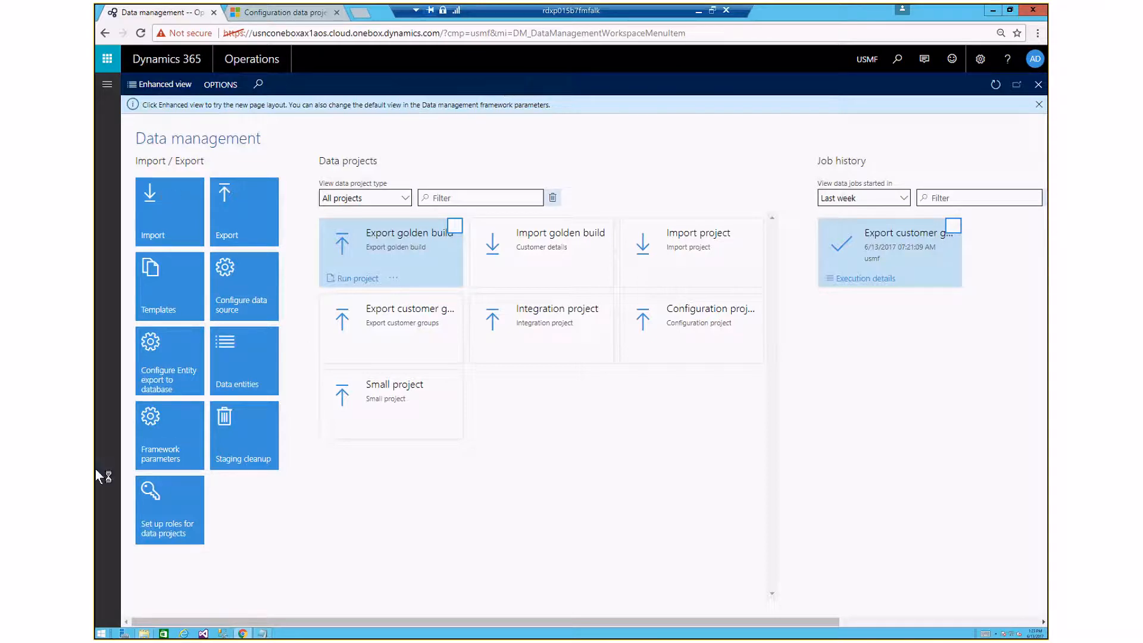
Set the view default to Enhanced view in the data import/export framework parameters
left_click(157, 445)
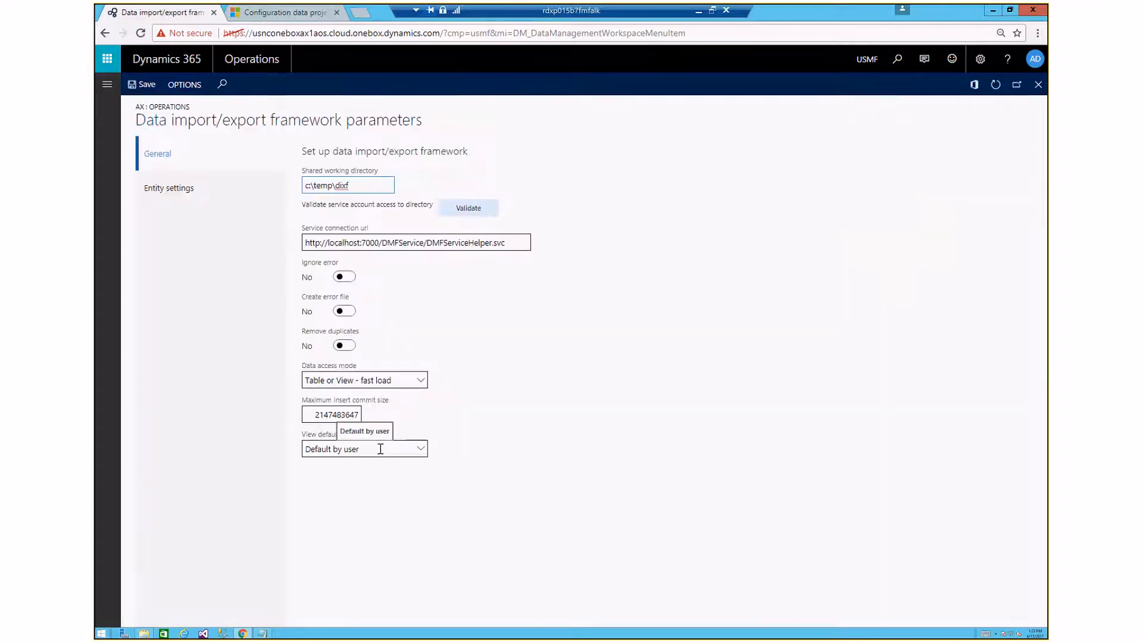
left_click(381, 449)
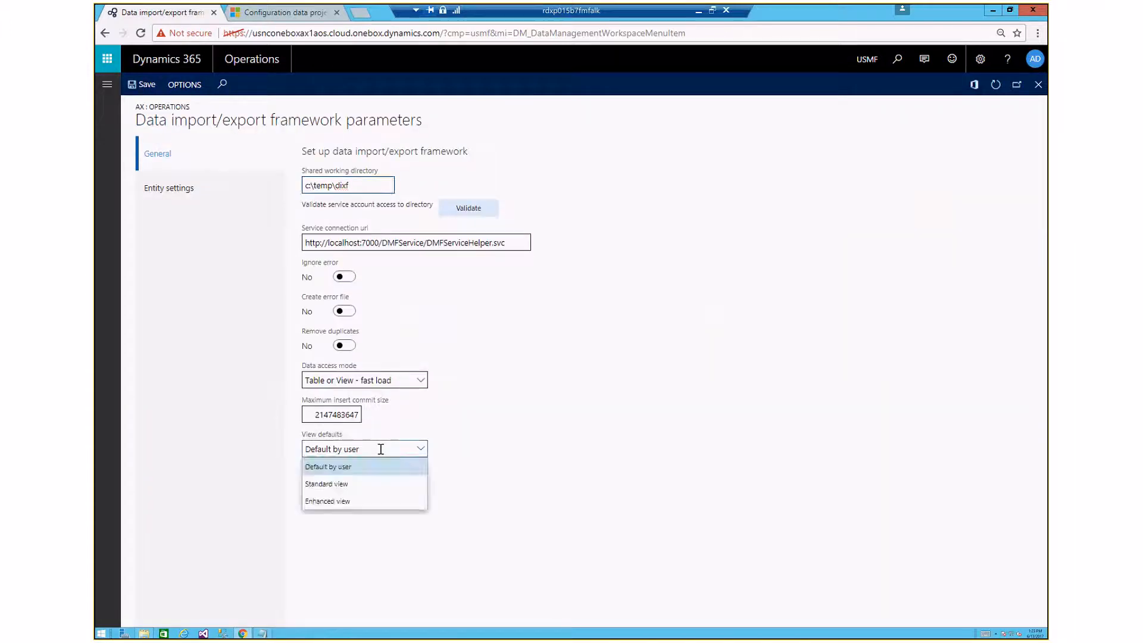
left_click(364, 503)
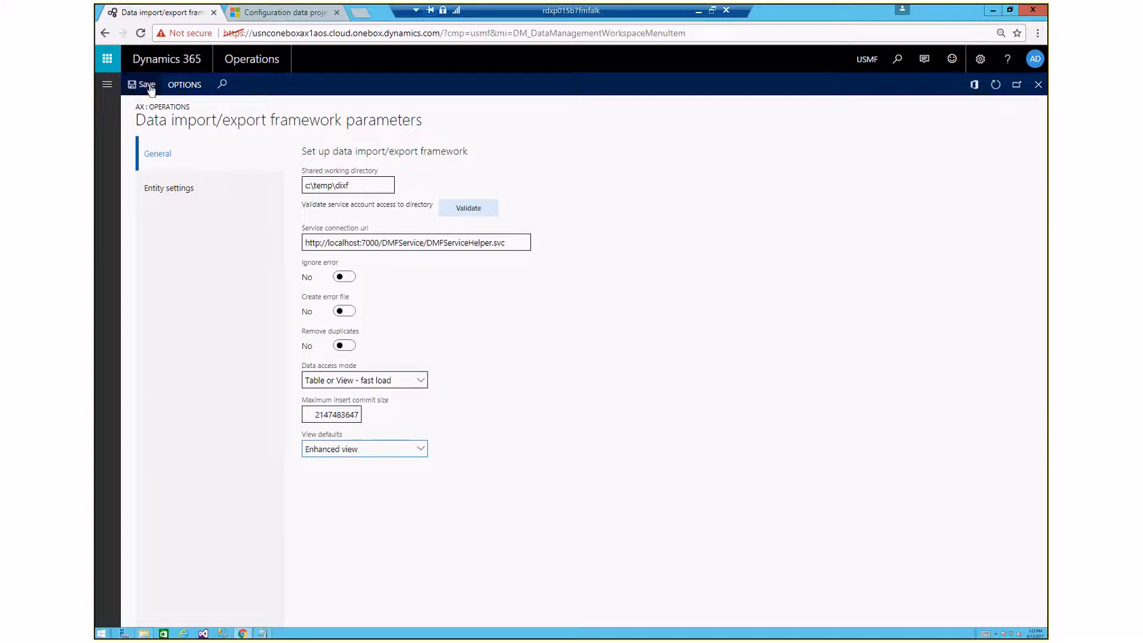
left_click(140, 34)
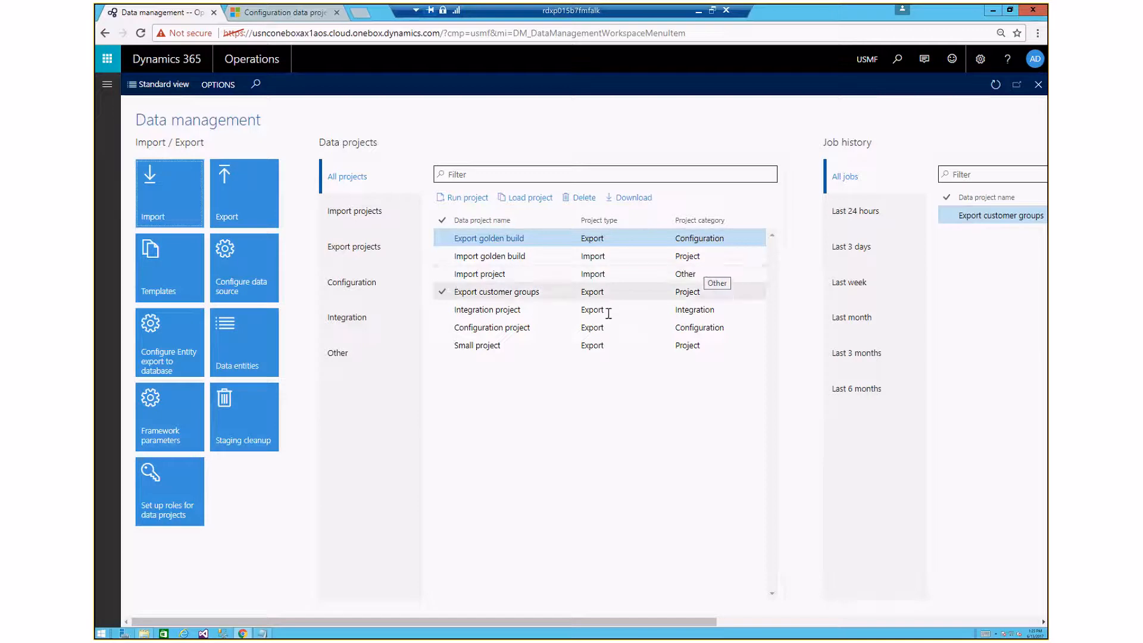
Review the data projects by category: import, export, configuration, integration and other, ending with all projects
left_click(356, 214)
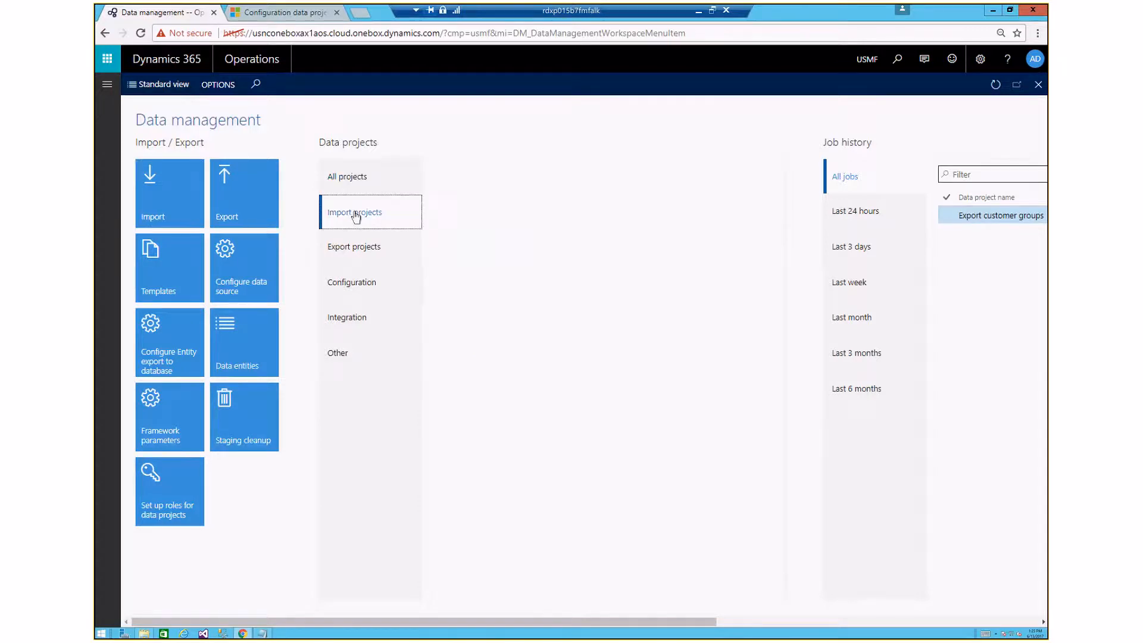
left_click(364, 250)
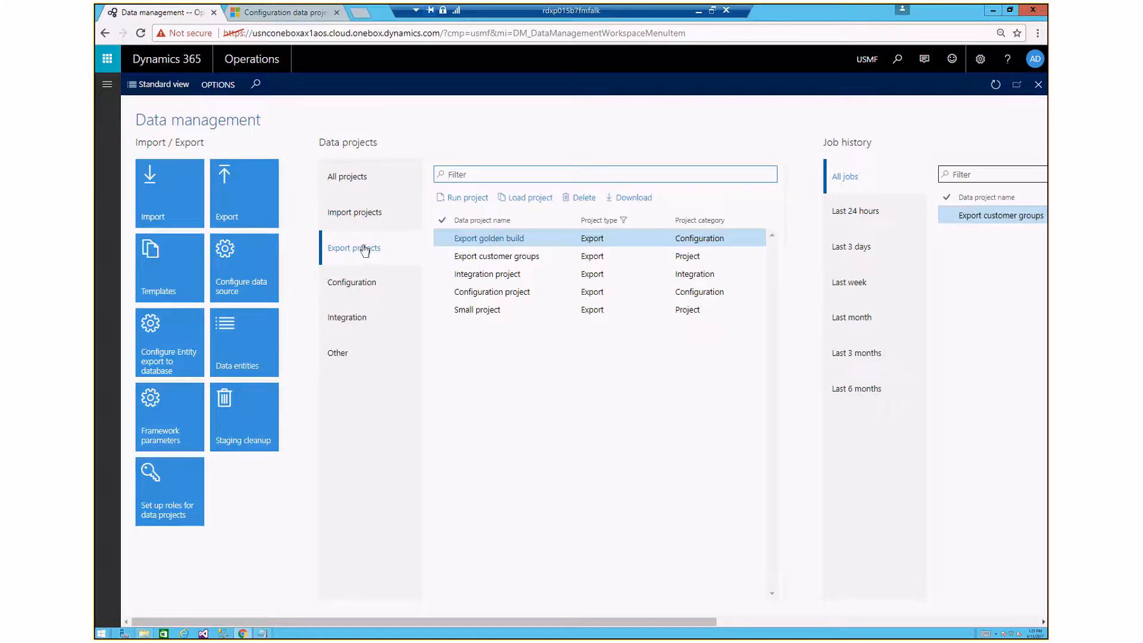
left_click(365, 286)
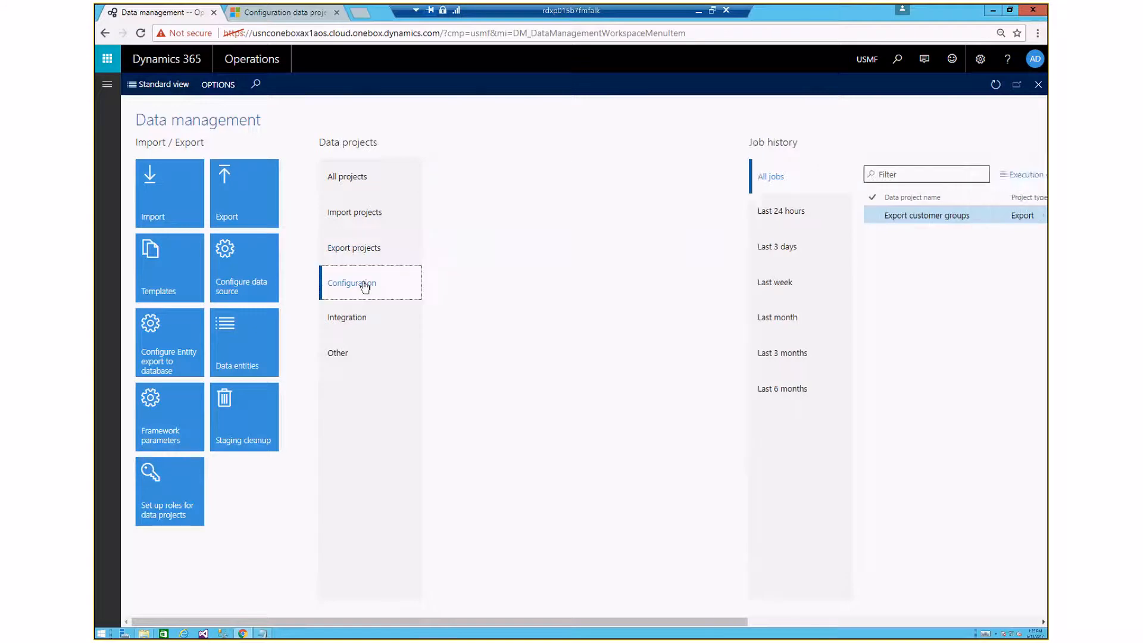
left_click(349, 320)
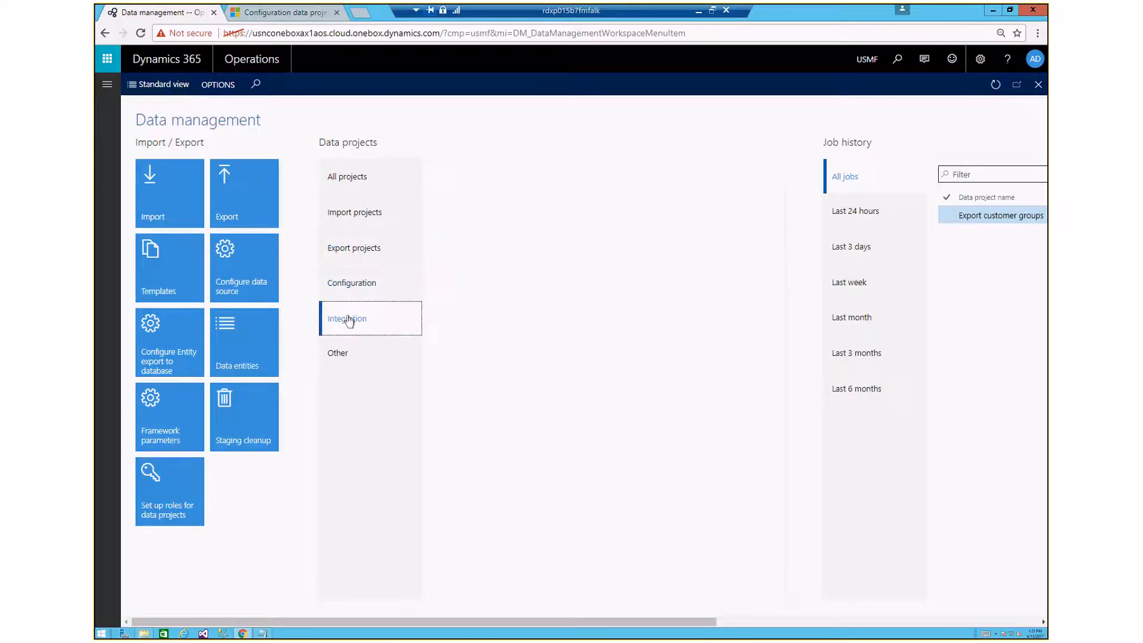
left_click(339, 356)
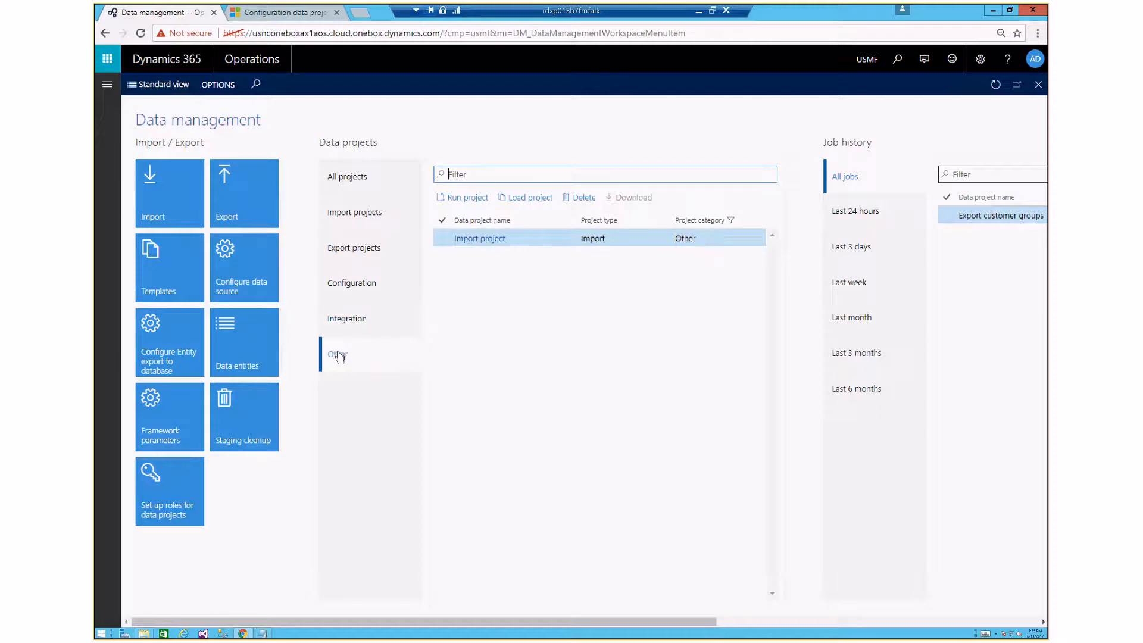
left_click(353, 180)
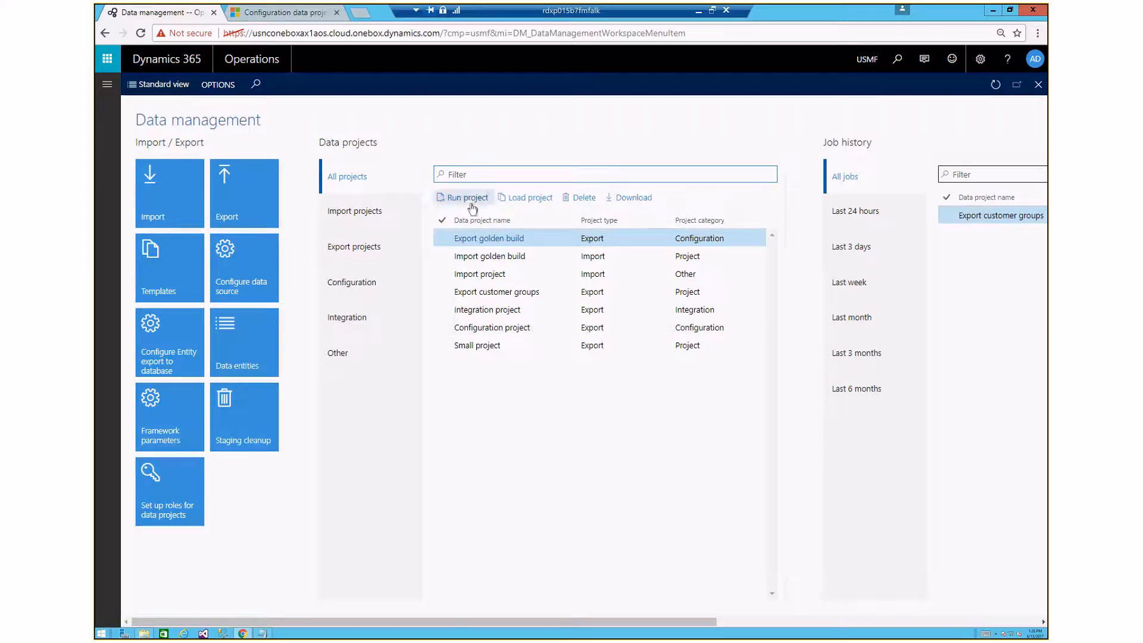
Select the Export customer groups project, widen the Status column in the job history and select its job record
left_click(441, 292)
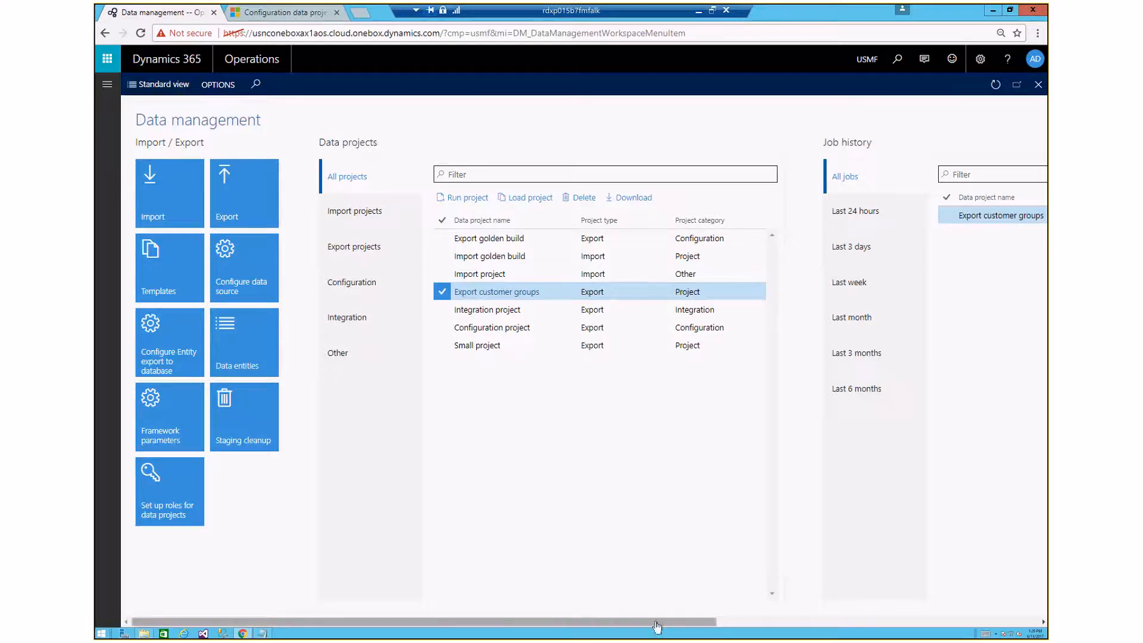
left_click_drag(657, 626, 979, 623)
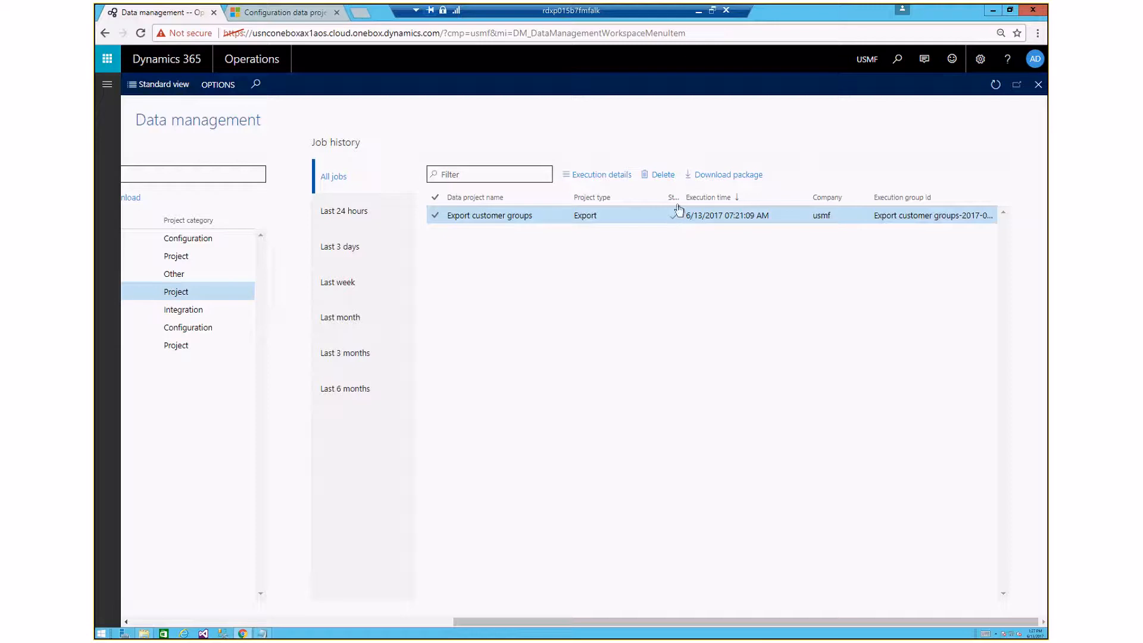
left_click_drag(683, 198, 695, 197)
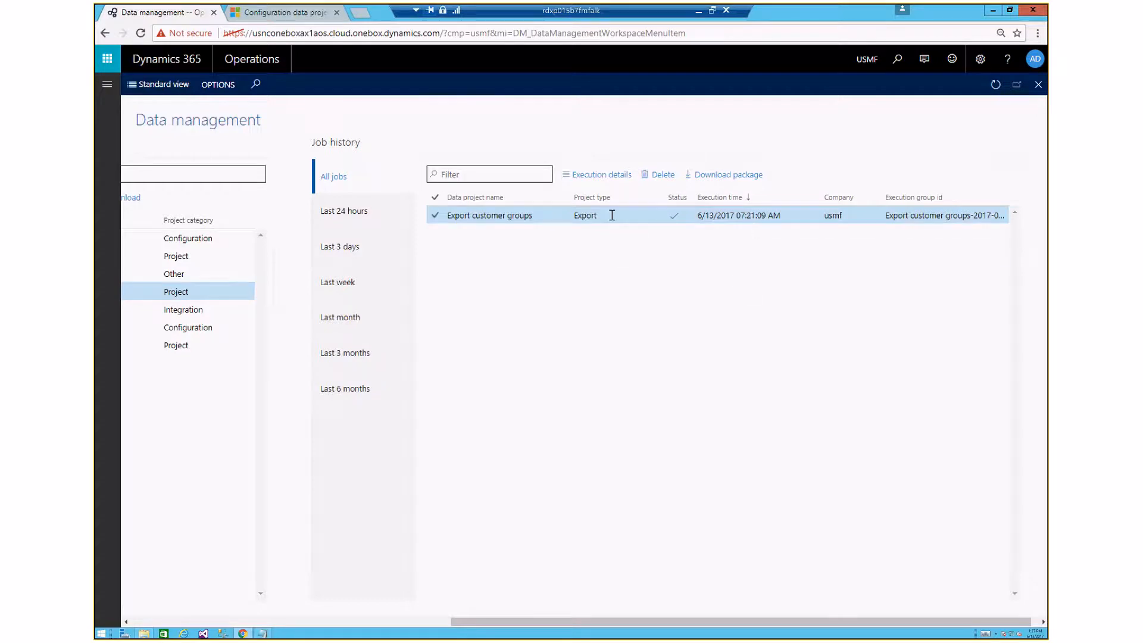
left_click(470, 217)
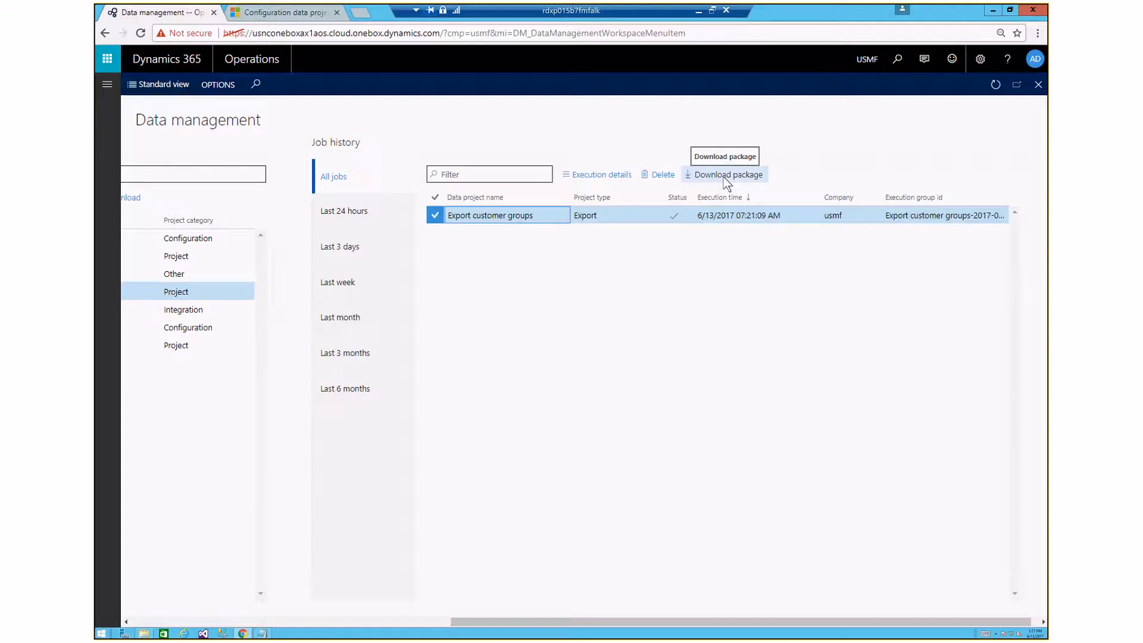
Examine the source data formats in the data source configuration and return to the Data management workspace
left_click(137, 622)
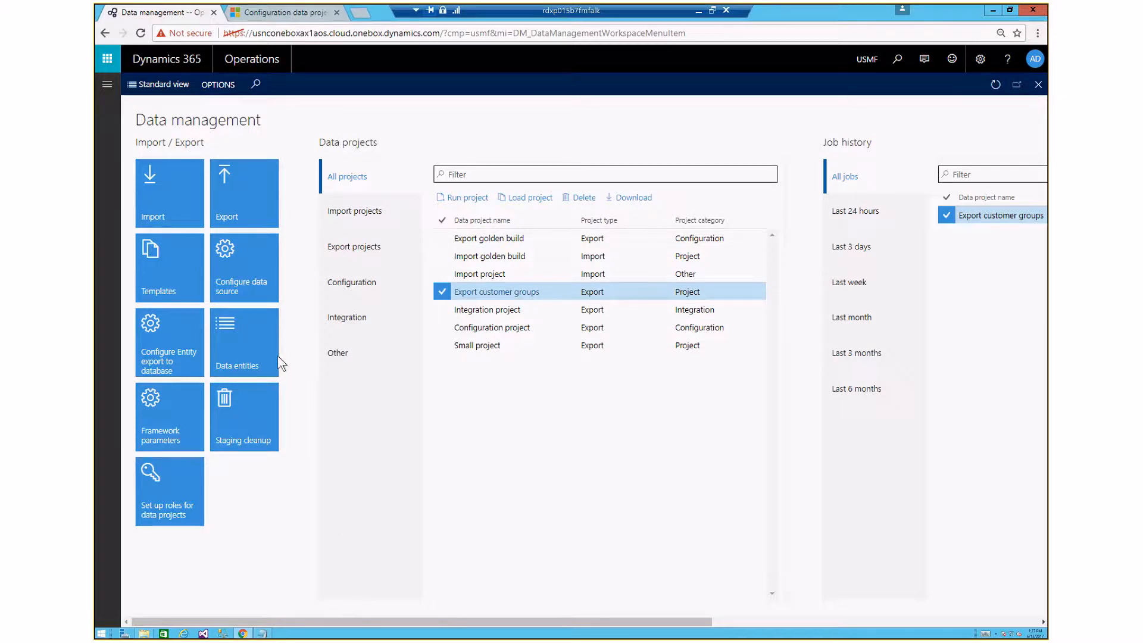
left_click(240, 280)
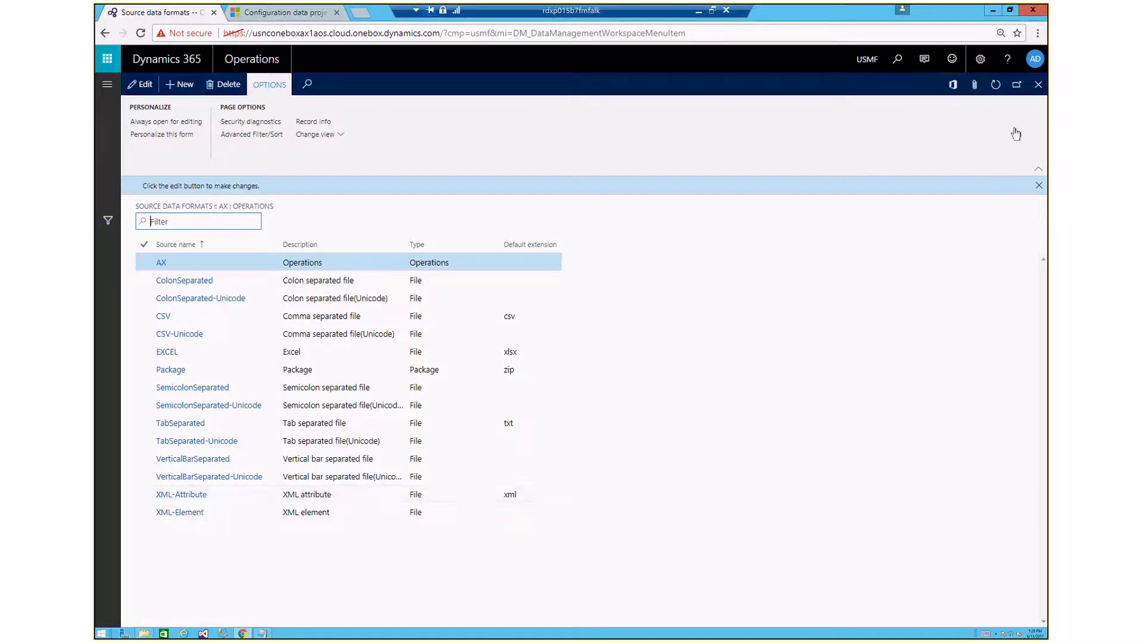
left_click(1039, 85)
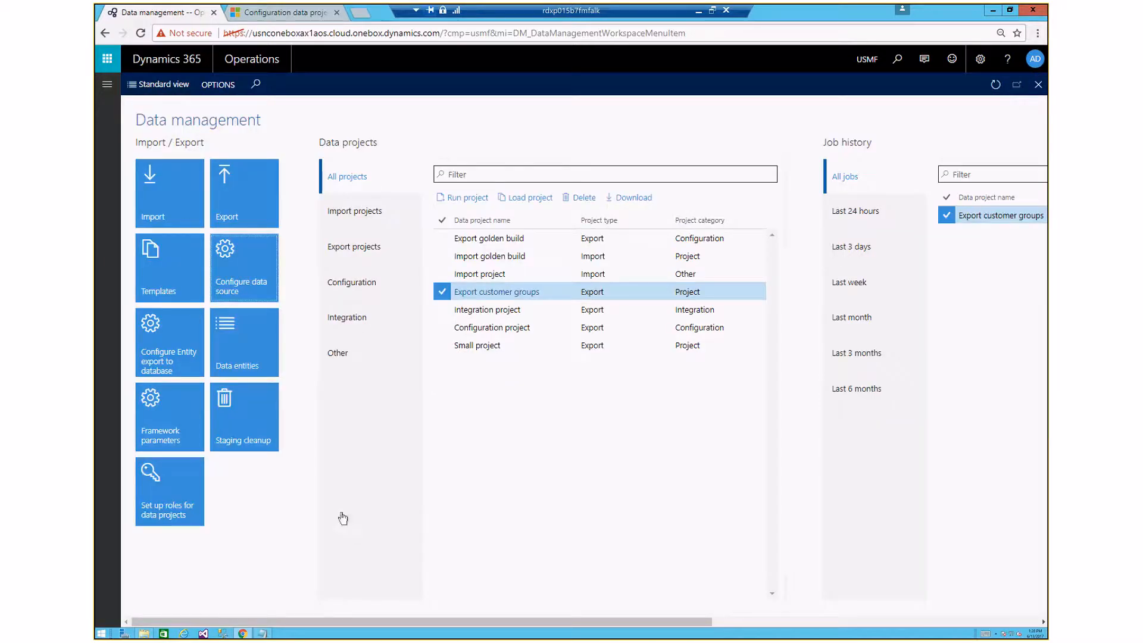
Open the data templates and examine the entities of the 150 - Fixed assets and 300 - Inventory templates
left_click(170, 273)
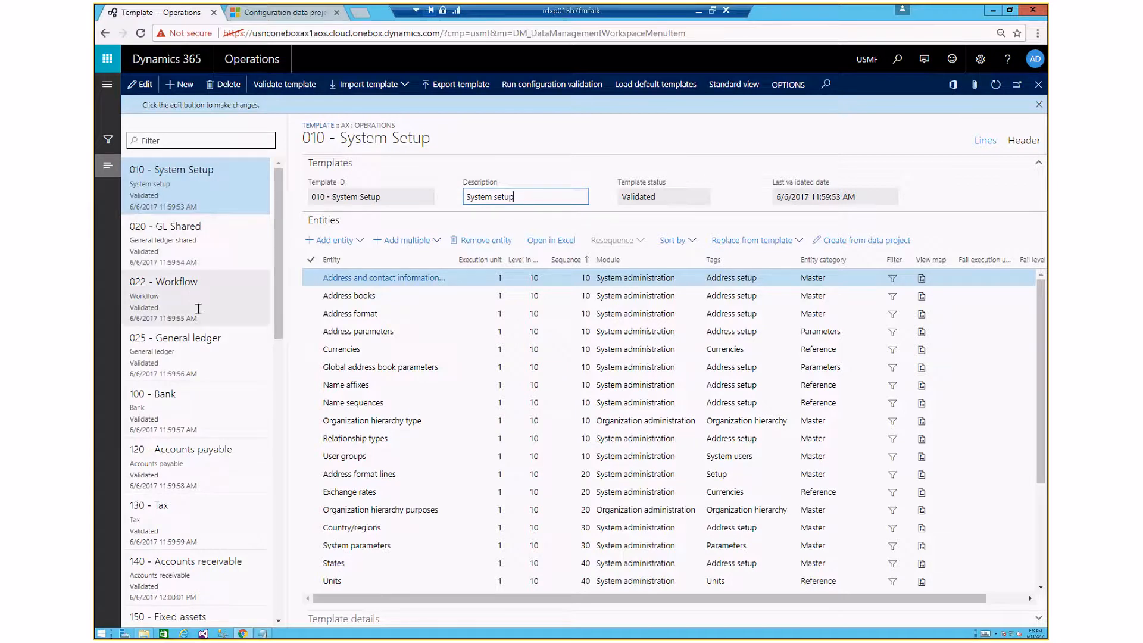
scroll(192, 273, "down", 2)
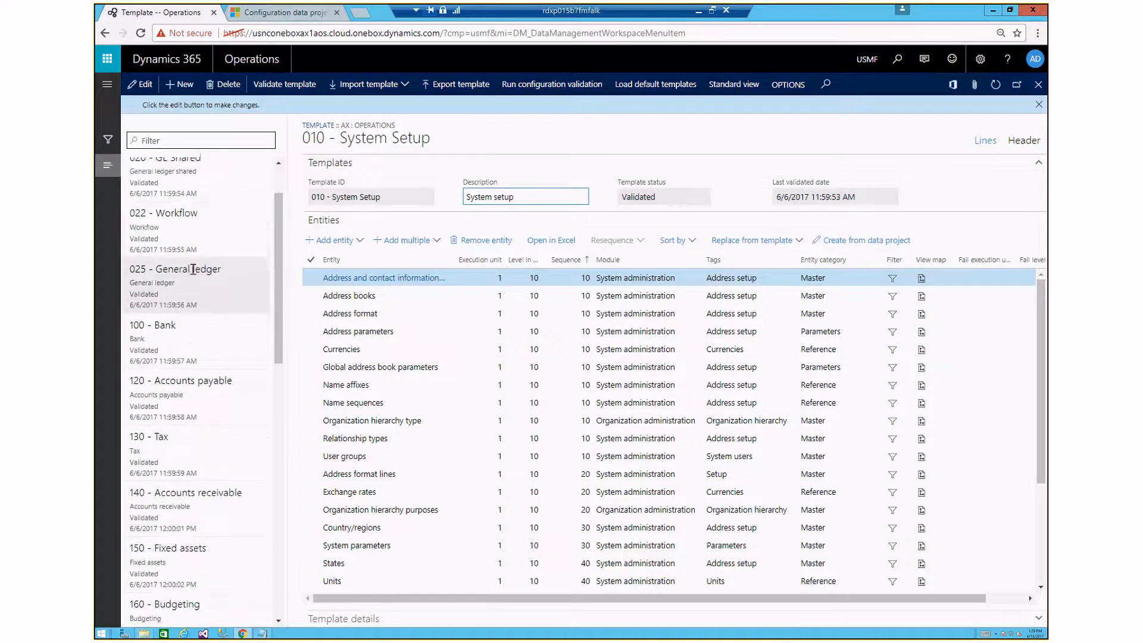
scroll(193, 269, "down", 3)
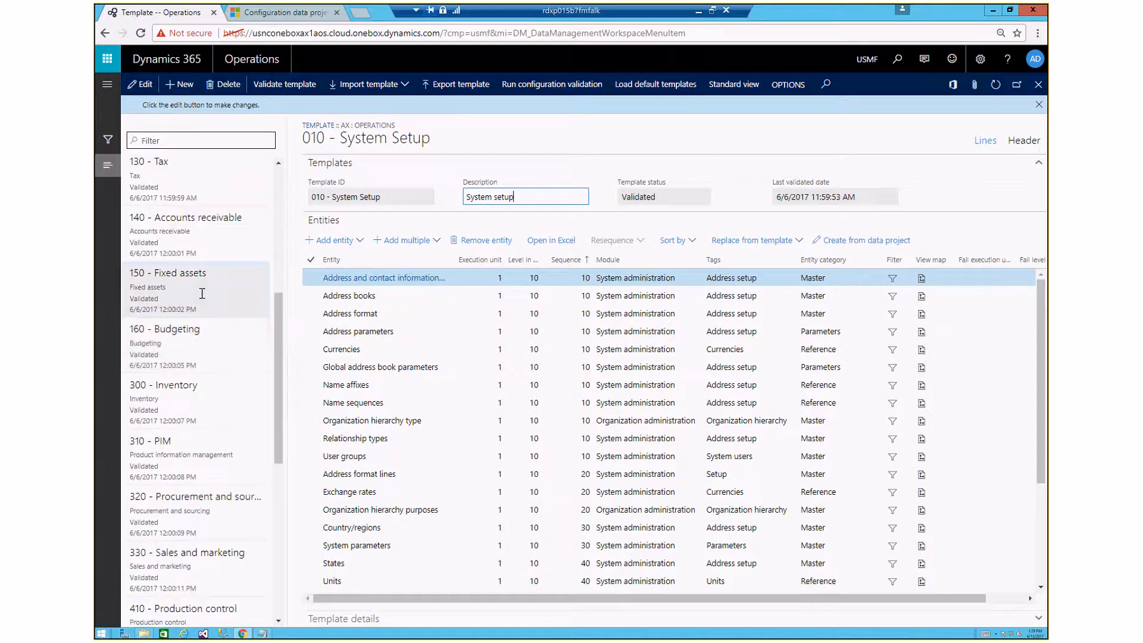
left_click(203, 293)
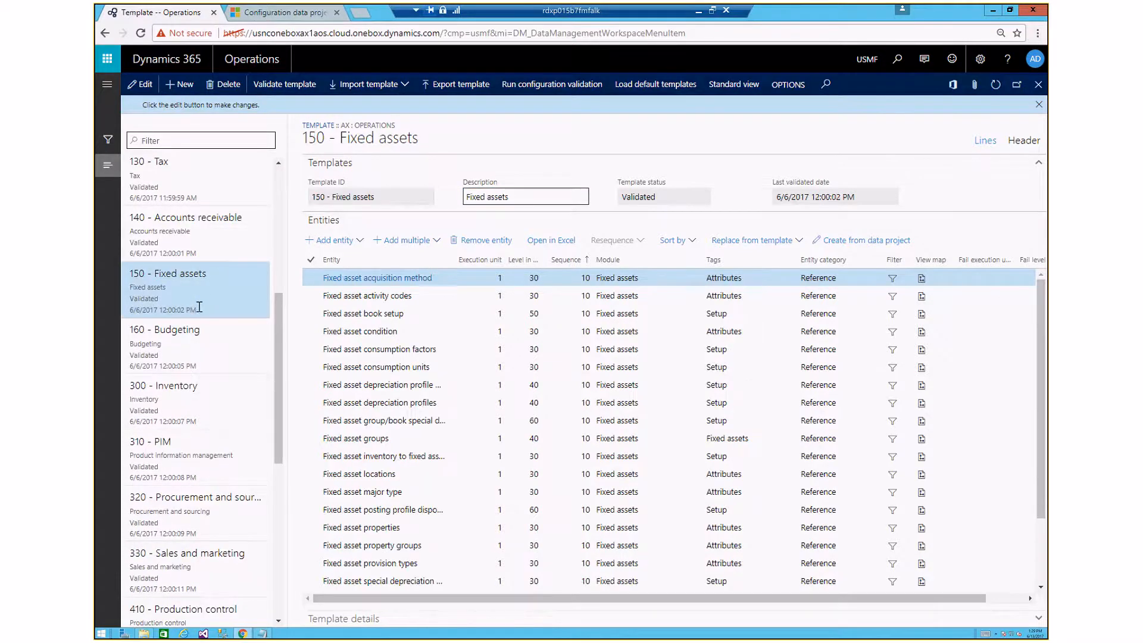
left_click(191, 410)
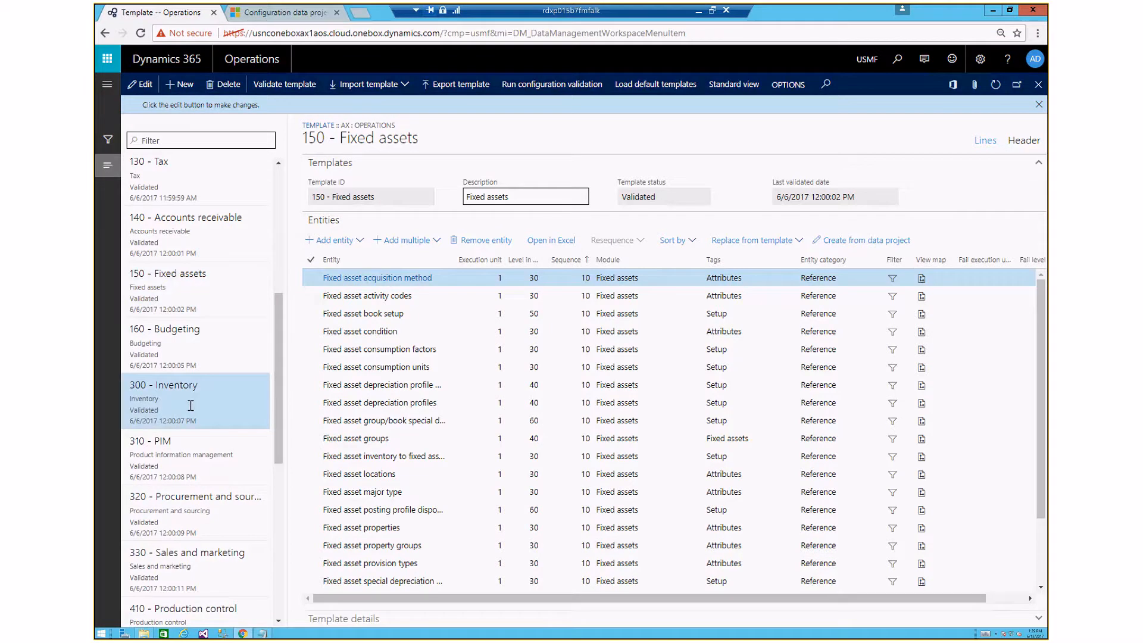
left_click_drag(276, 298, 277, 164)
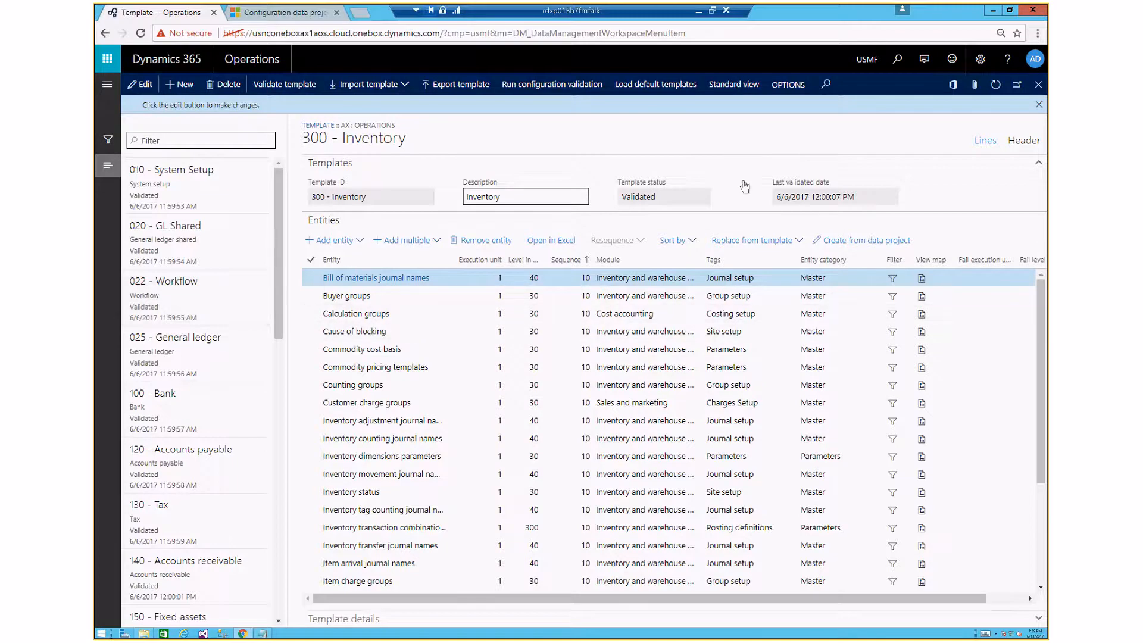
Examine the default templates available for loading and close the list without loading any
left_click(654, 89)
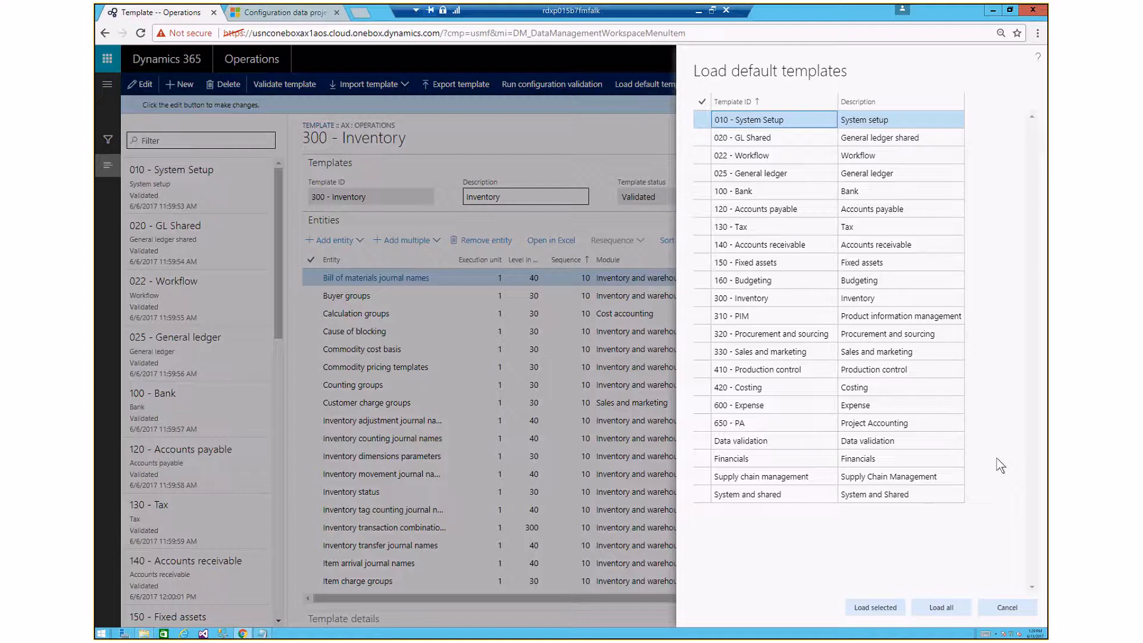
left_click(881, 606)
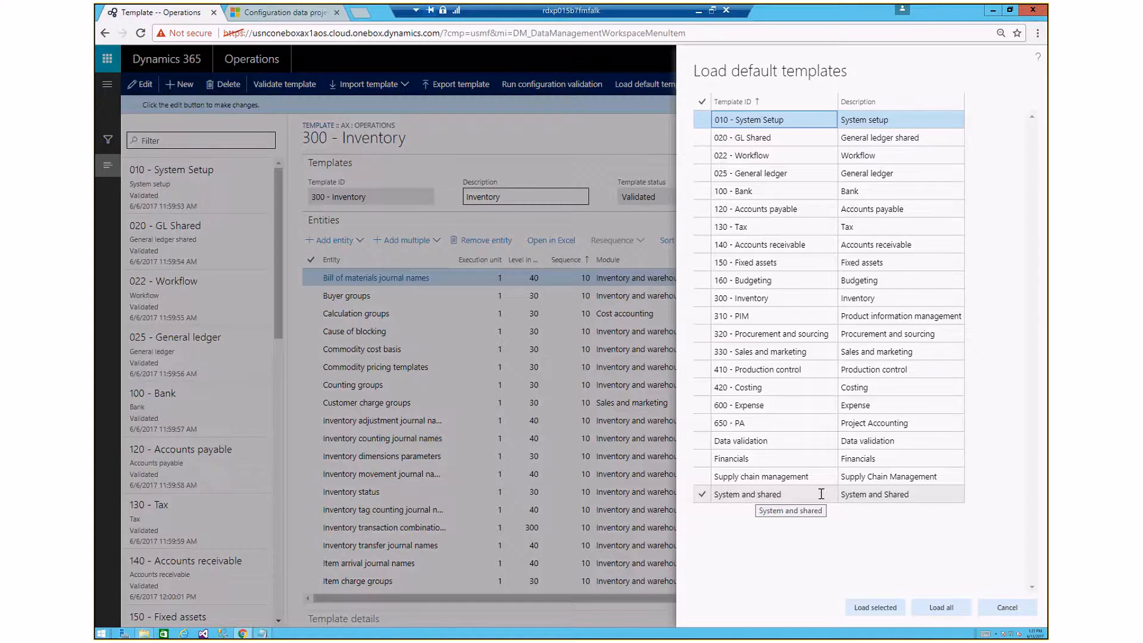
left_click(1009, 607)
Open the 100 - Bank template and sort its entities by execution unit, level and sequence
scroll(186, 396, "up", 5)
left_click(187, 395)
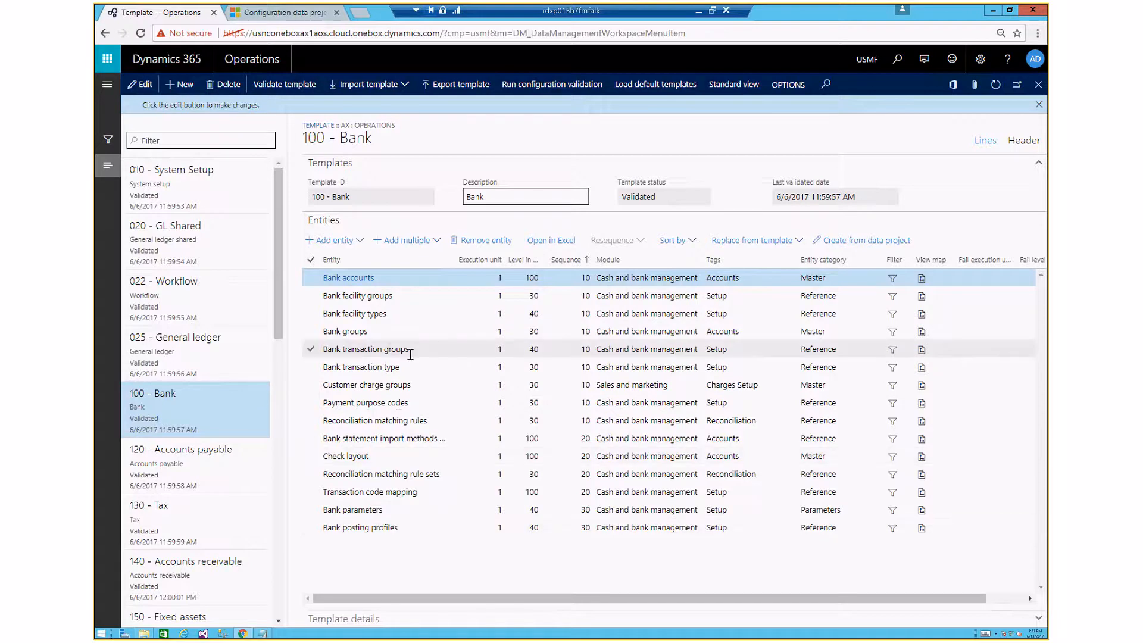
mouse_move(410, 355)
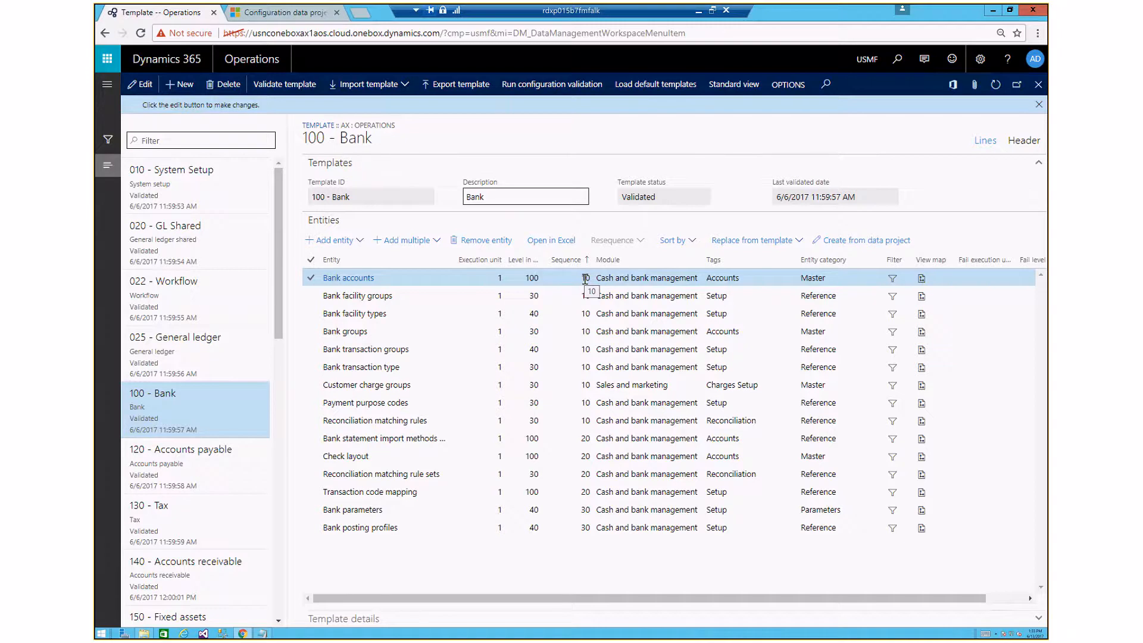
left_click(692, 242)
left_click(695, 259)
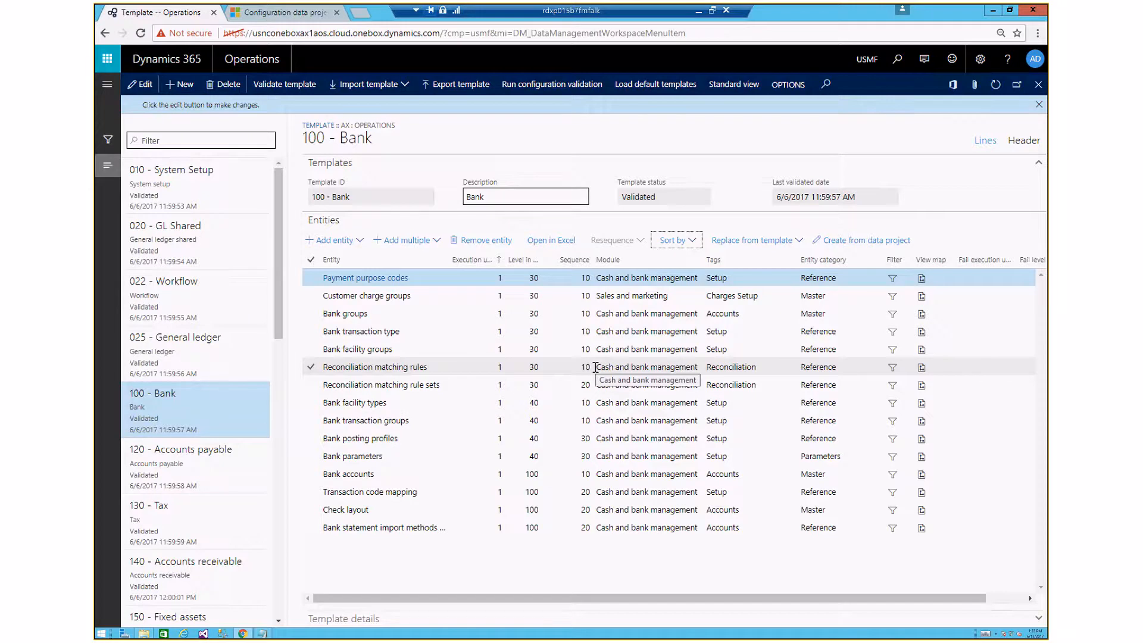
Examine the execution levels in the 120 - Accounts payable template and return to the 100 - Bank template
left_click(171, 465)
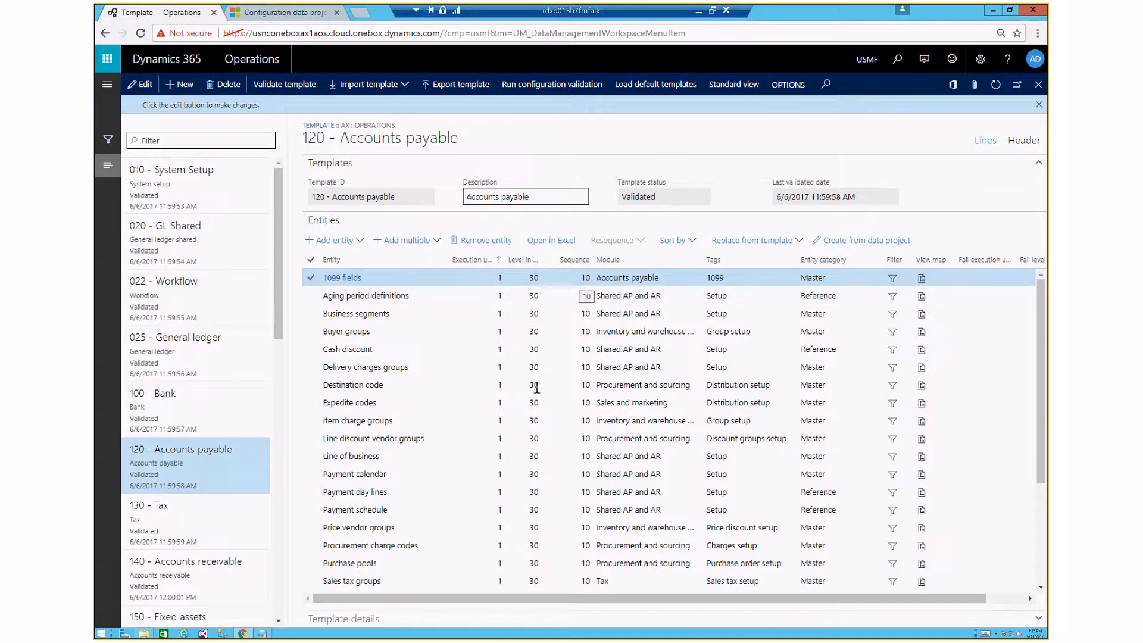
left_click(537, 387)
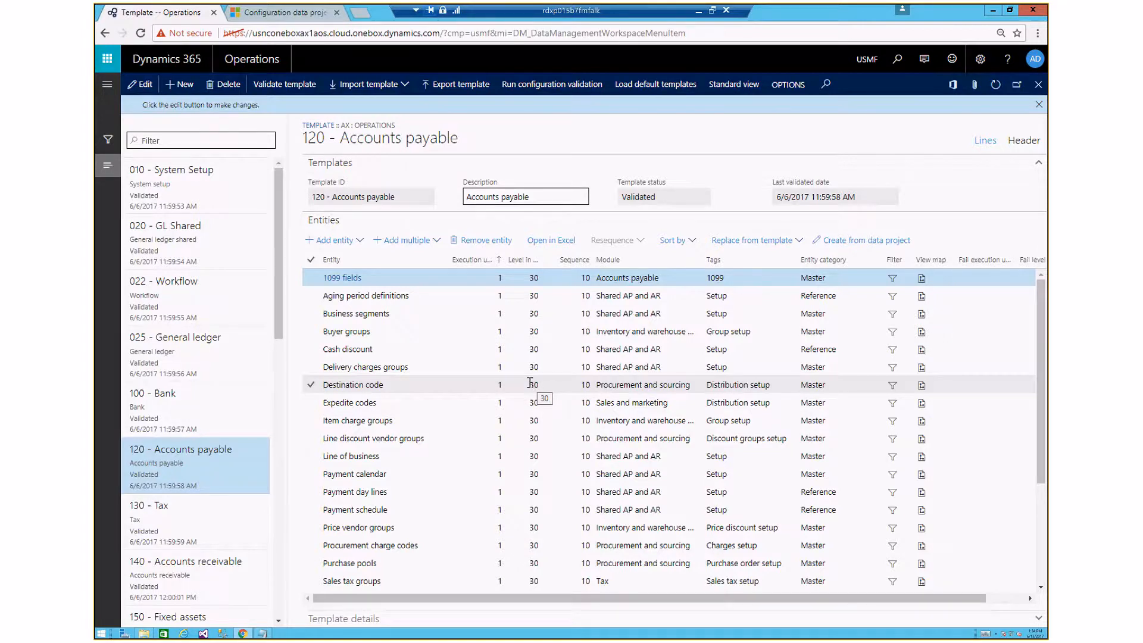
key("ctrl+Up")
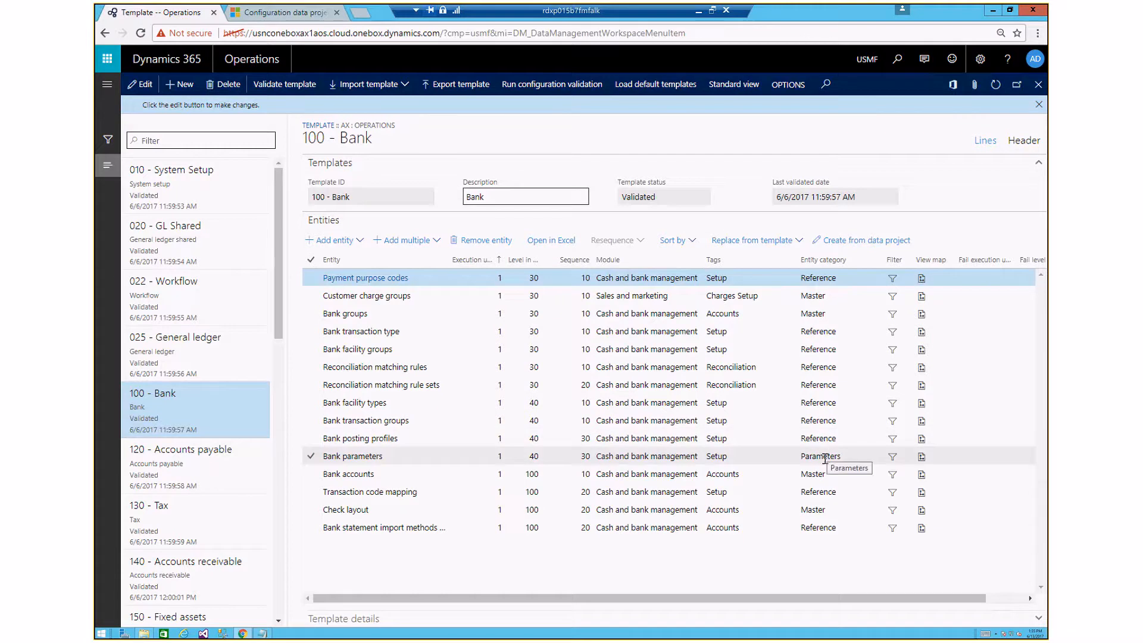
Filter the Bank groups entity in the 100 - Bank template to the BankEUR bank group
left_click(896, 318)
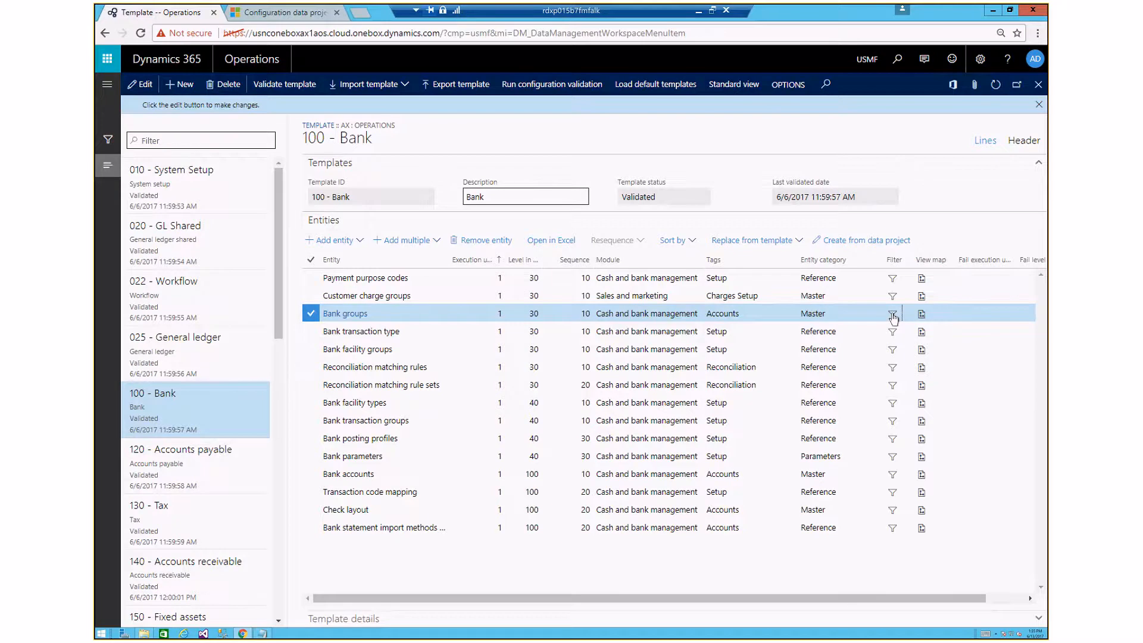
left_click(893, 315)
left_click(936, 200)
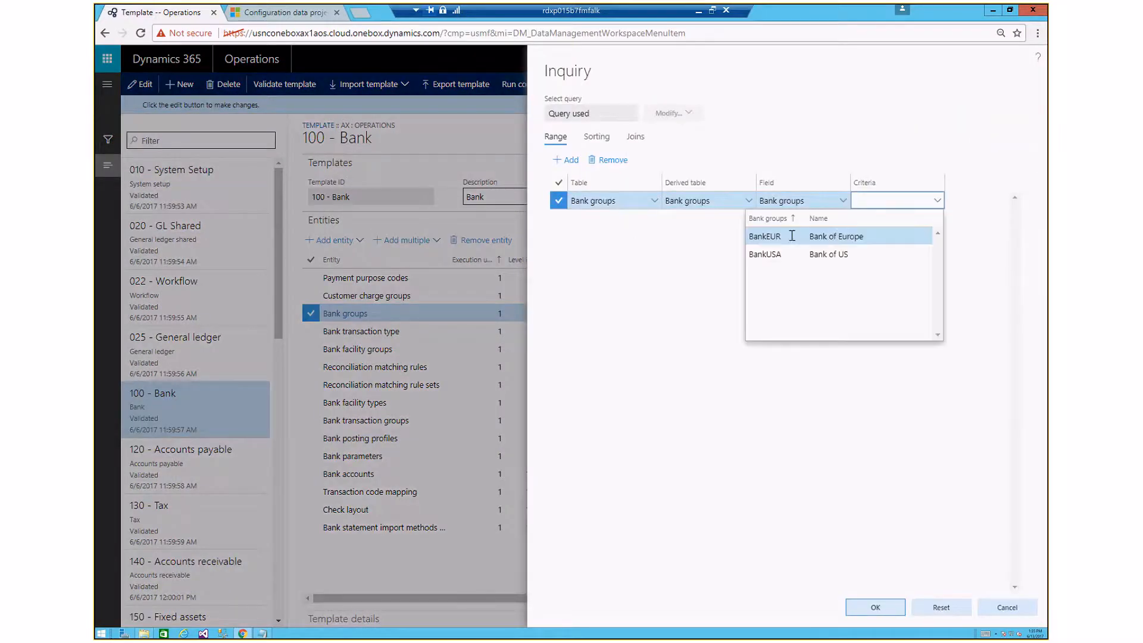
left_click(792, 235)
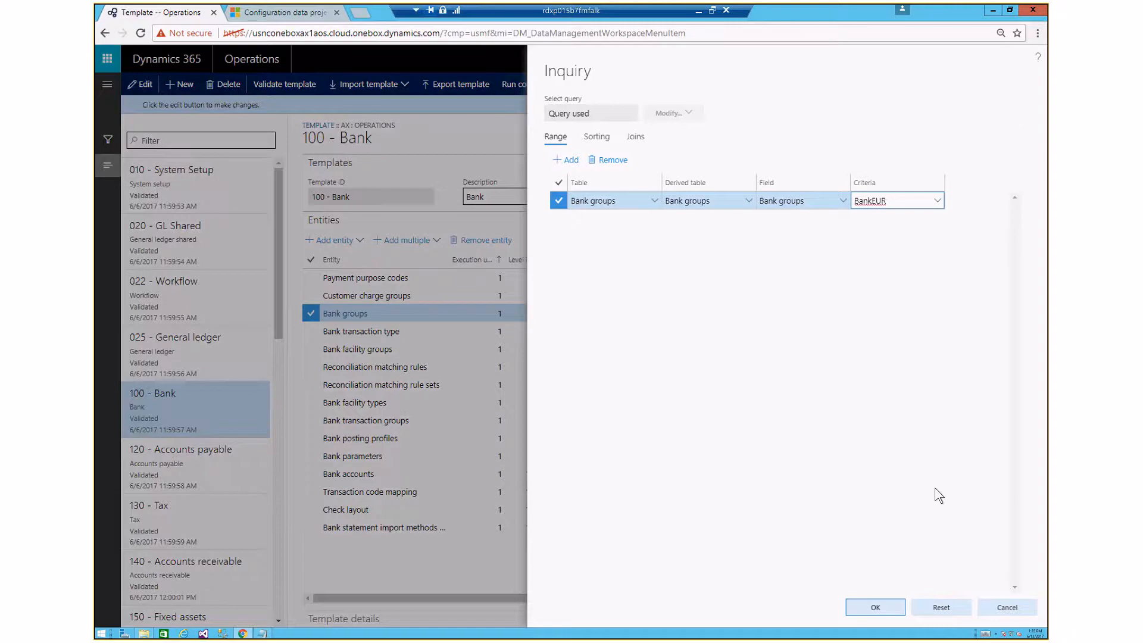
left_click(871, 608)
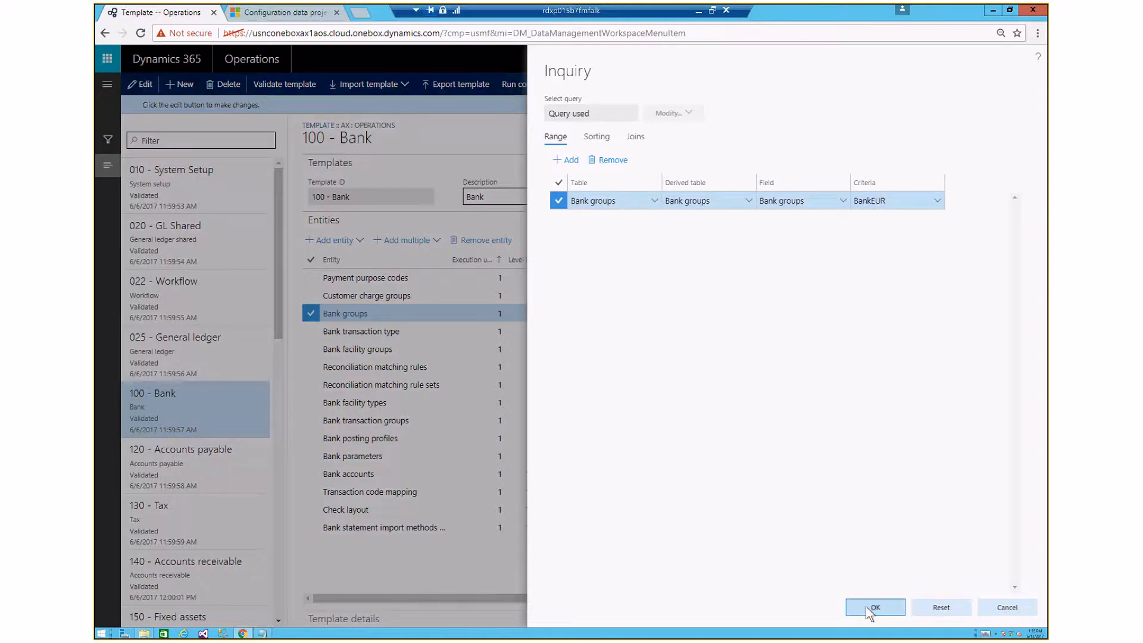
Apply the Bank groups filter and exclude the DRAWER field from that entity's mapping
left_click(869, 608)
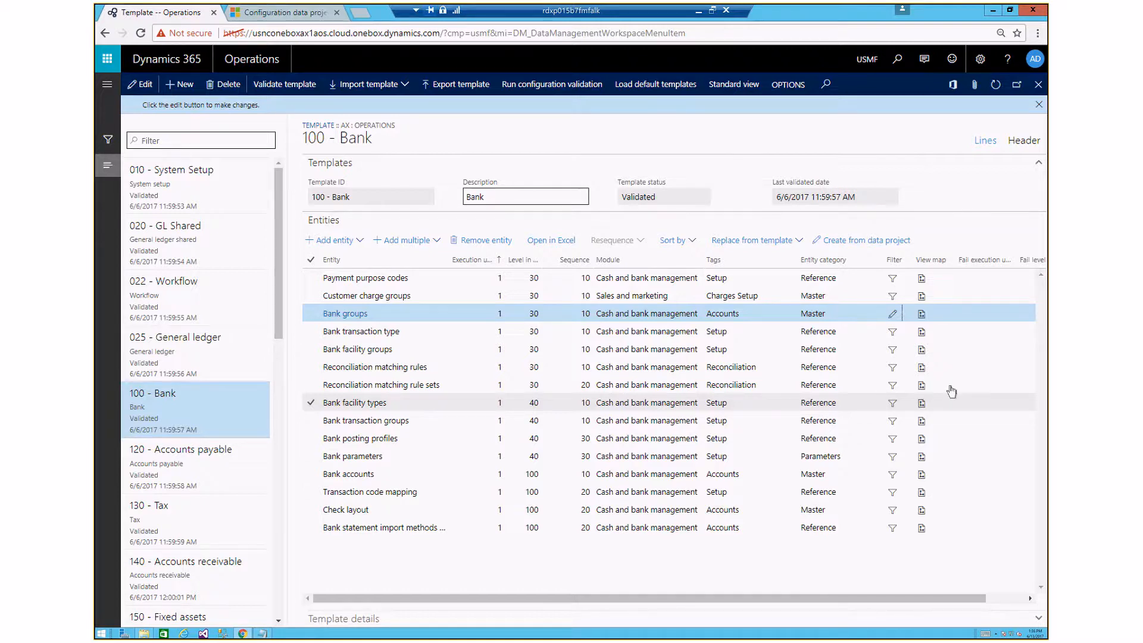
left_click(922, 316)
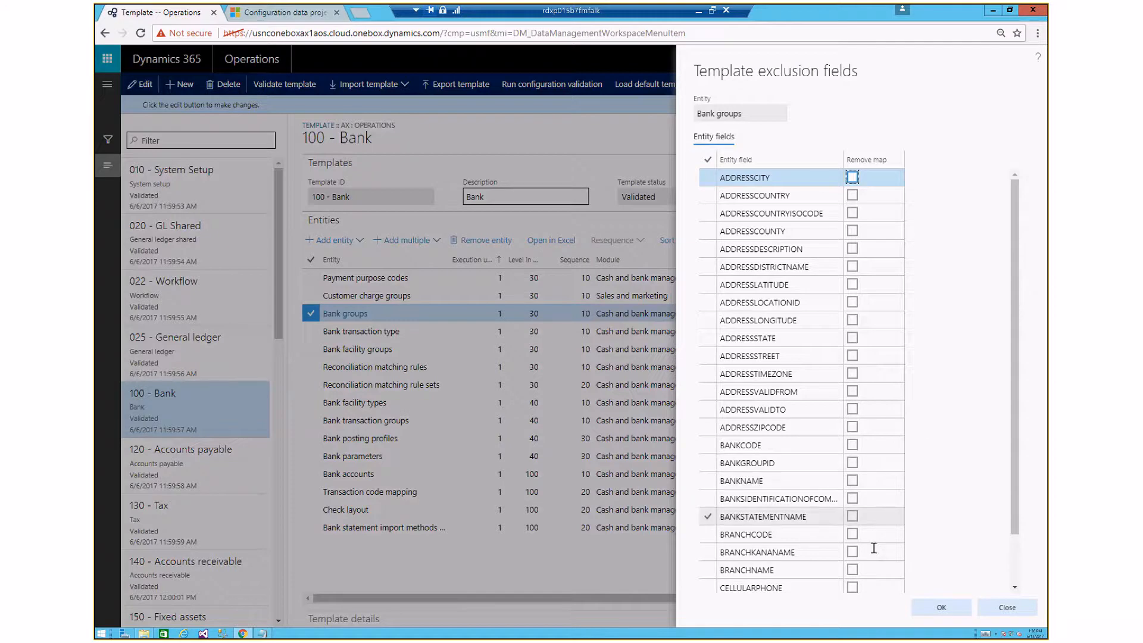
scroll(921, 527, "down", 1)
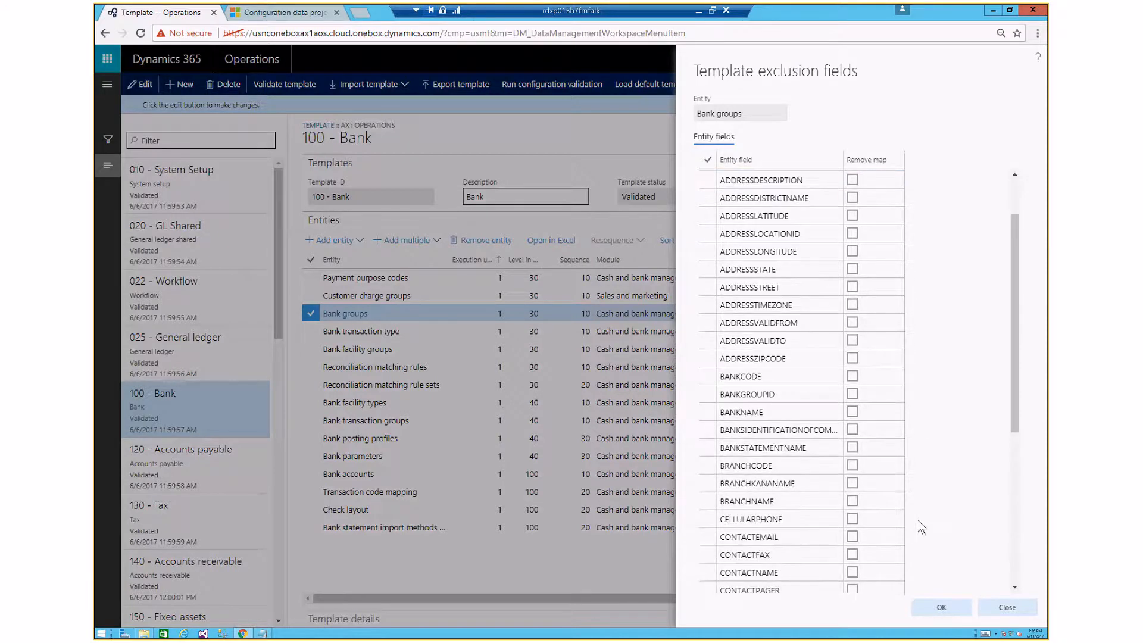
scroll(921, 527, "down", 3)
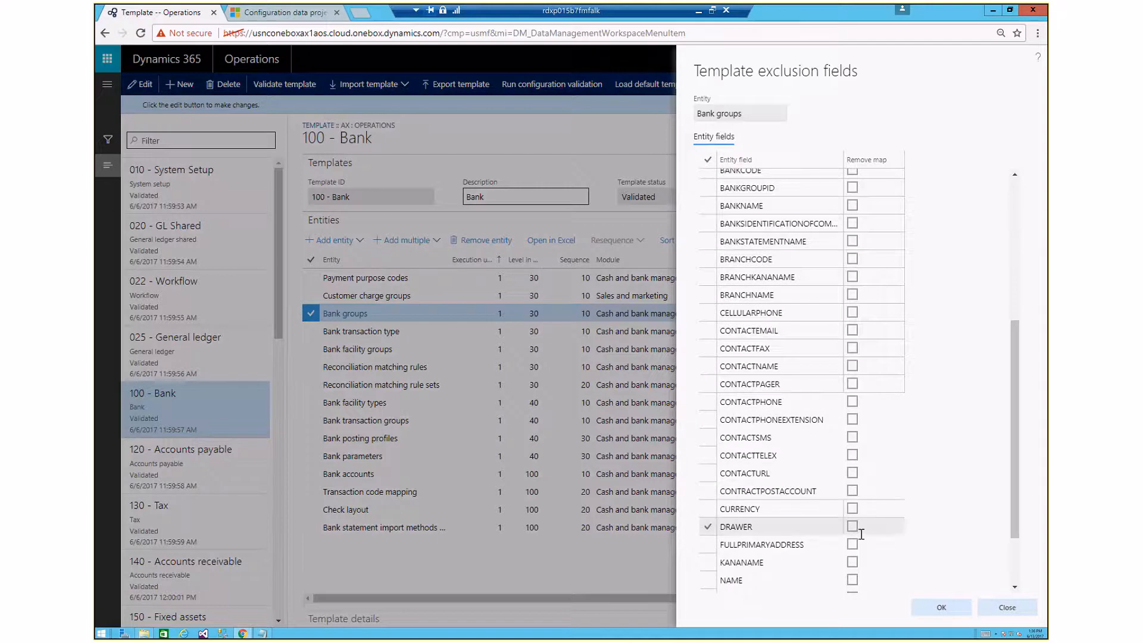
left_click(853, 529)
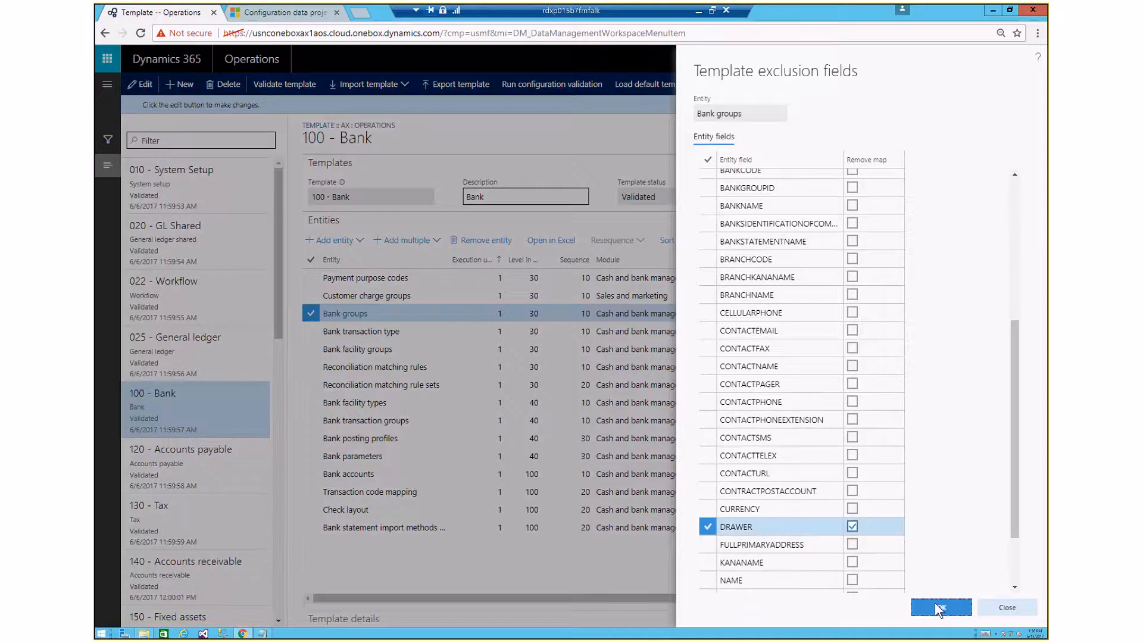
left_click(935, 603)
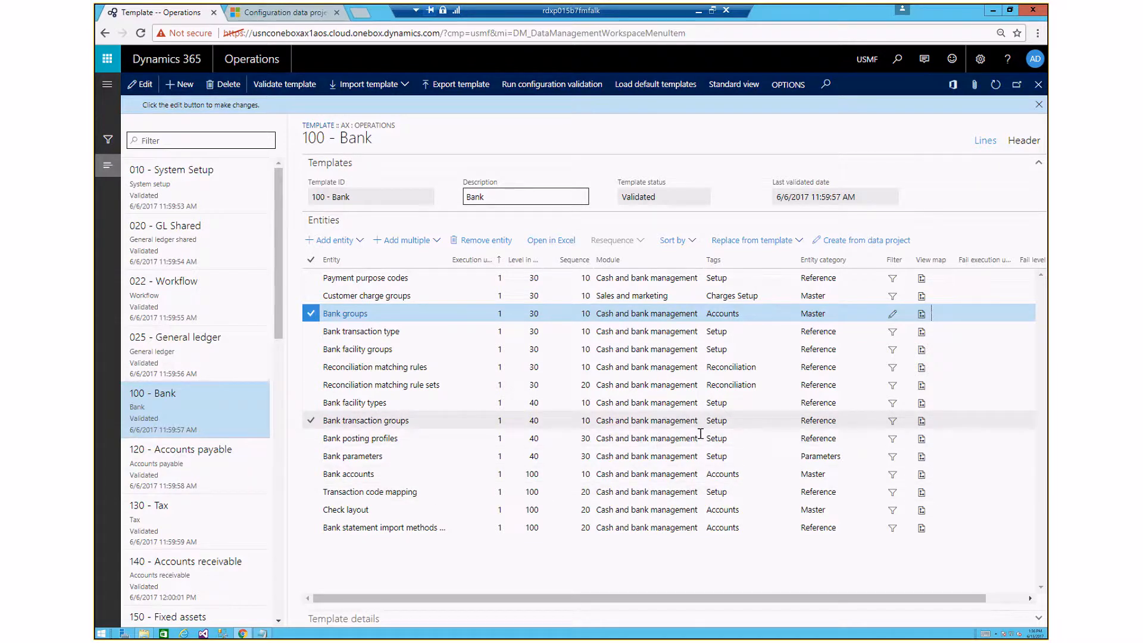
left_click(361, 241)
type("cust")
key("Escape")
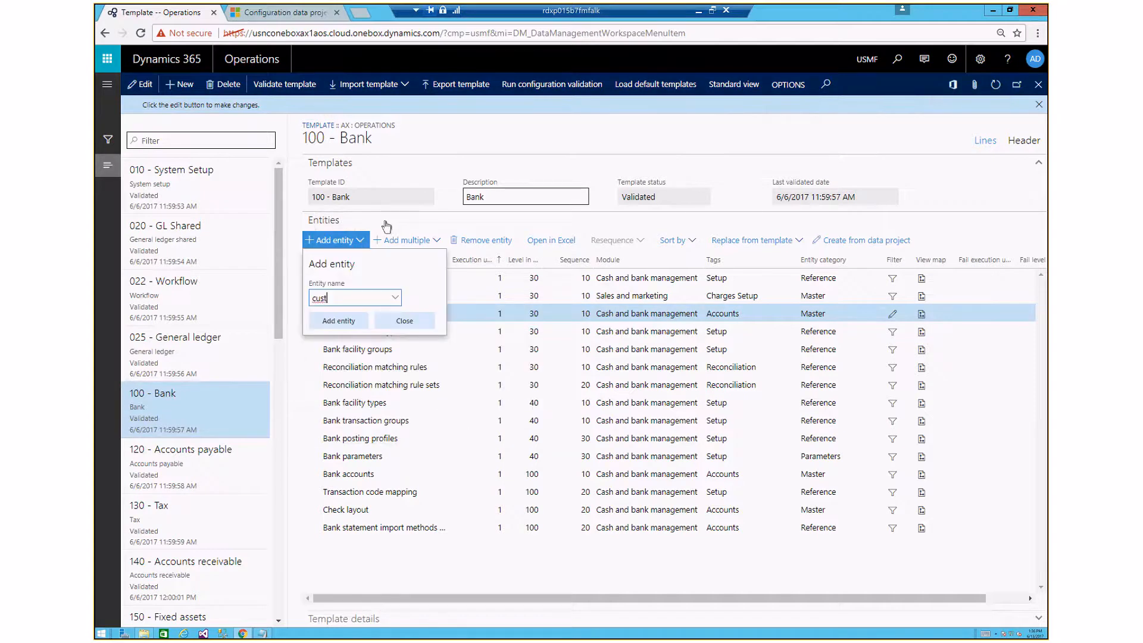
Narrow the entities available for adding in bulk to those containing "reason" in the Accounts receivable module
left_click(439, 244)
left_click(440, 245)
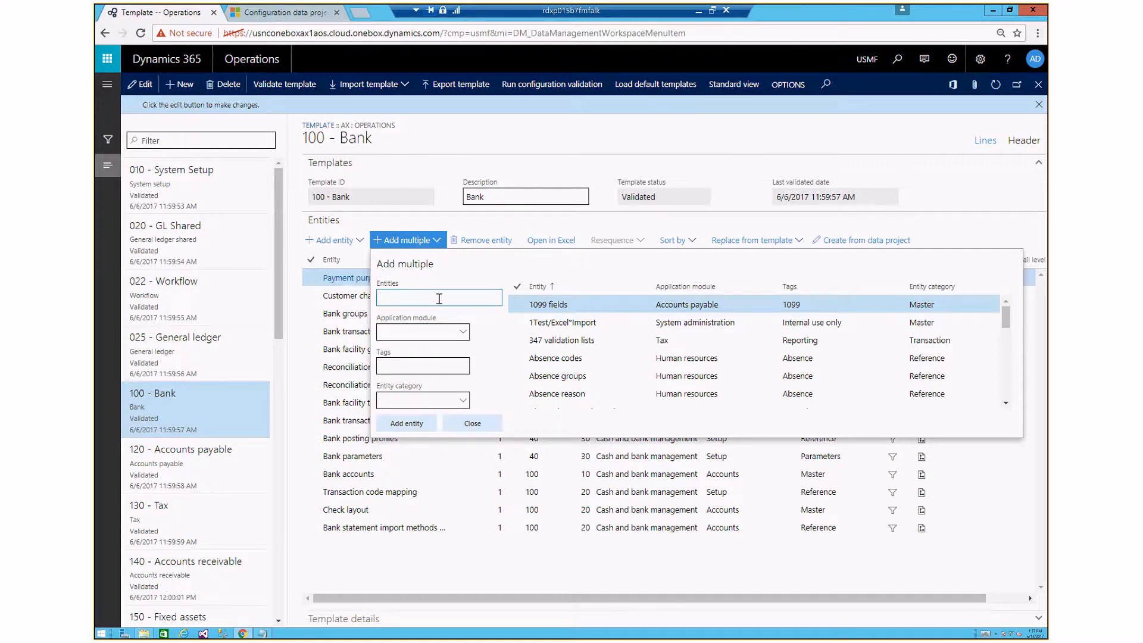
type("reason")
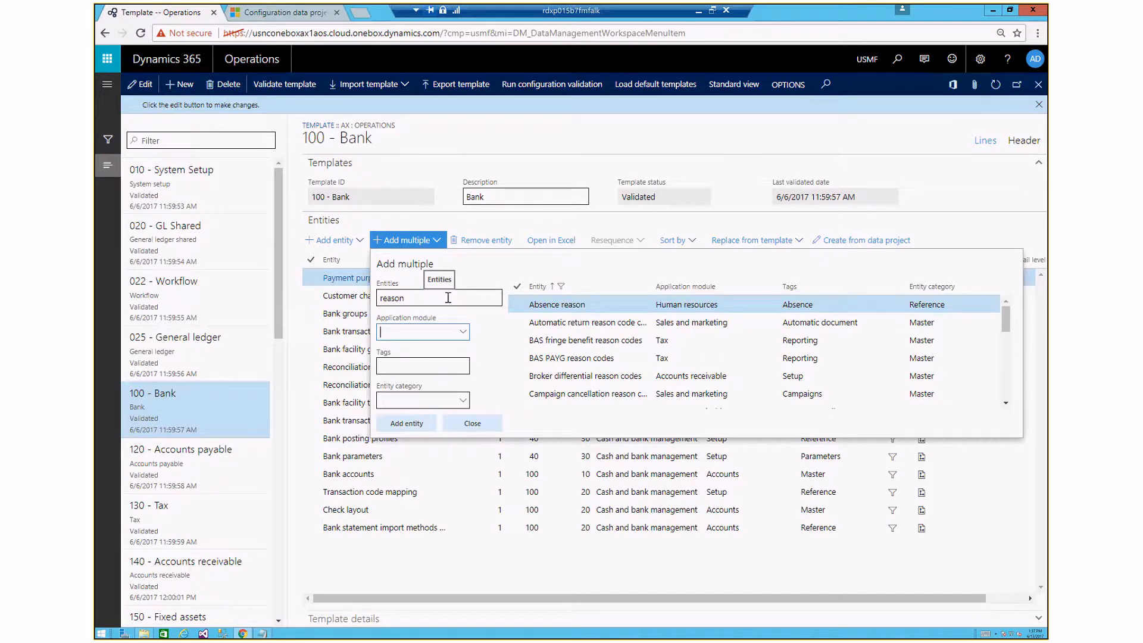
left_click(517, 322)
scroll(571, 374, "down", 5)
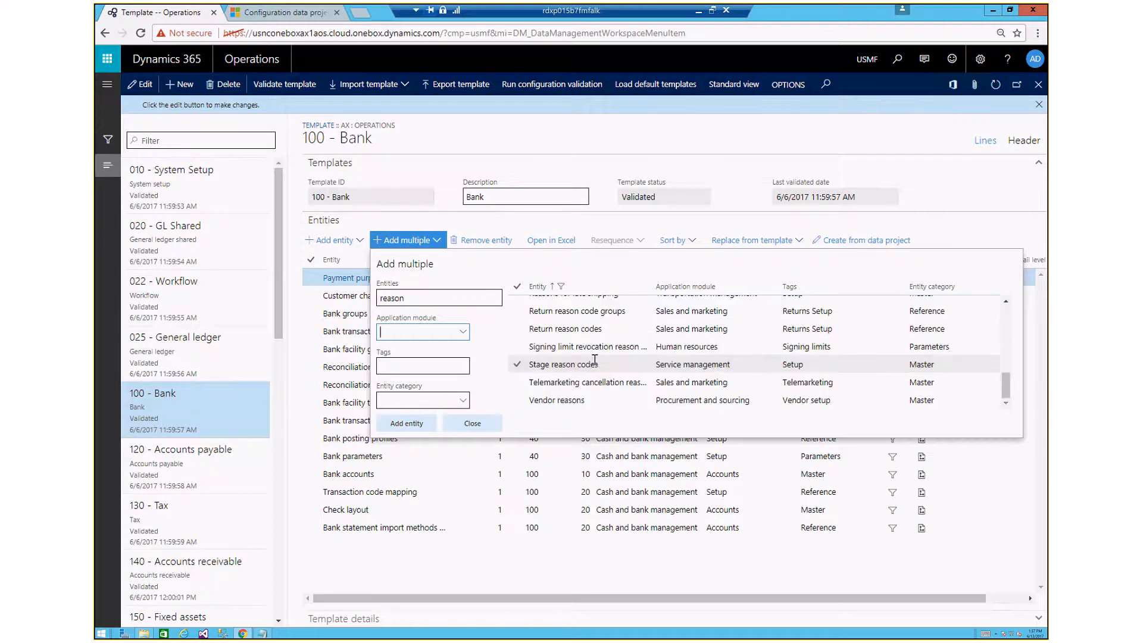
scroll(594, 359, "up", 5)
left_click(464, 337)
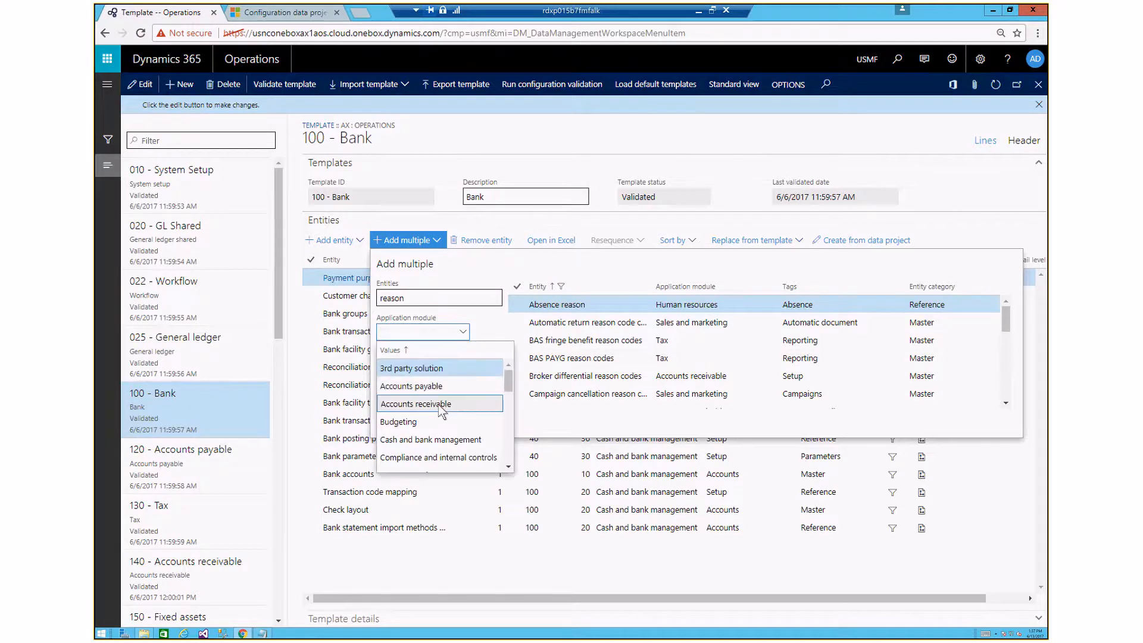
left_click(439, 402)
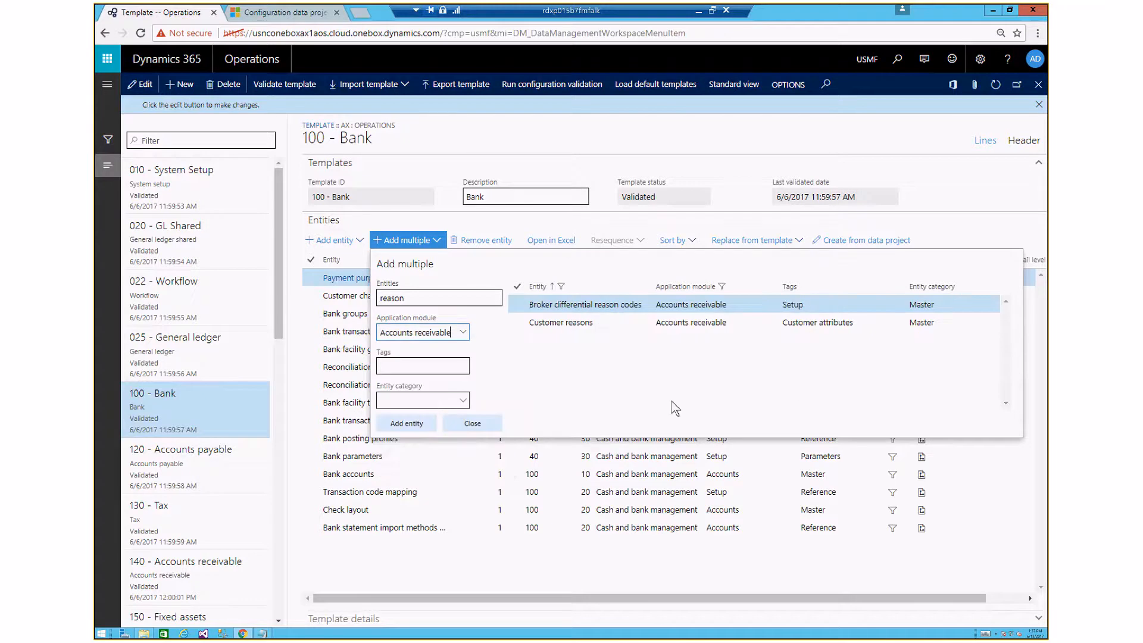
Try narrowing the available entities by the "setup" tag and the Parameters category, and clear both filters
left_click(447, 361)
type("setup")
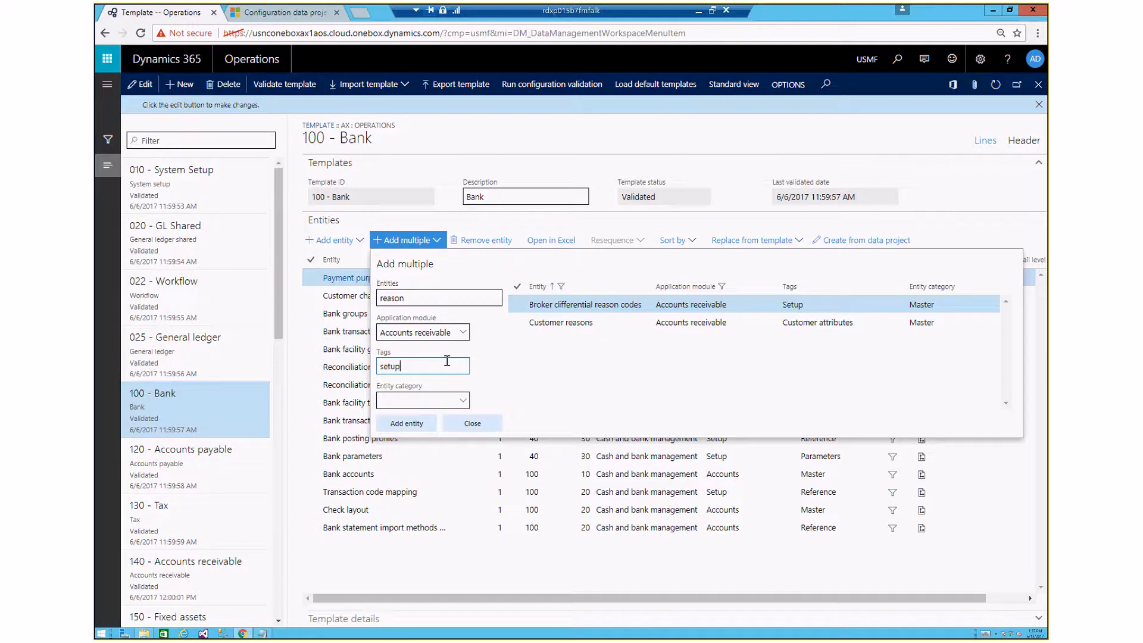
key("Tab")
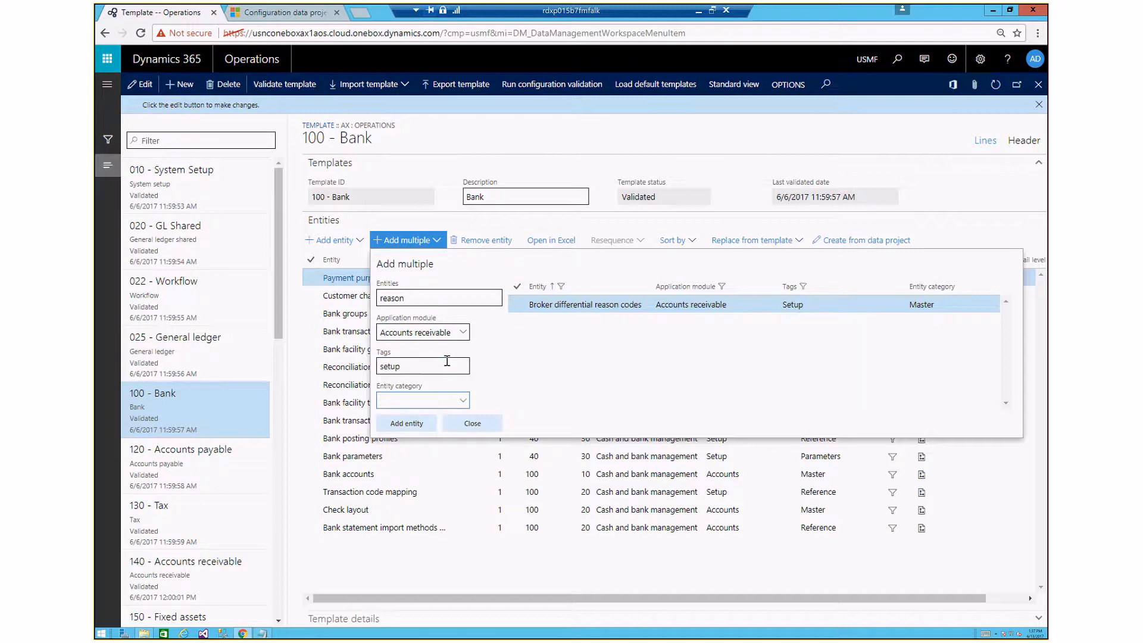
left_click(462, 400)
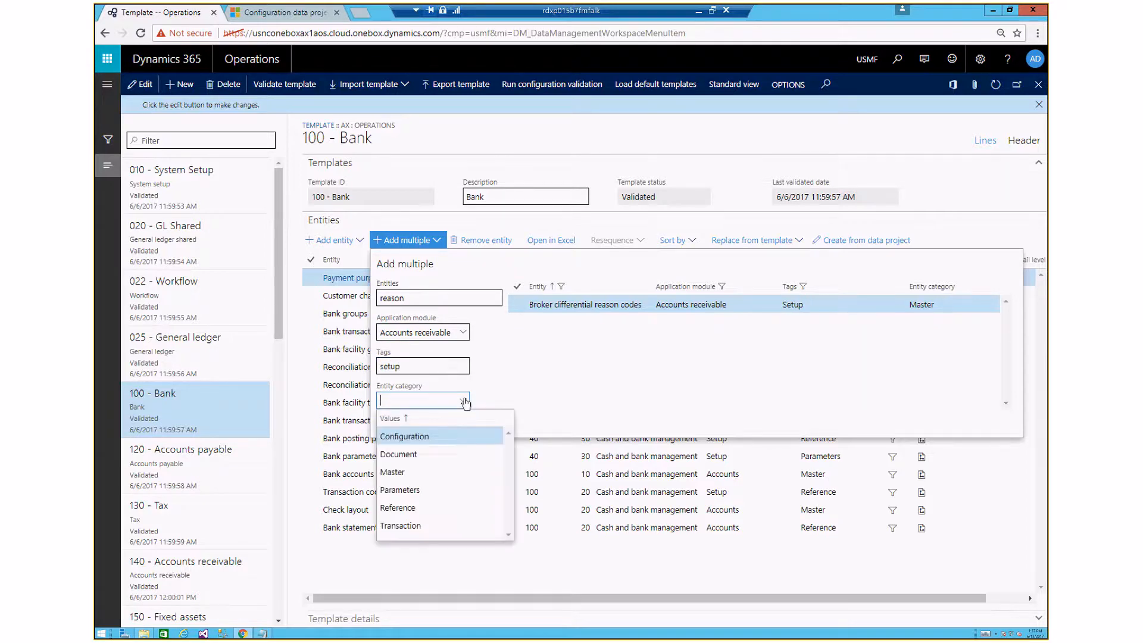
left_click(441, 490)
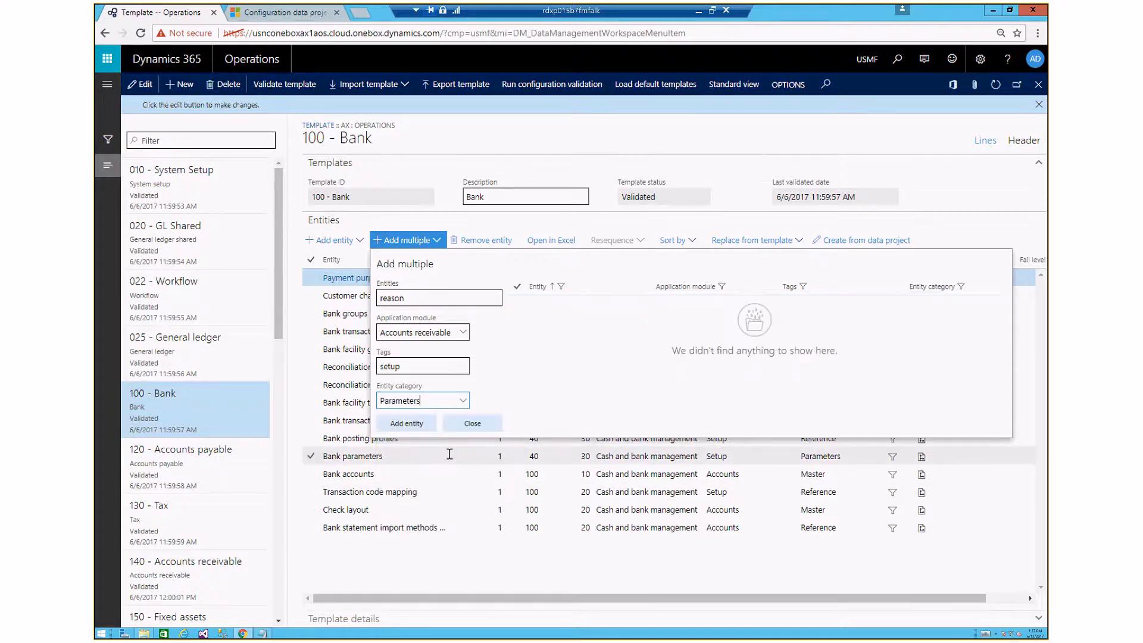
key("ctrl+a")
key("BackSpace")
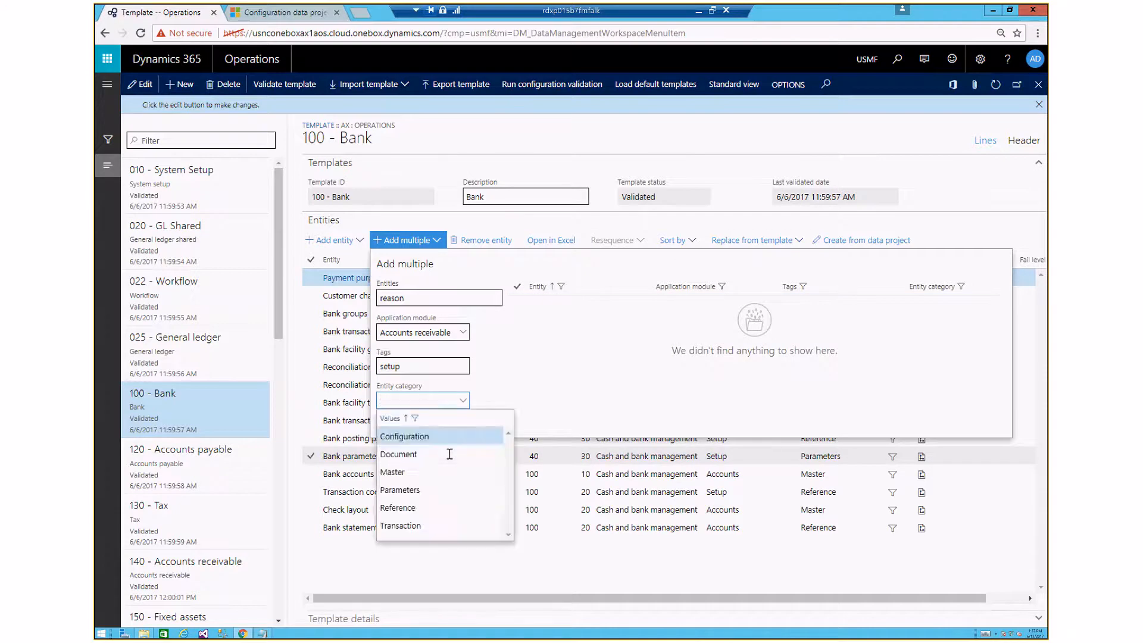
key("Tab")
double_click(401, 368)
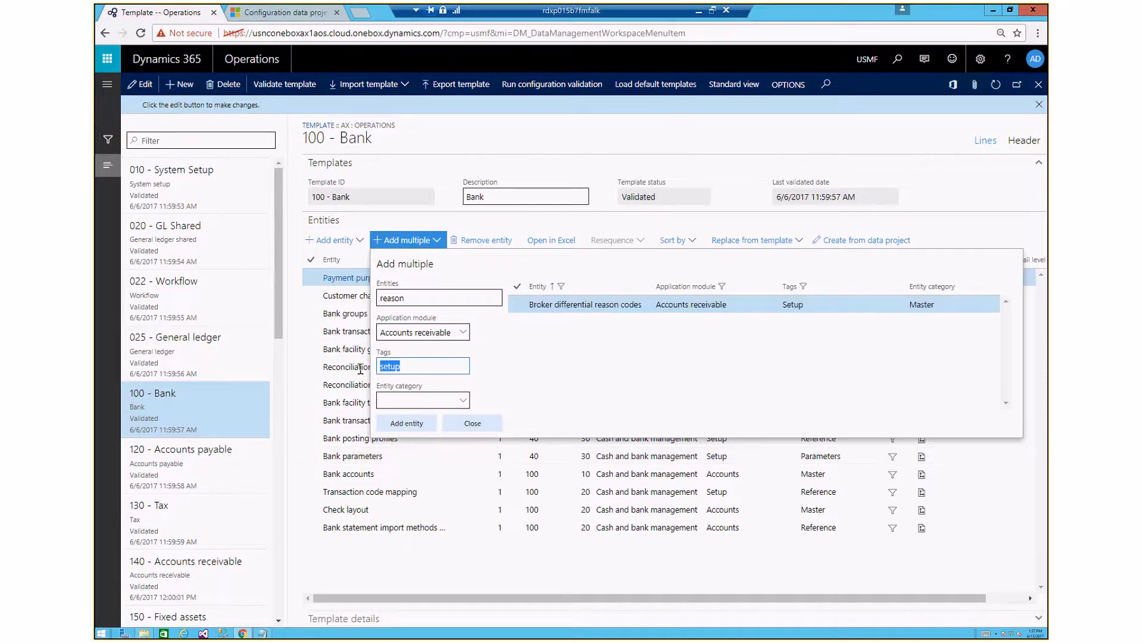
key("BackSpace")
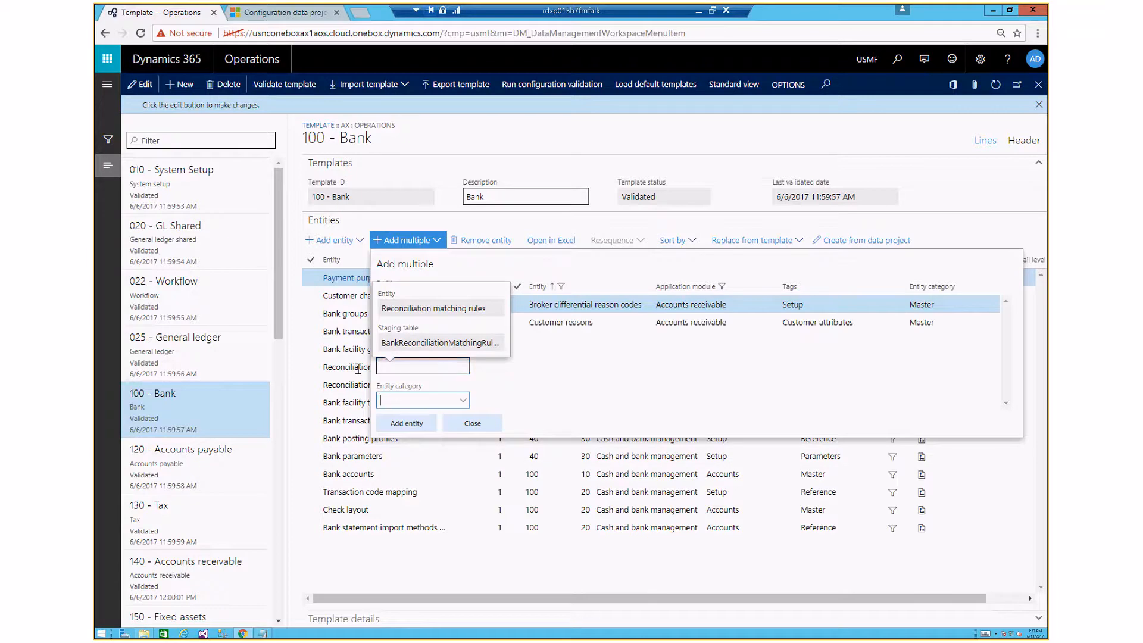
Add the Broker differential reason codes and Customer reasons entities to the 100 - Bank template
left_click(517, 286)
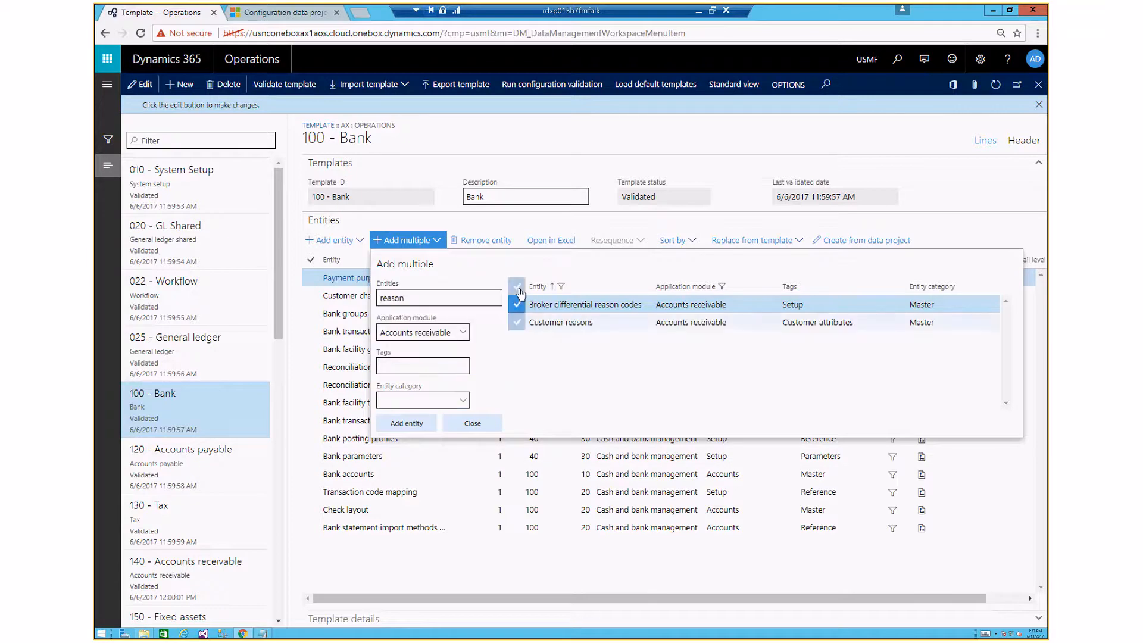
left_click(419, 430)
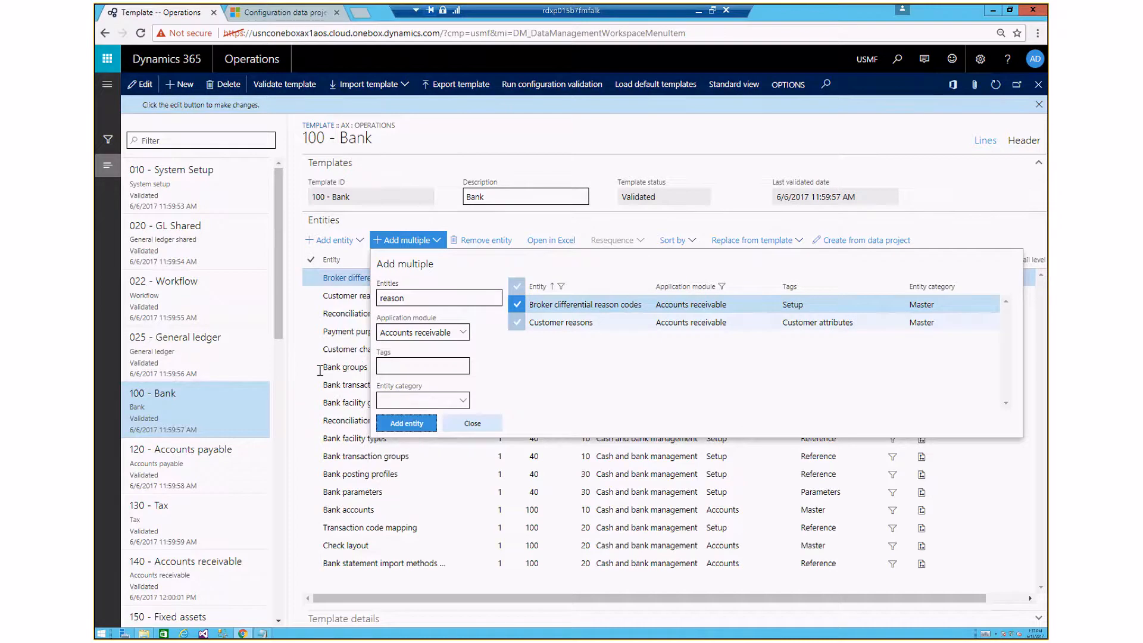
left_click(465, 427)
Remove the Broker differential reason codes and Customer reasons entities from the 100 - Bank template
left_click(311, 296)
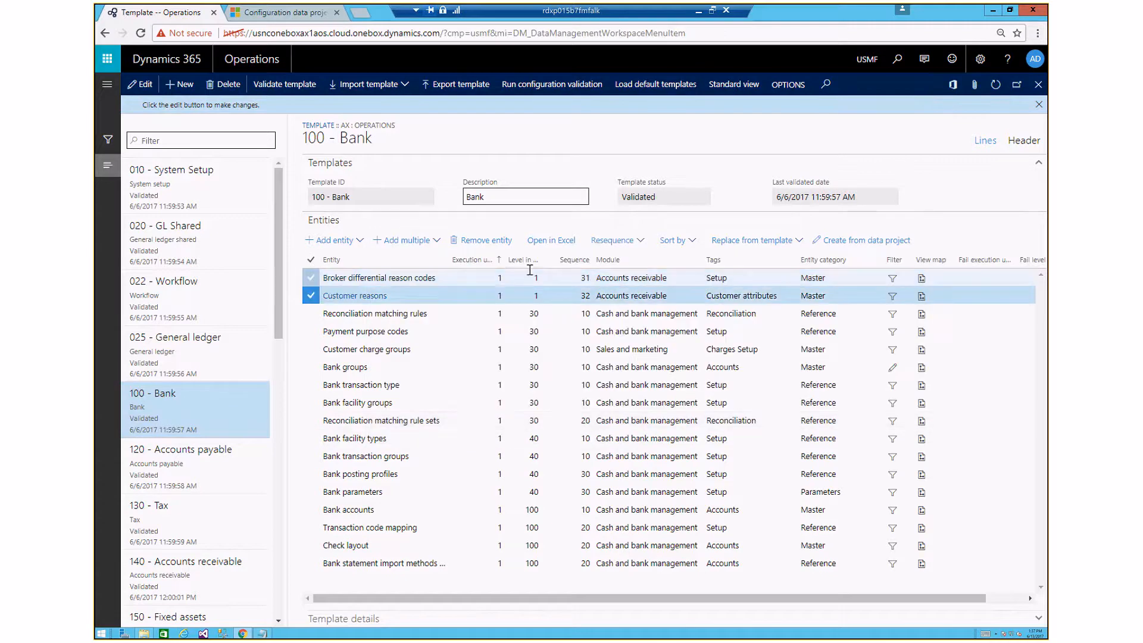
left_click(481, 244)
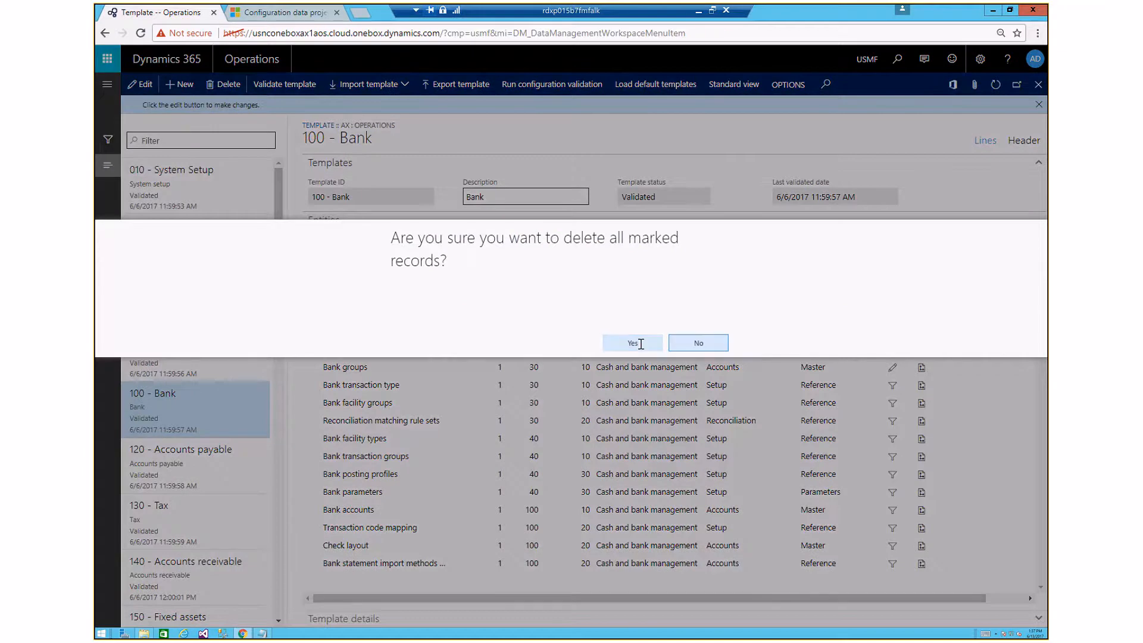
left_click(635, 343)
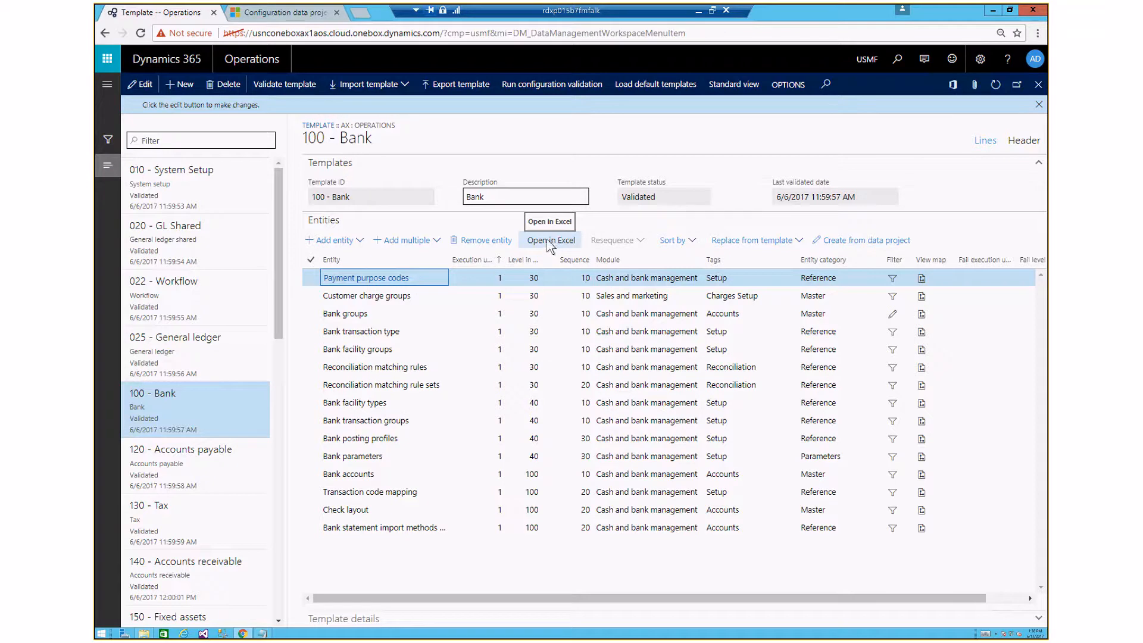
Open the 100 - Bank template's entities in Excel, examine them, and close the workbook without saving
left_click(548, 244)
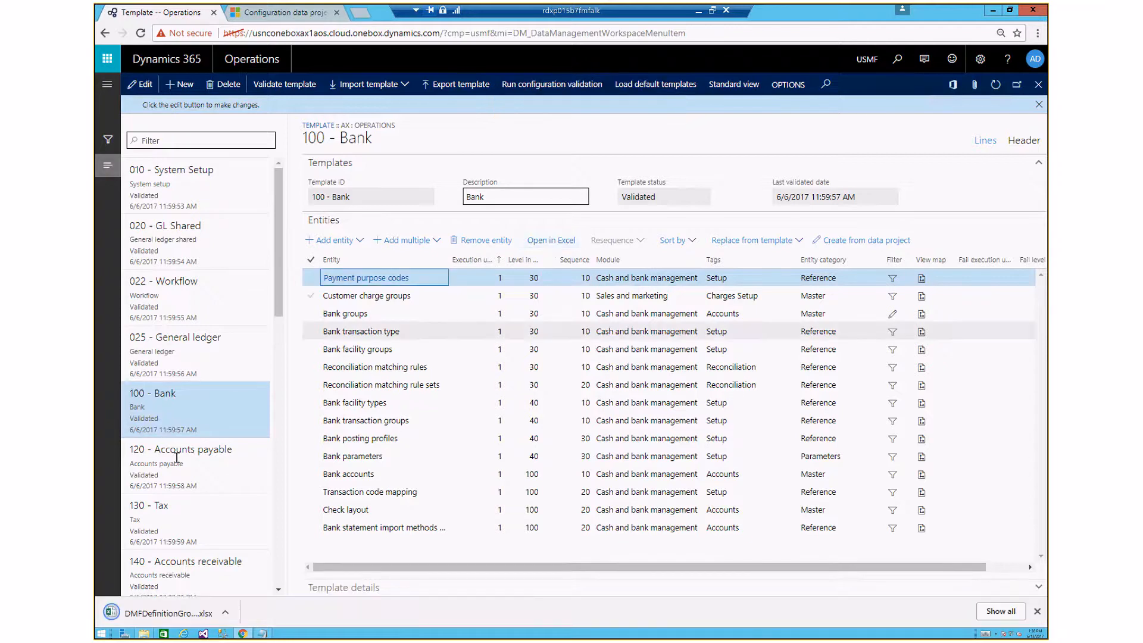
left_click(166, 614)
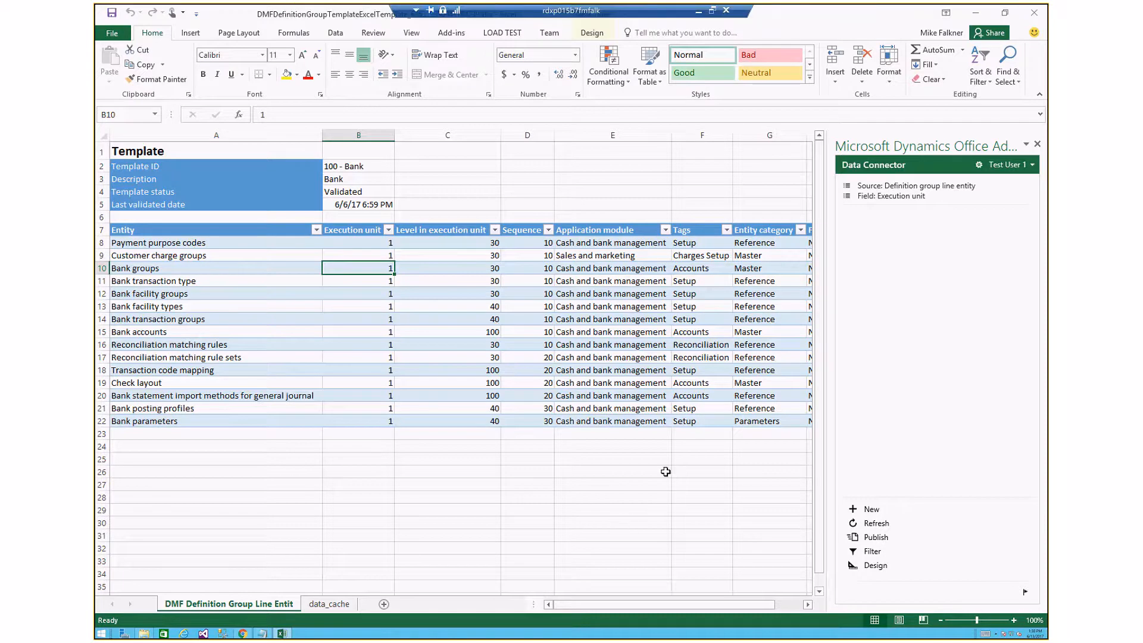
left_click(1035, 18)
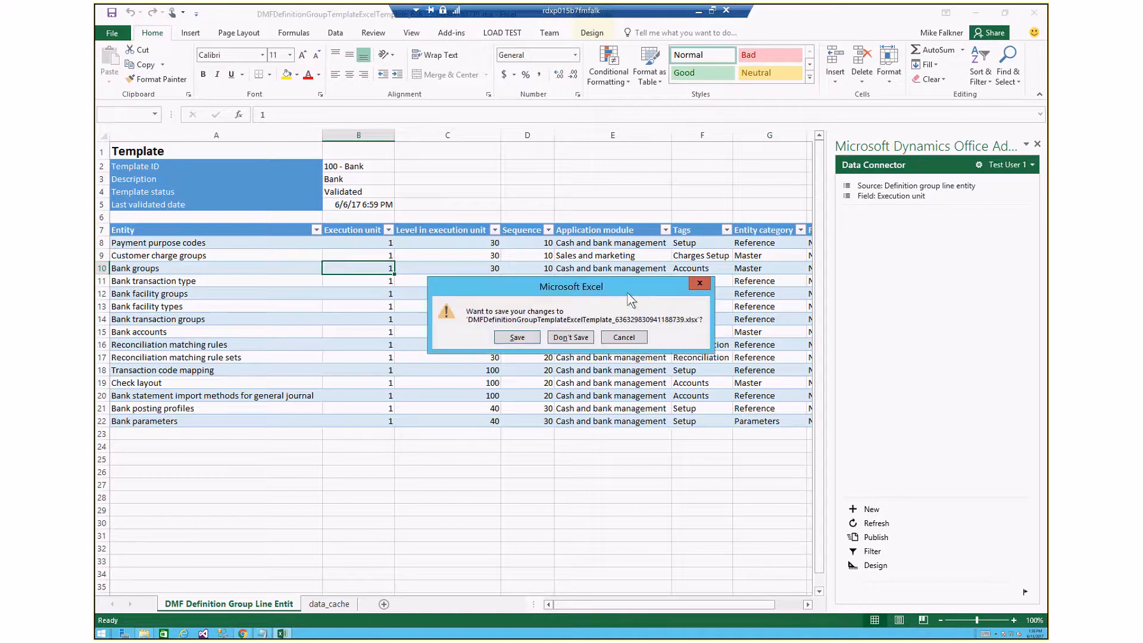
left_click(577, 339)
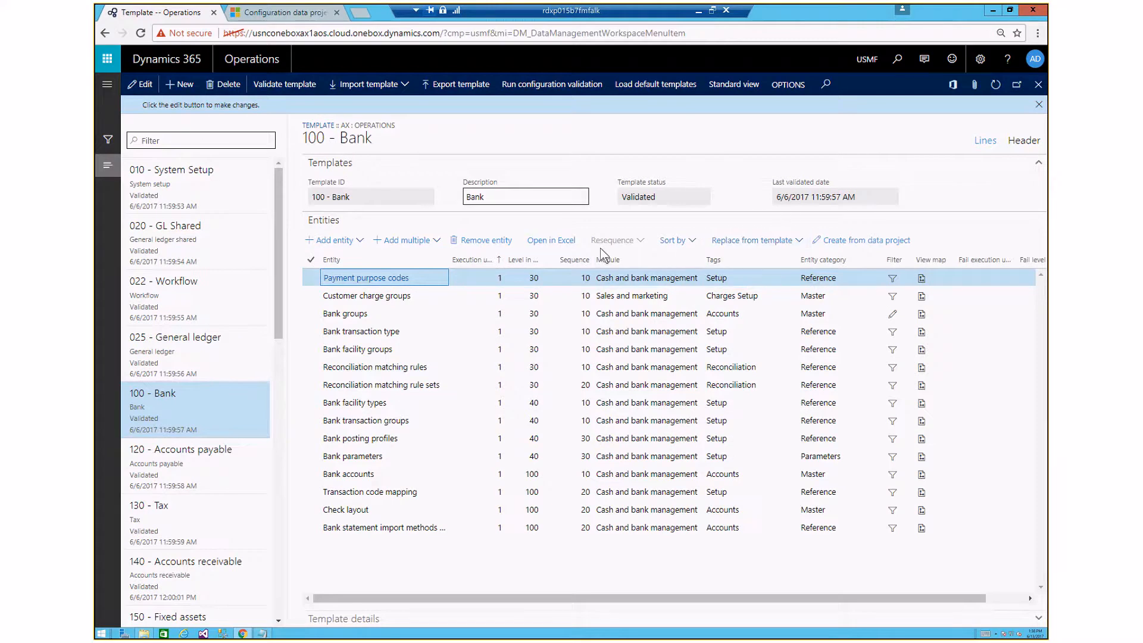
Examine the unit, level and sequence options for resequencing the first four Bank entities and close them without resequencing
left_click(310, 296)
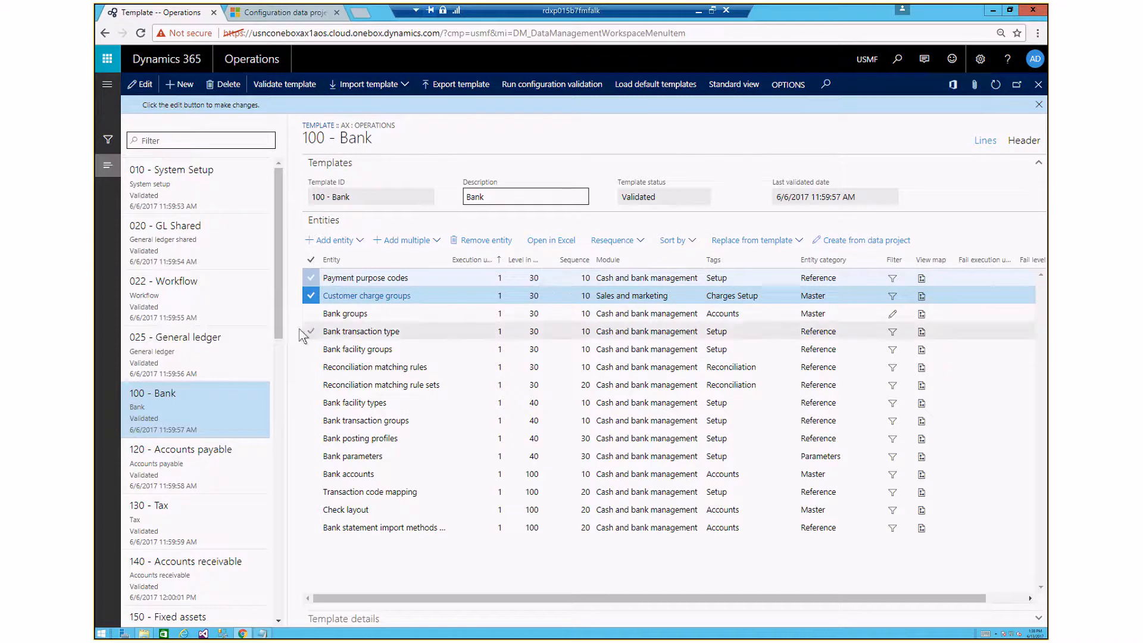
left_click(310, 313)
left_click(310, 332)
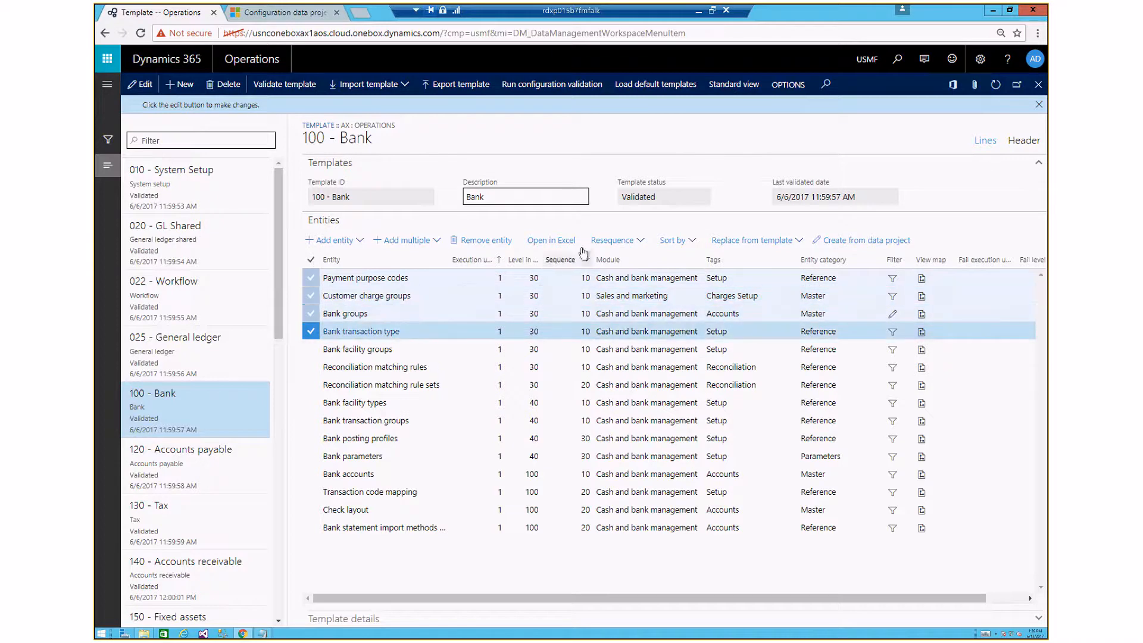
left_click(641, 243)
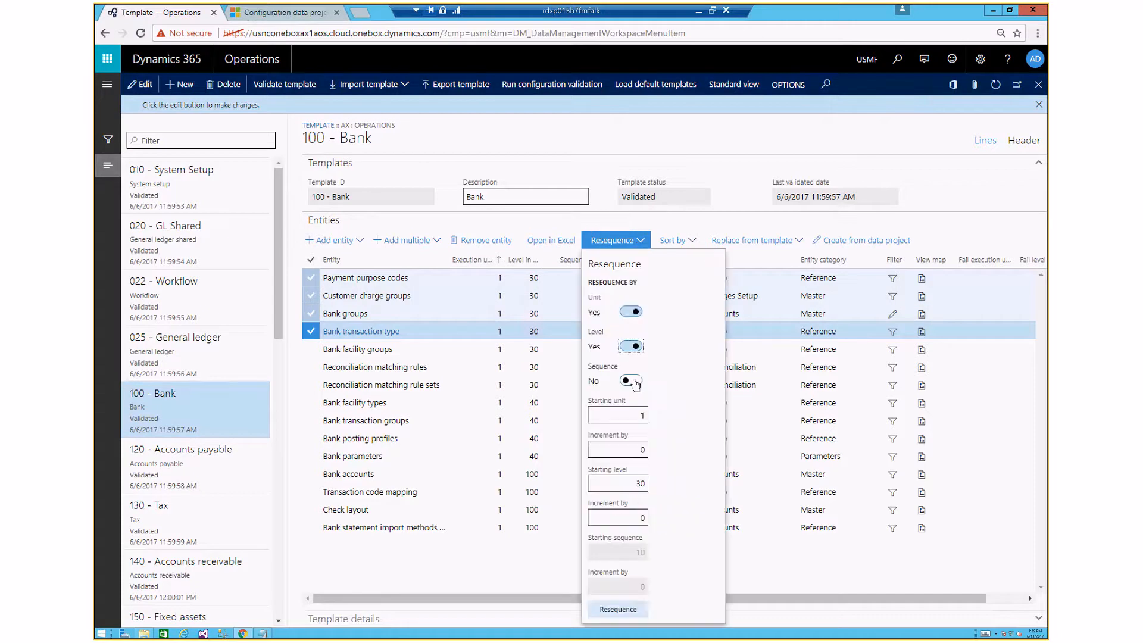
left_click(635, 382)
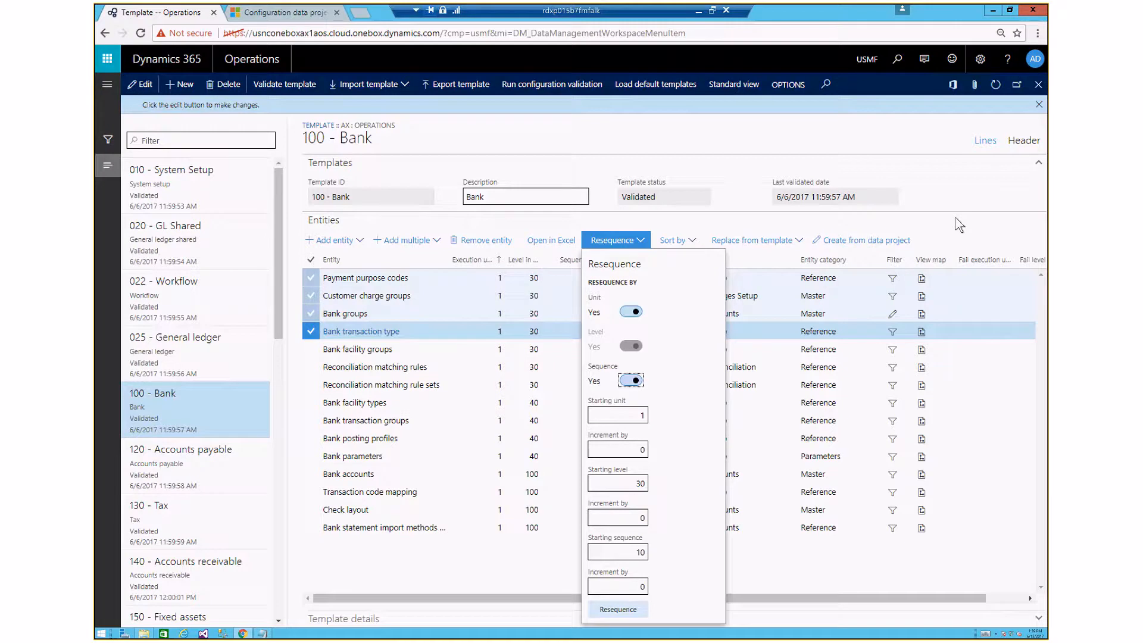
key("Escape")
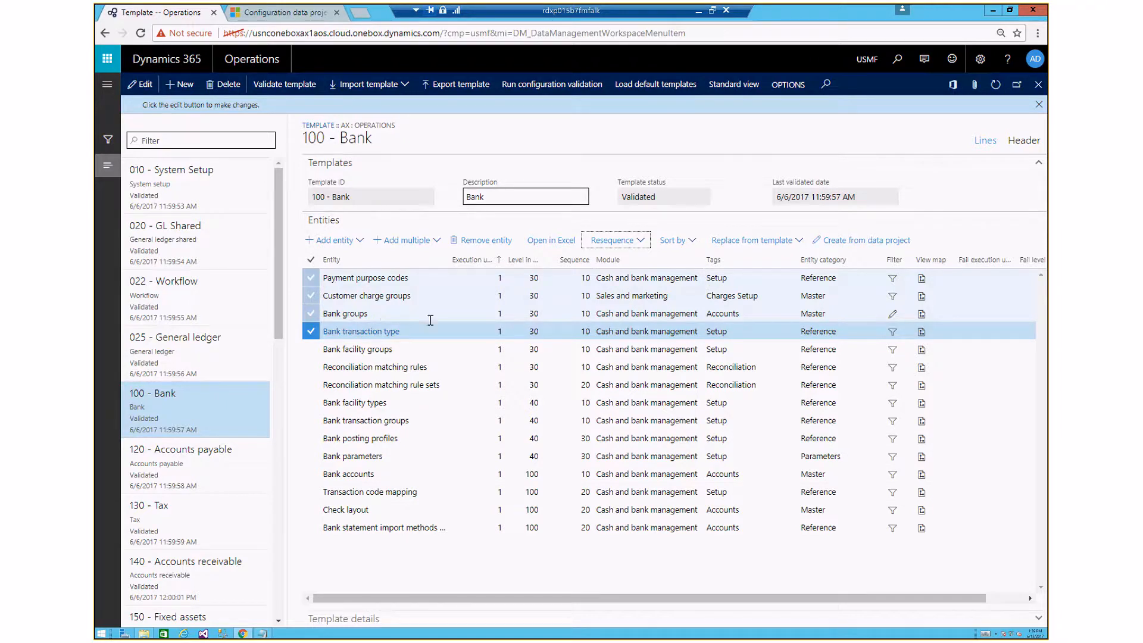
Create a new draft configuration template with the template ID "new id"
mouse_move(390, 313)
left_click(187, 91)
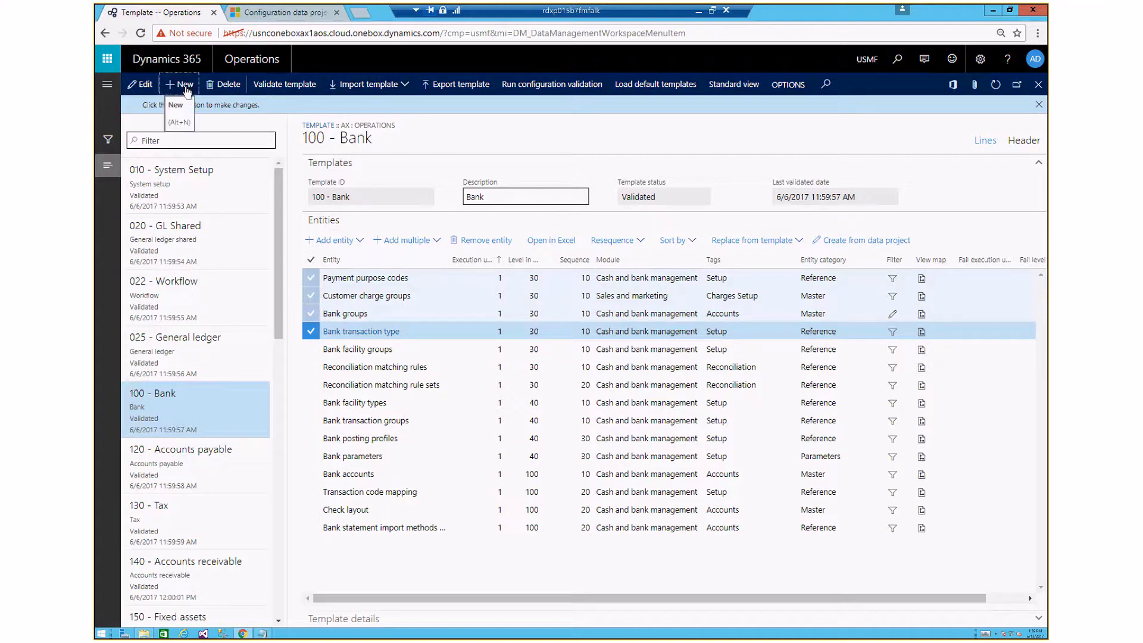
left_click(187, 91)
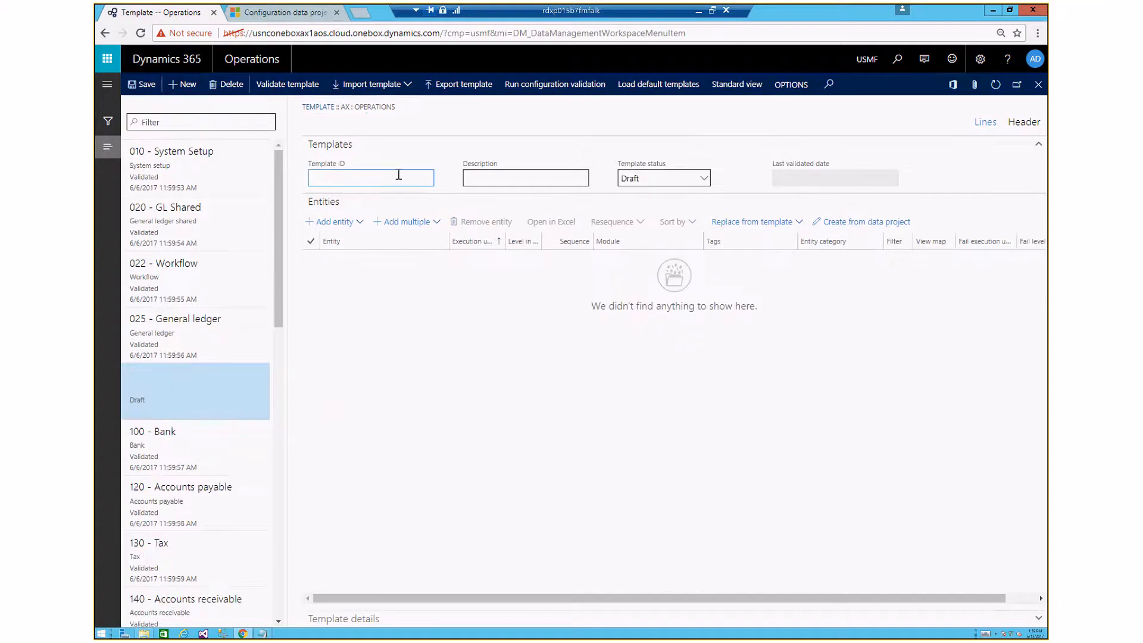
type("new ide")
key("BackSpace")
key("BackSpace")
type("d")
Fill the empty new id template with entities from the Export customer groups data project
left_click(800, 224)
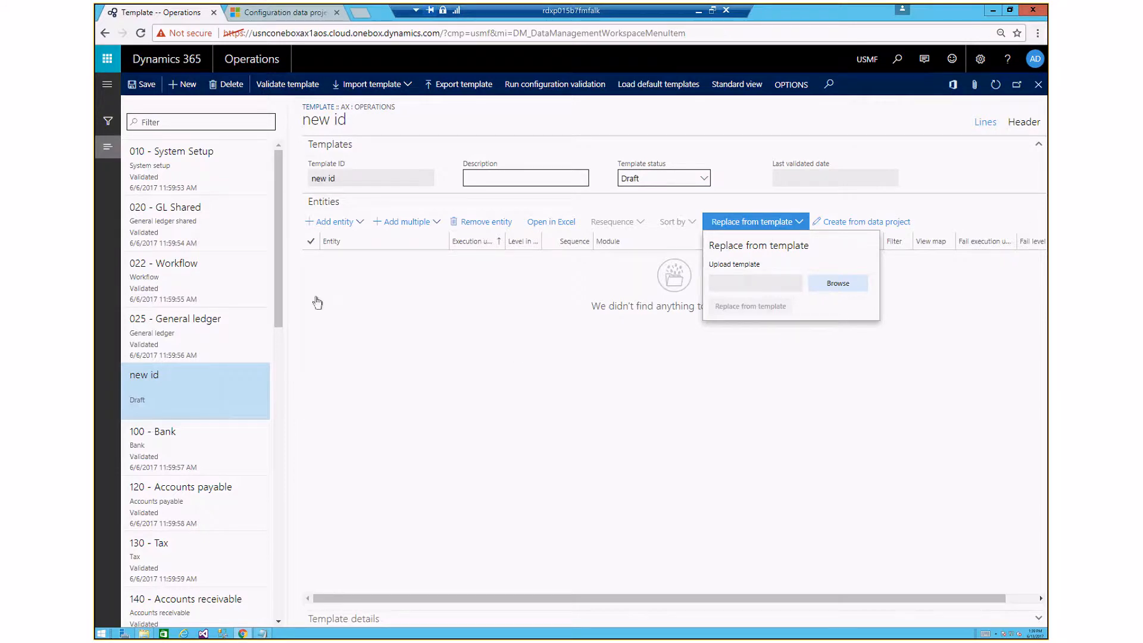
key("Escape")
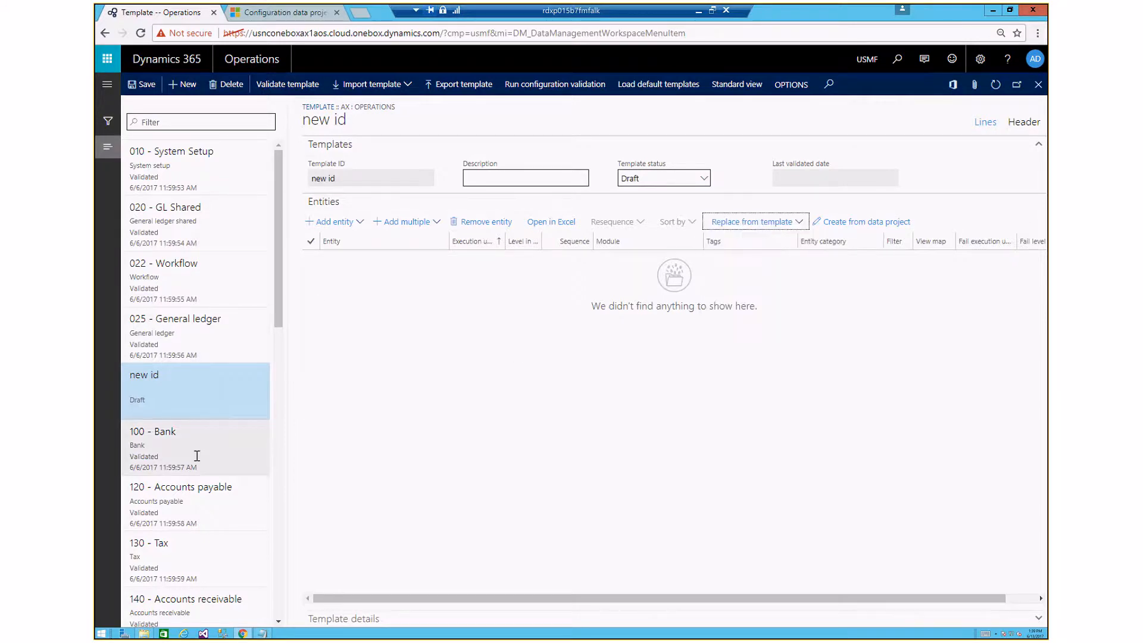
left_click(197, 457)
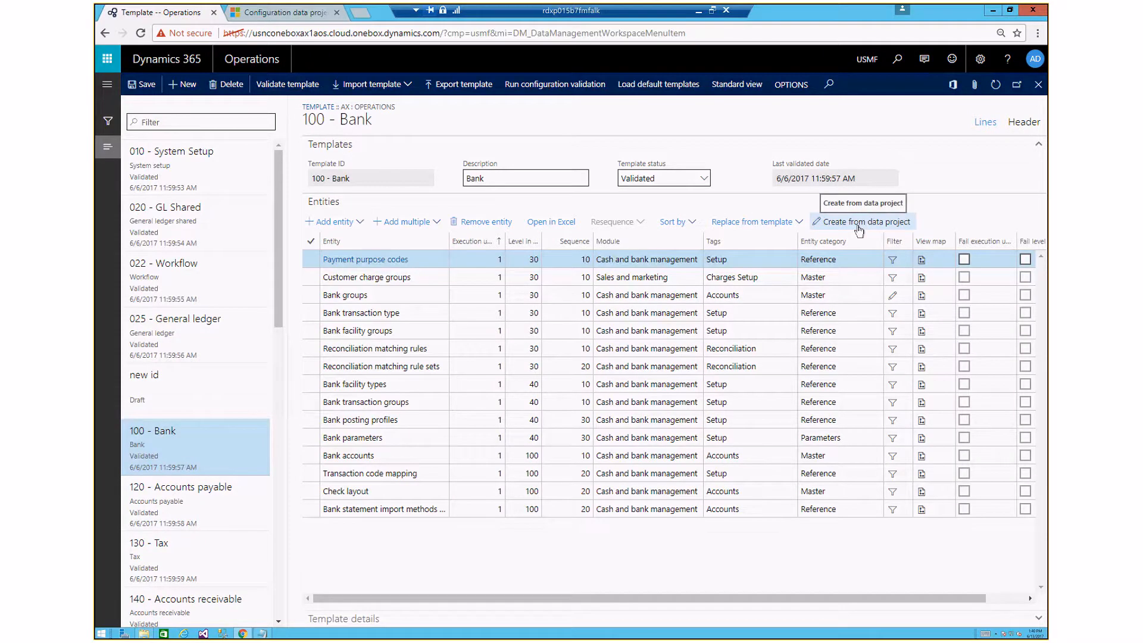
left_click(180, 387)
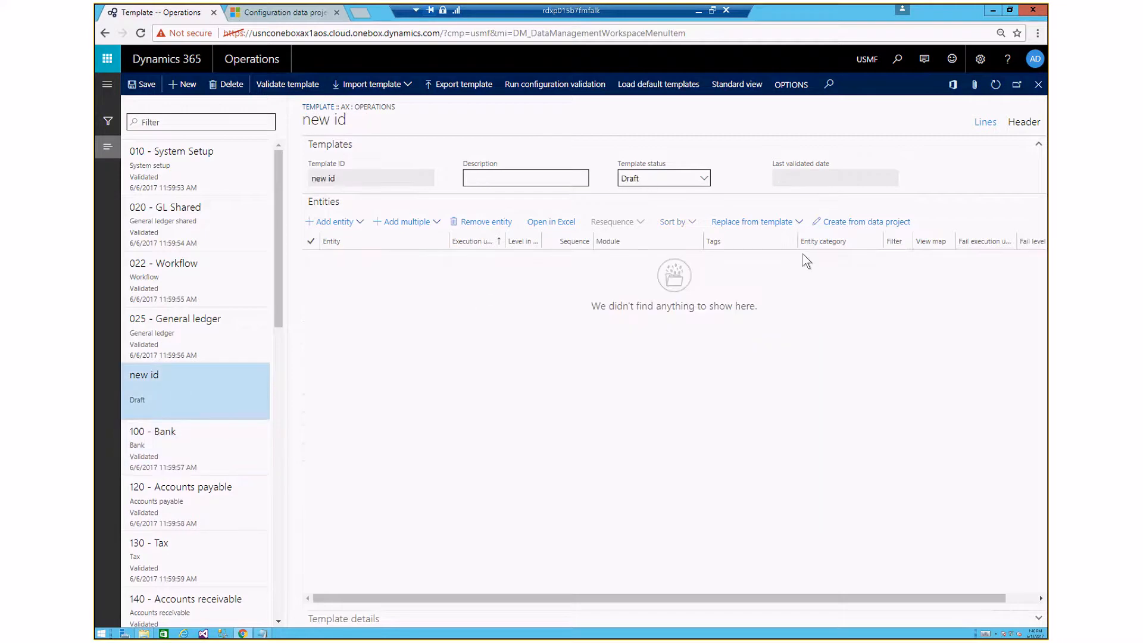
left_click(861, 232)
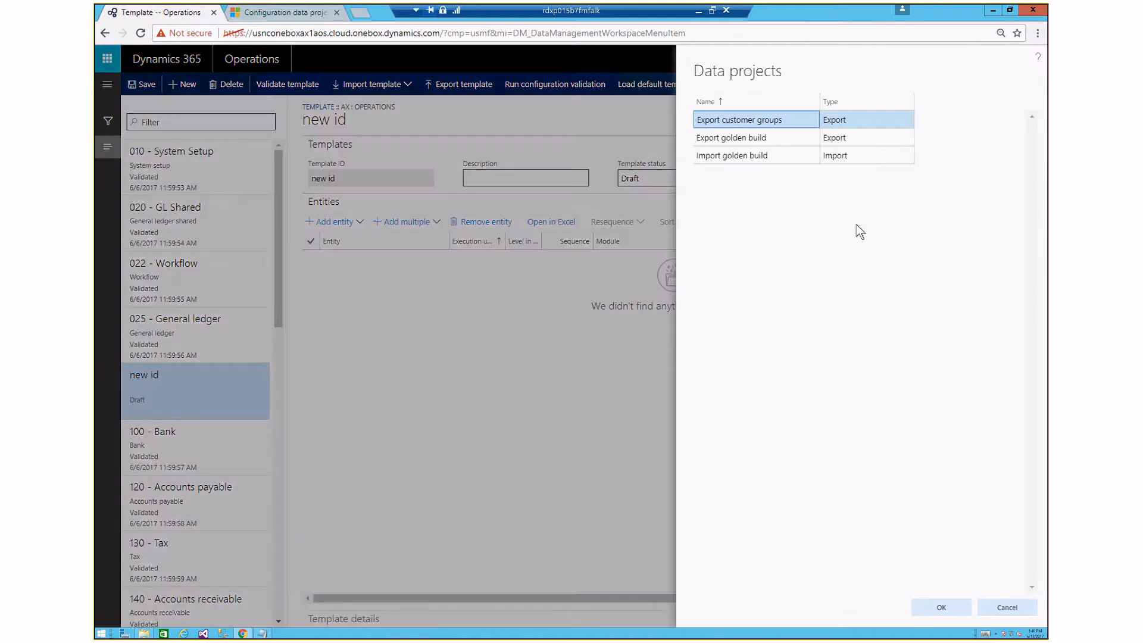
left_click(940, 607)
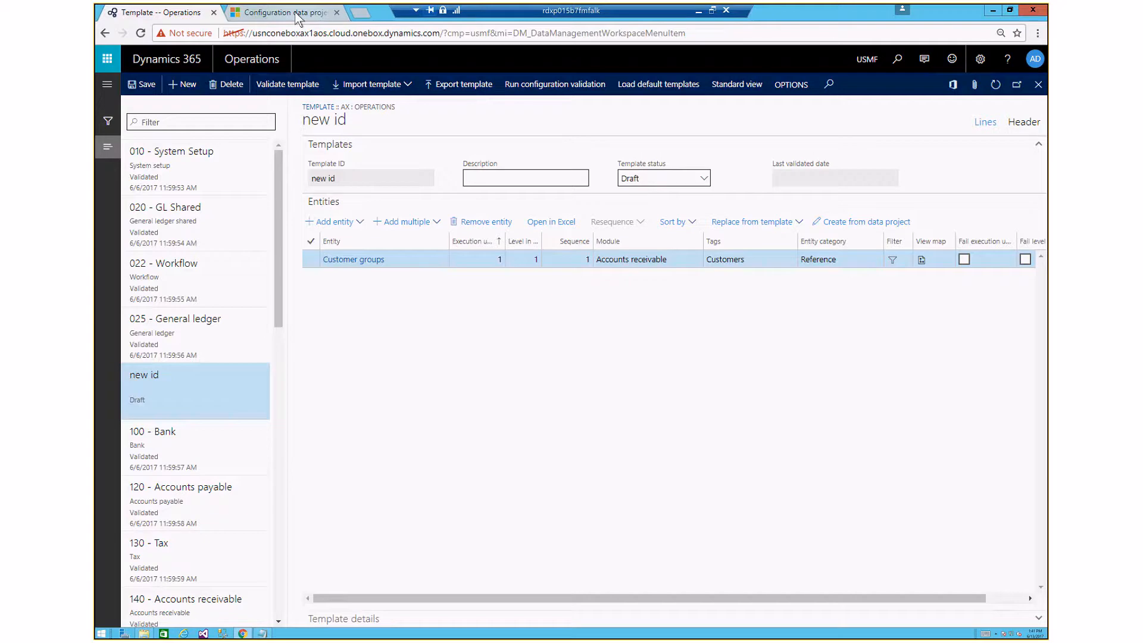
Switch to the Microsoft Docs page and look through the Configuration data projects article
left_click(297, 18)
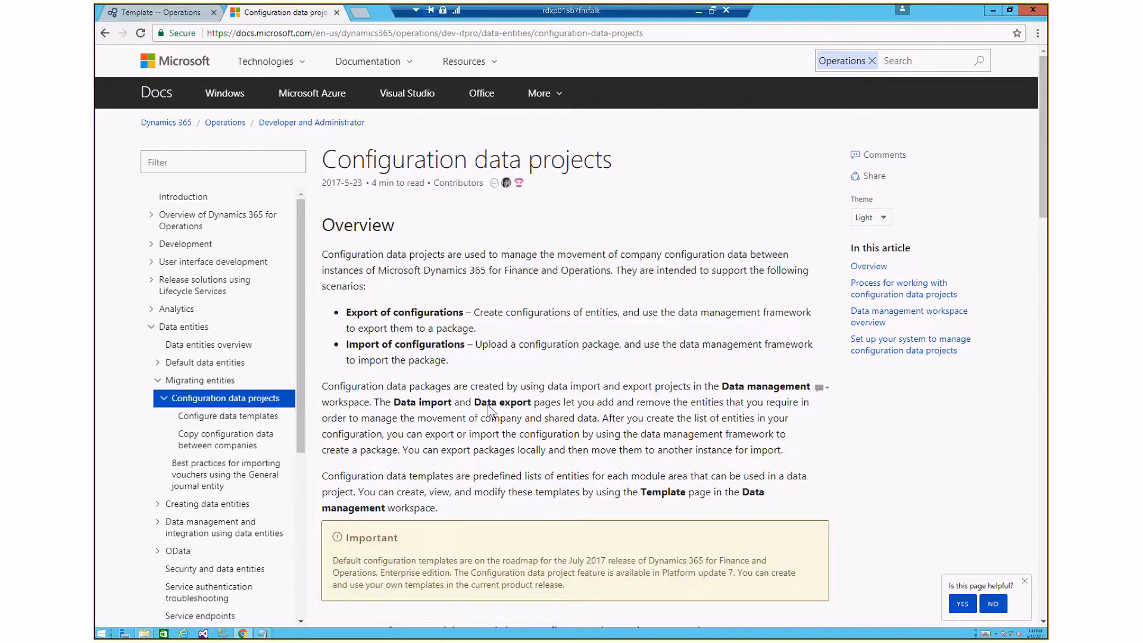
scroll(489, 410, "down", 4)
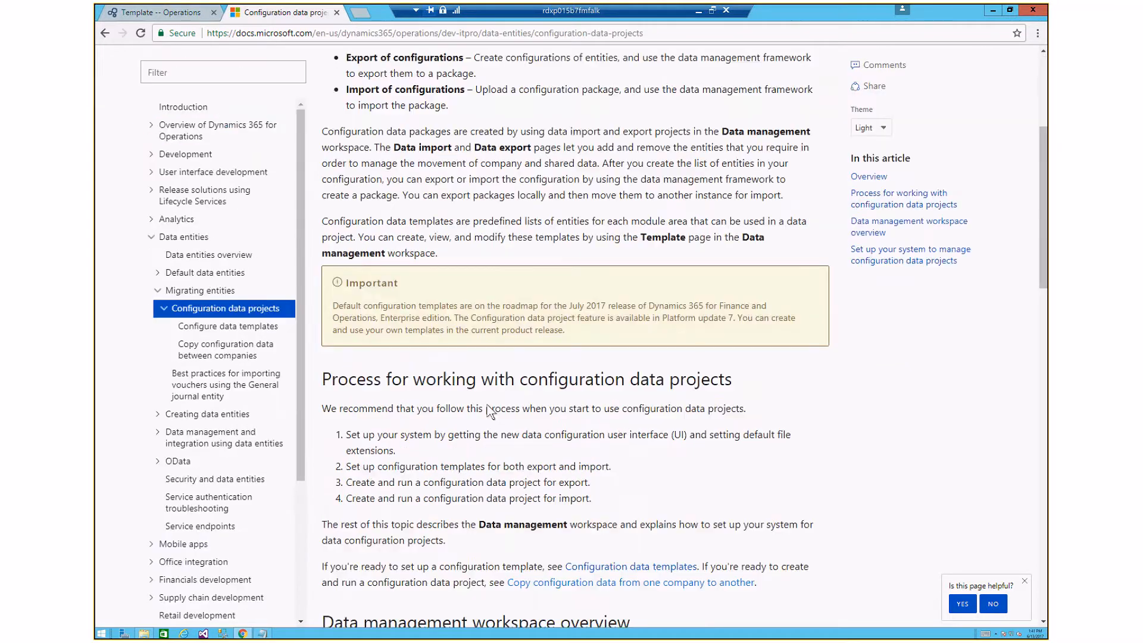
scroll(489, 411, "down", 10)
scroll(489, 405, "down", 8)
Open the Configure data templates article and examine its sections on creating templates, default templates, entity sequencing and merged templates
left_click(210, 328)
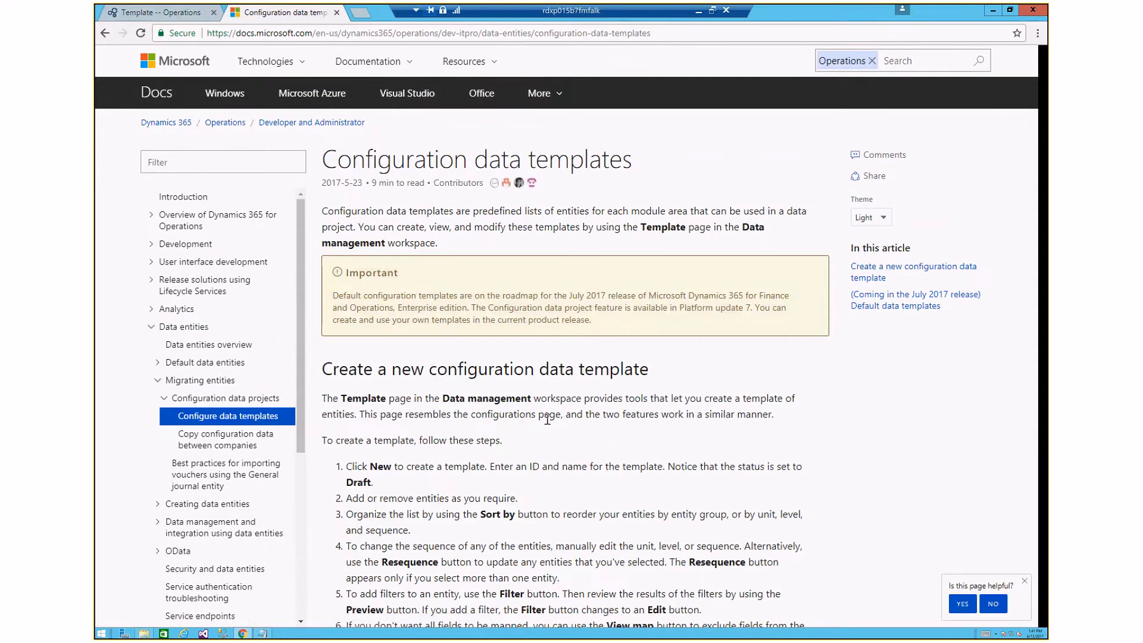
scroll(547, 419, "down", 3)
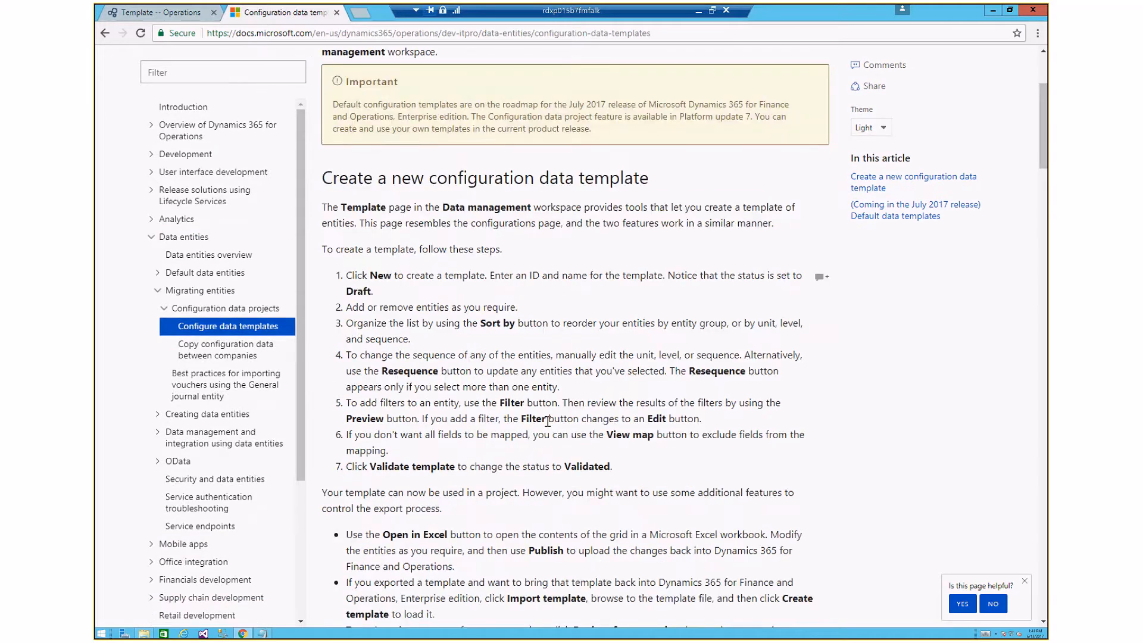
scroll(547, 419, "down", 8)
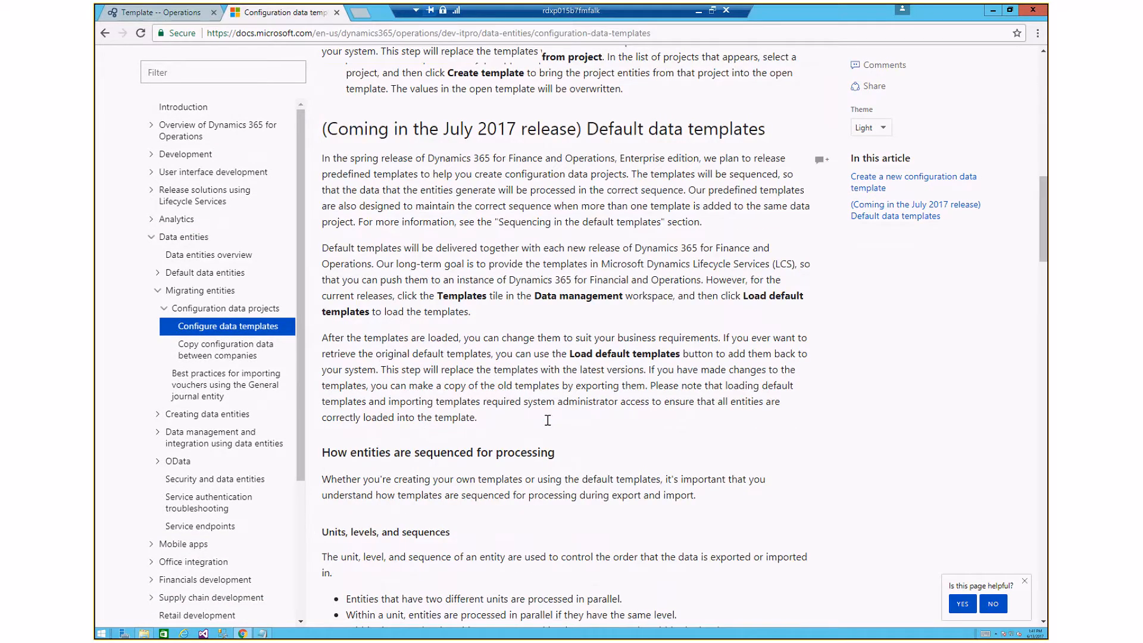
scroll(547, 421, "down", 15)
scroll(558, 419, "down", 3)
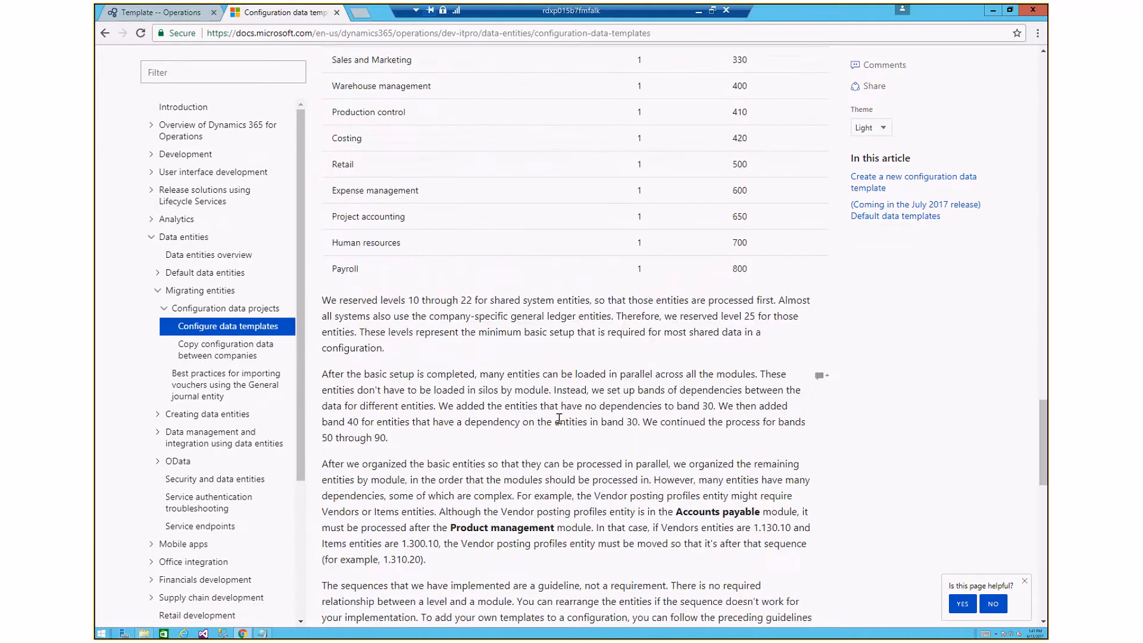
scroll(559, 419, "down", 3)
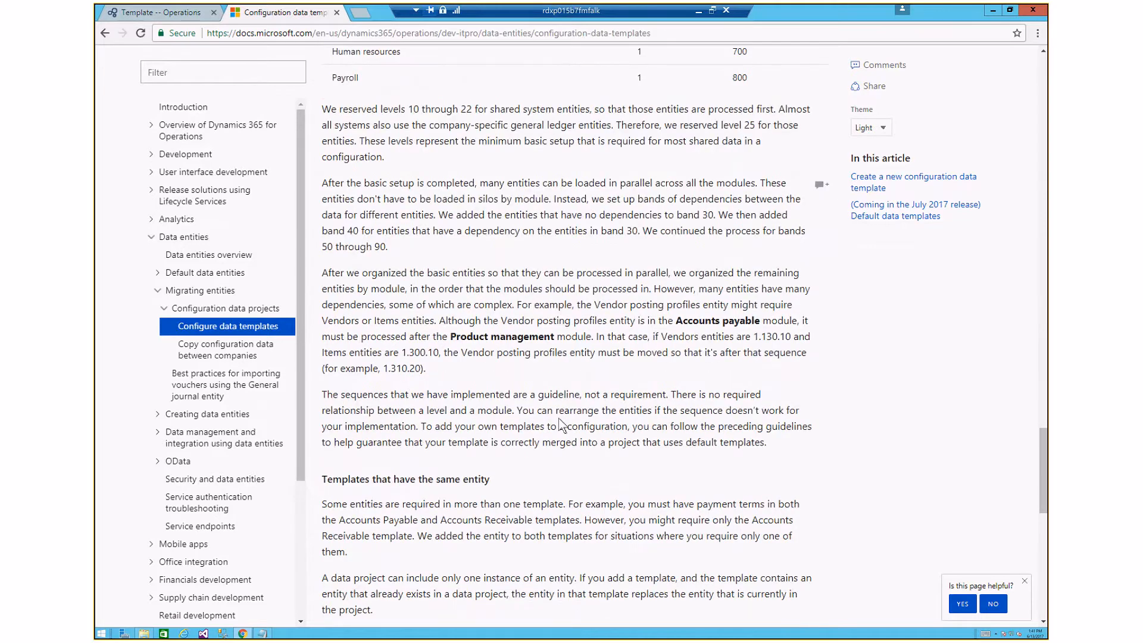
scroll(542, 434, "down", 3)
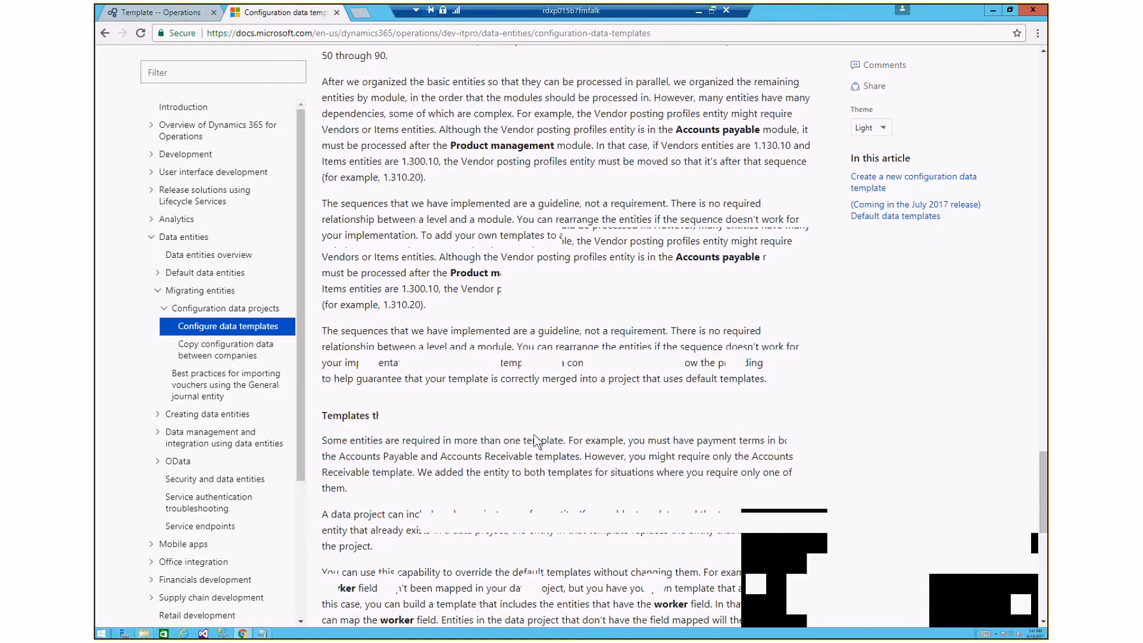
scroll(536, 439, "down", 7)
scroll(505, 463, "up", 1)
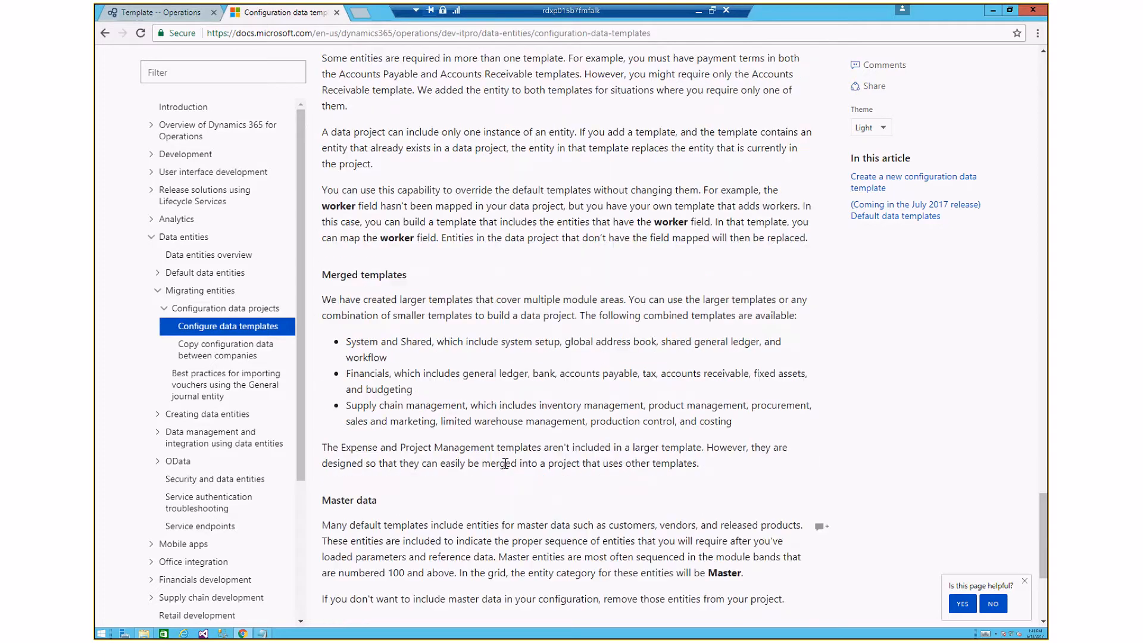
scroll(505, 463, "up", 4)
Open the Copy configuration data between companies article and review its procedure for exporting a configuration
left_click(225, 352)
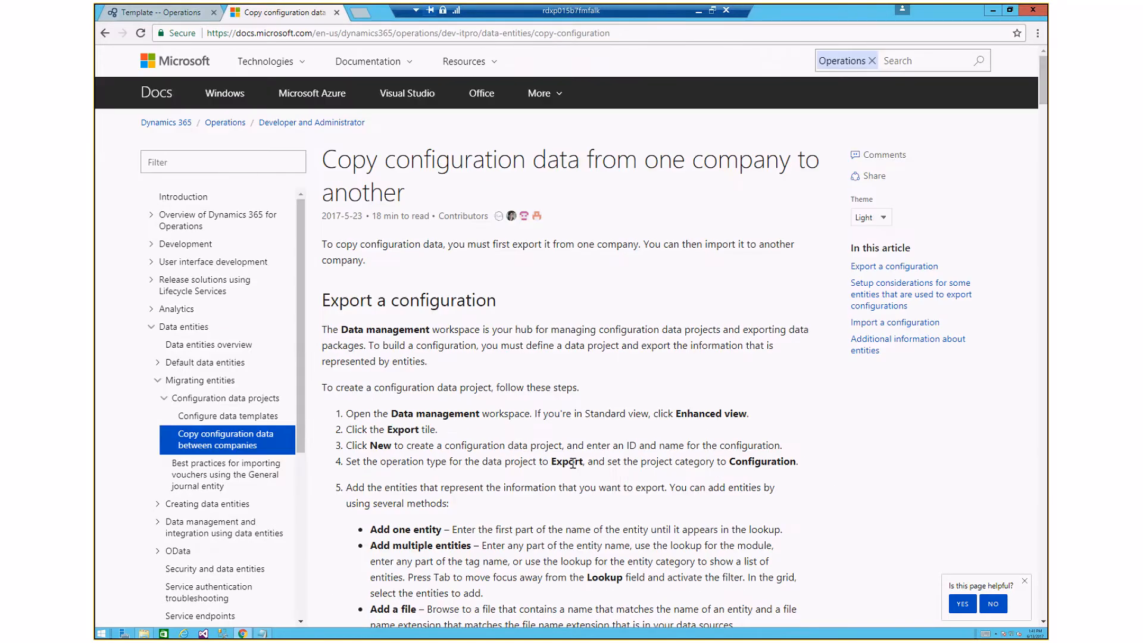
scroll(573, 463, "down", 1)
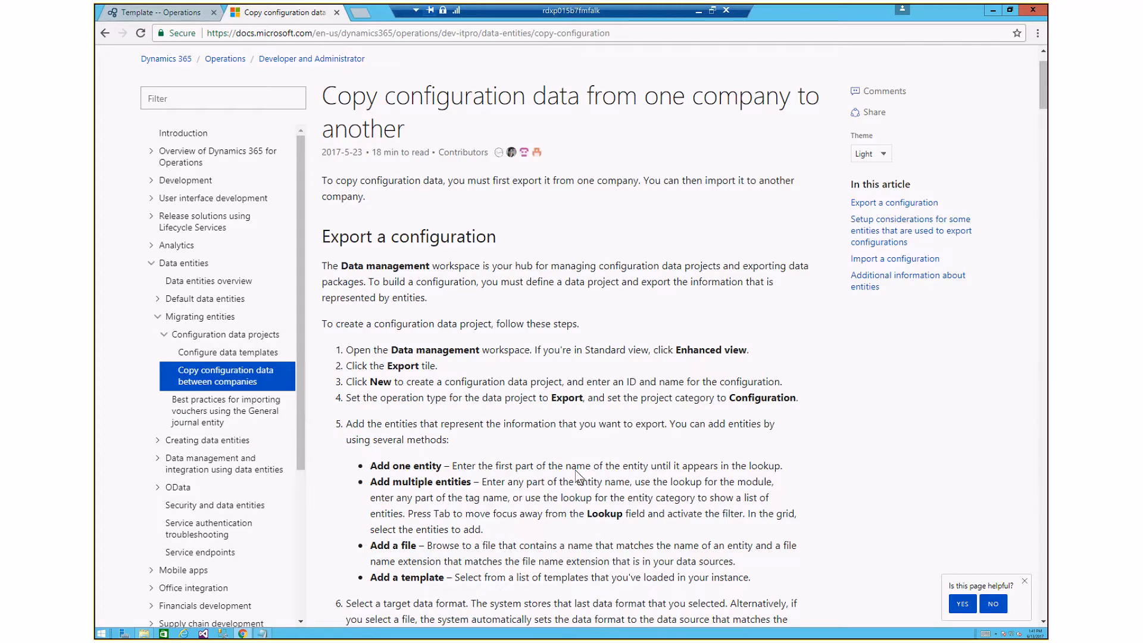
scroll(577, 475, "down", 5)
scroll(575, 472, "down", 4)
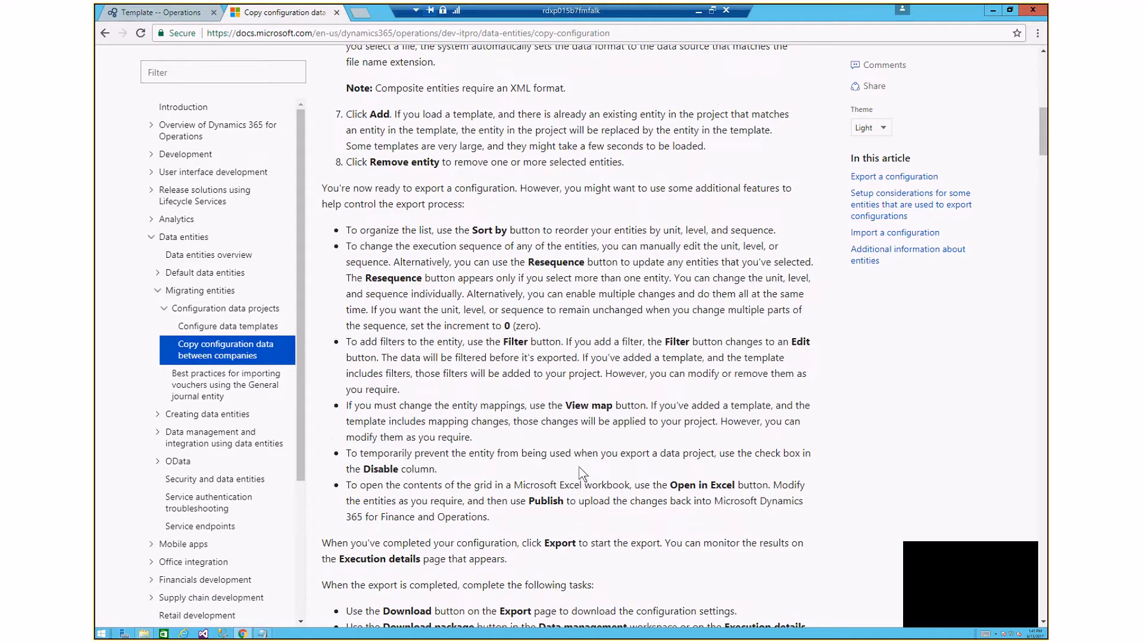
scroll(582, 474, "down", 6)
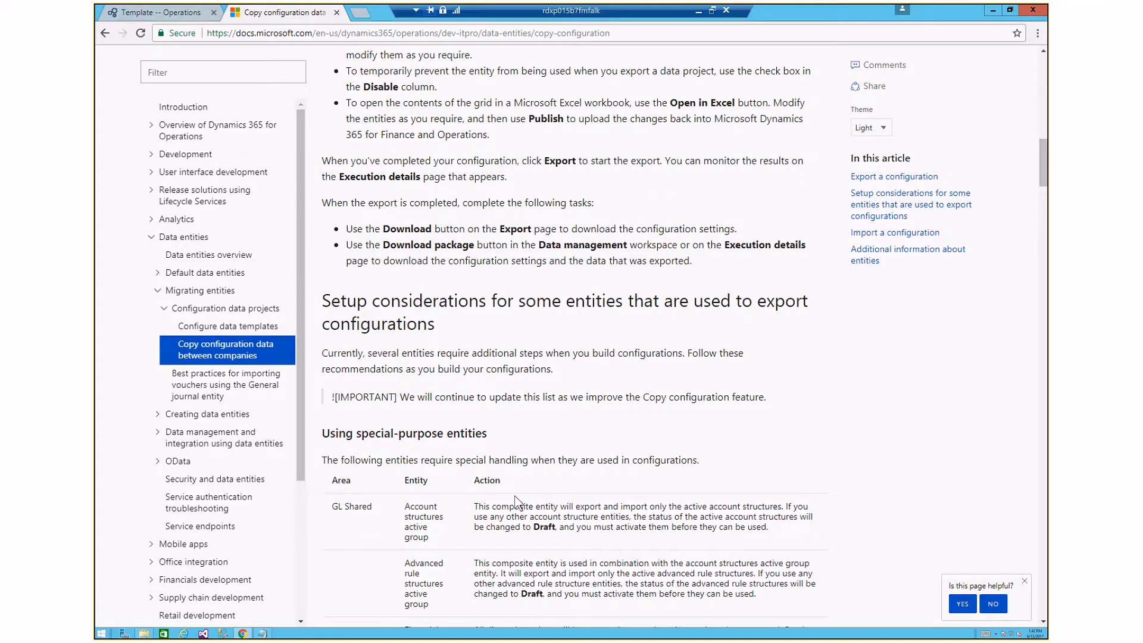
Examine the article's setup considerations for special-purpose entities, field unmapping and filters, and golden builds with multiple legal entities
scroll(515, 495, "down", 2)
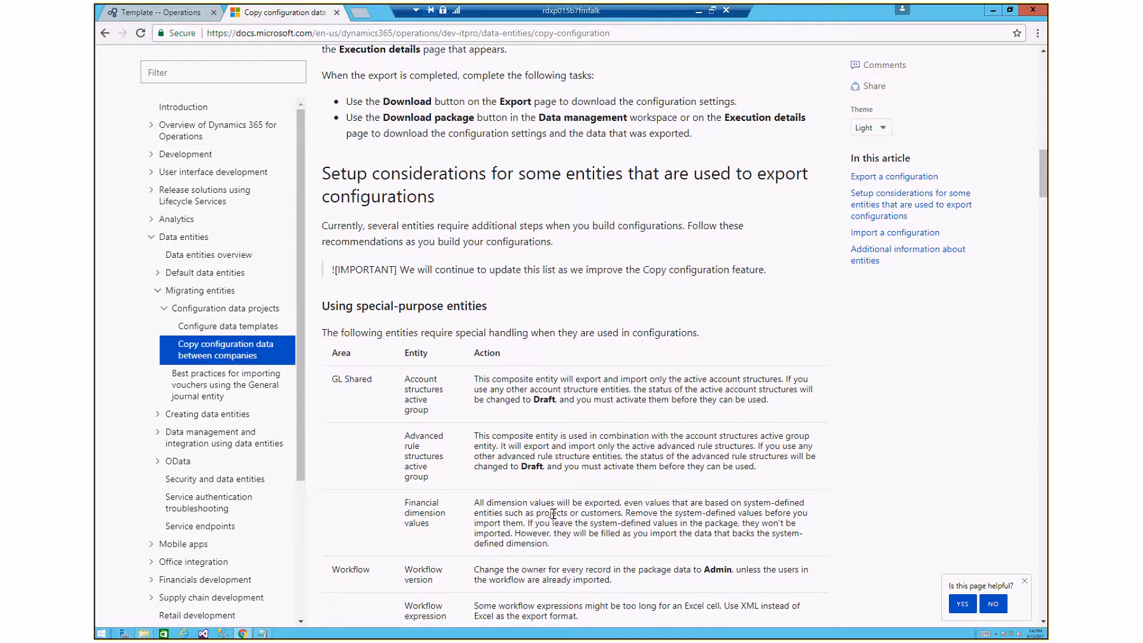
scroll(553, 513, "down", 2)
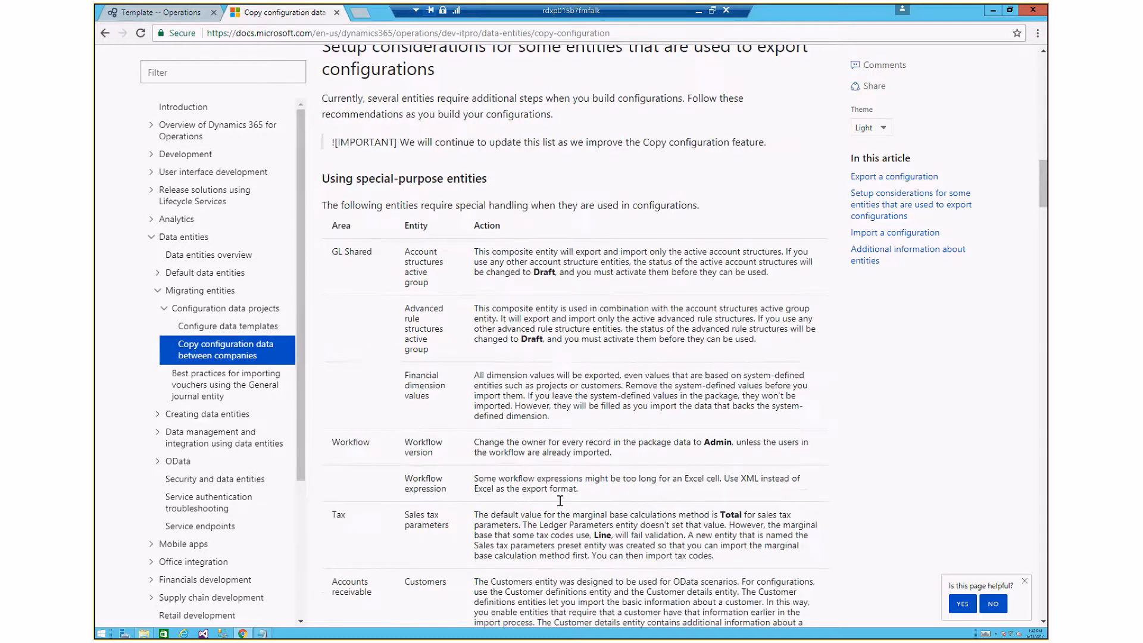
scroll(560, 501, "down", 3)
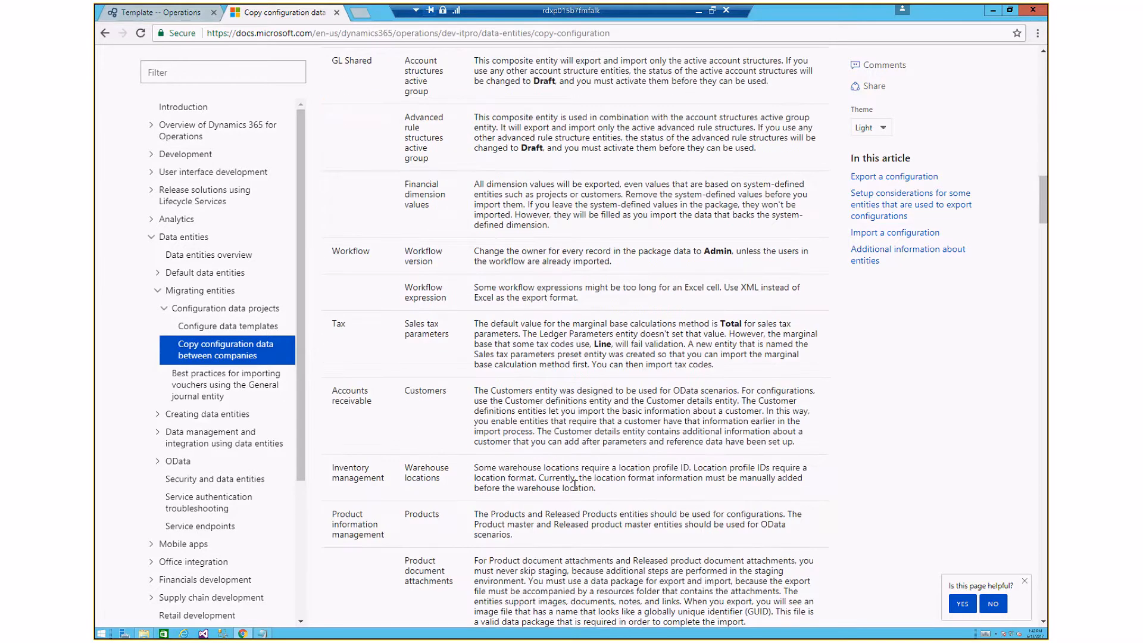
scroll(575, 486, "down", 7)
scroll(575, 498, "down", 1)
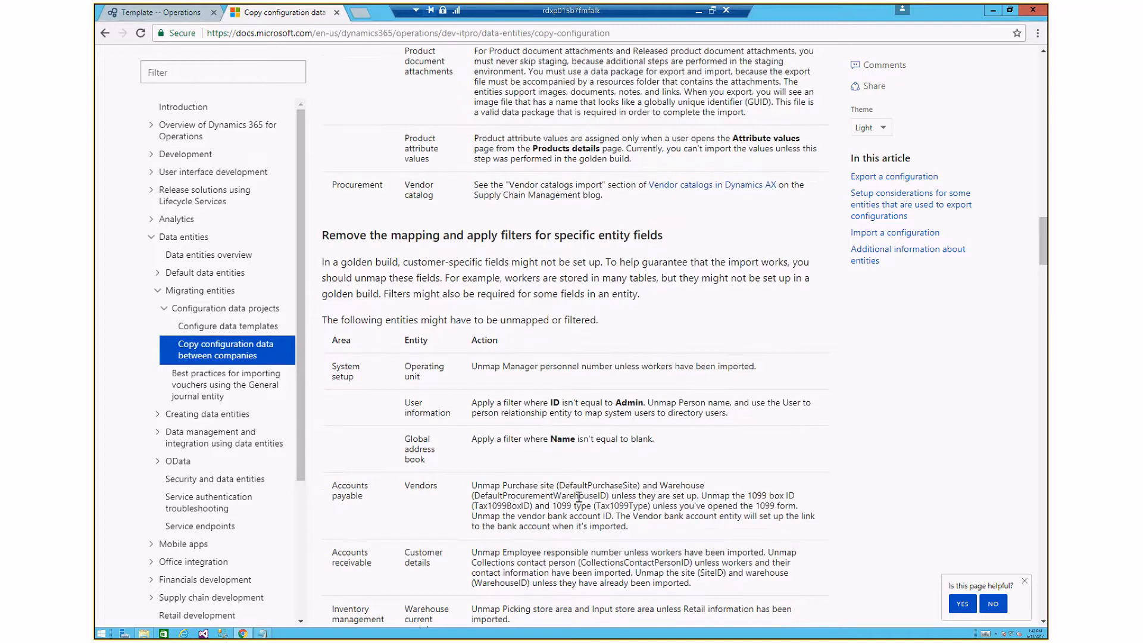
scroll(581, 494, "down", 4)
scroll(583, 495, "down", 5)
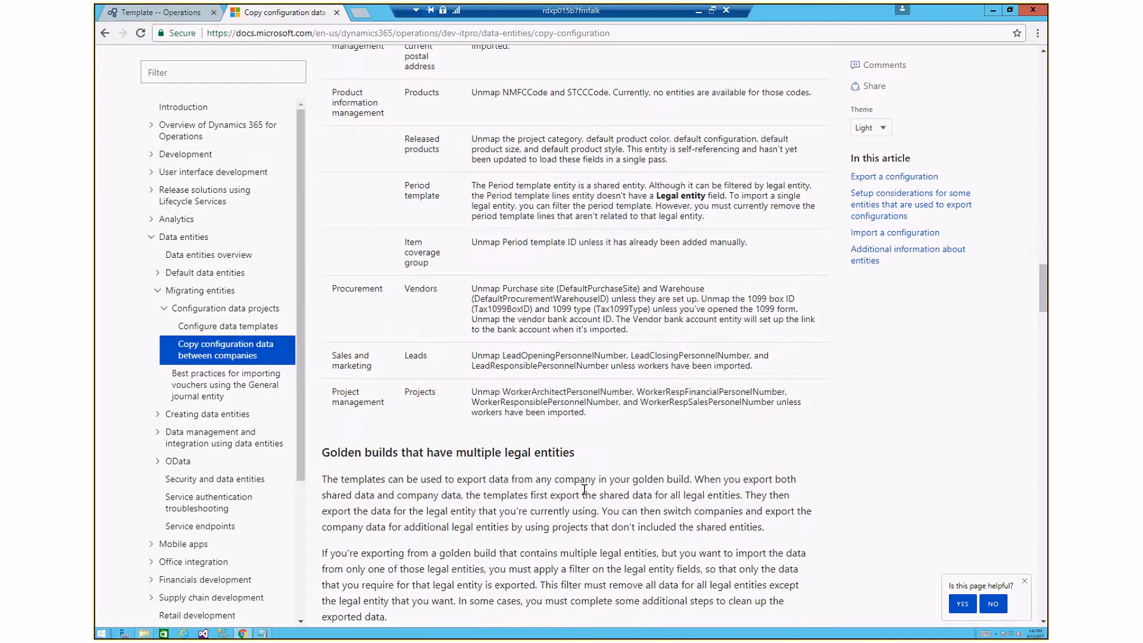
scroll(584, 489, "down", 3)
scroll(583, 489, "down", 2)
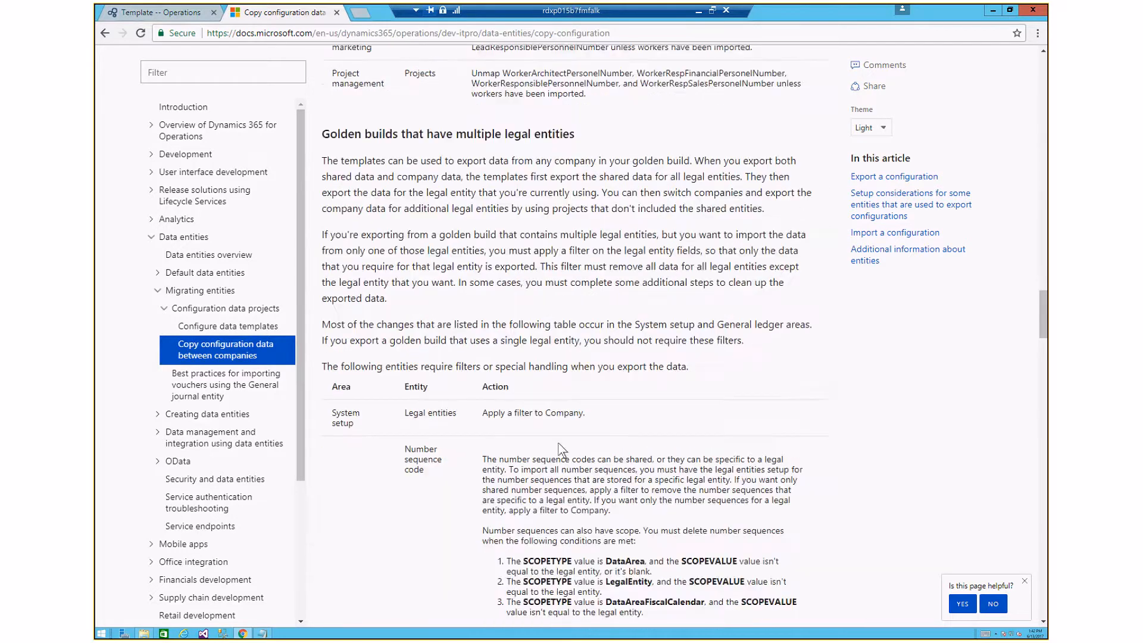
scroll(563, 451, "down", 3)
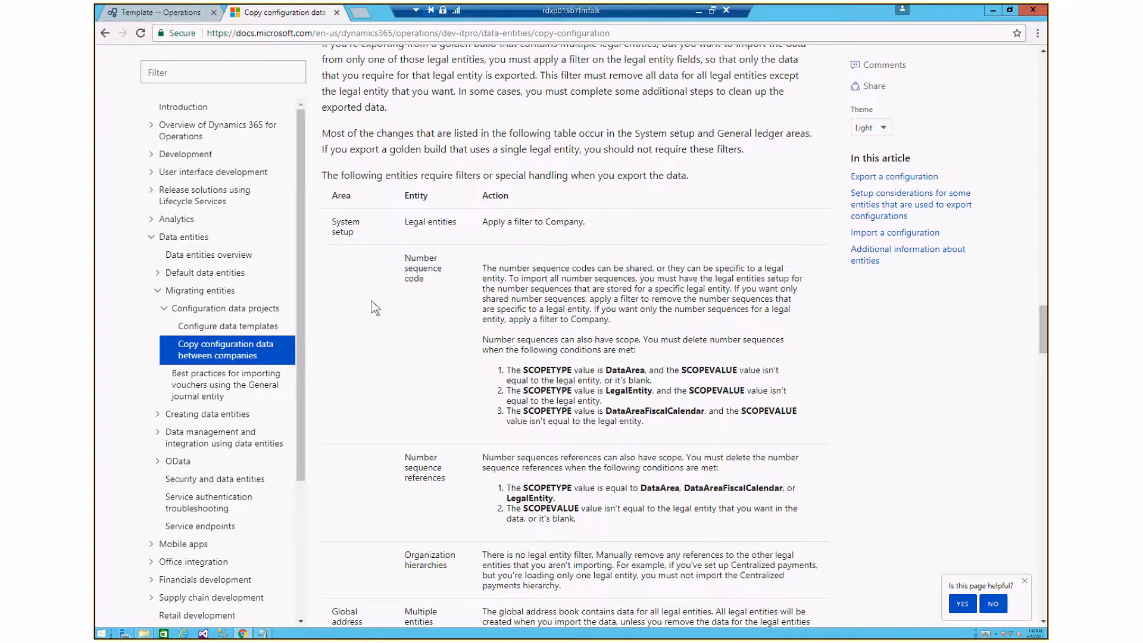
scroll(375, 308, "up", 2)
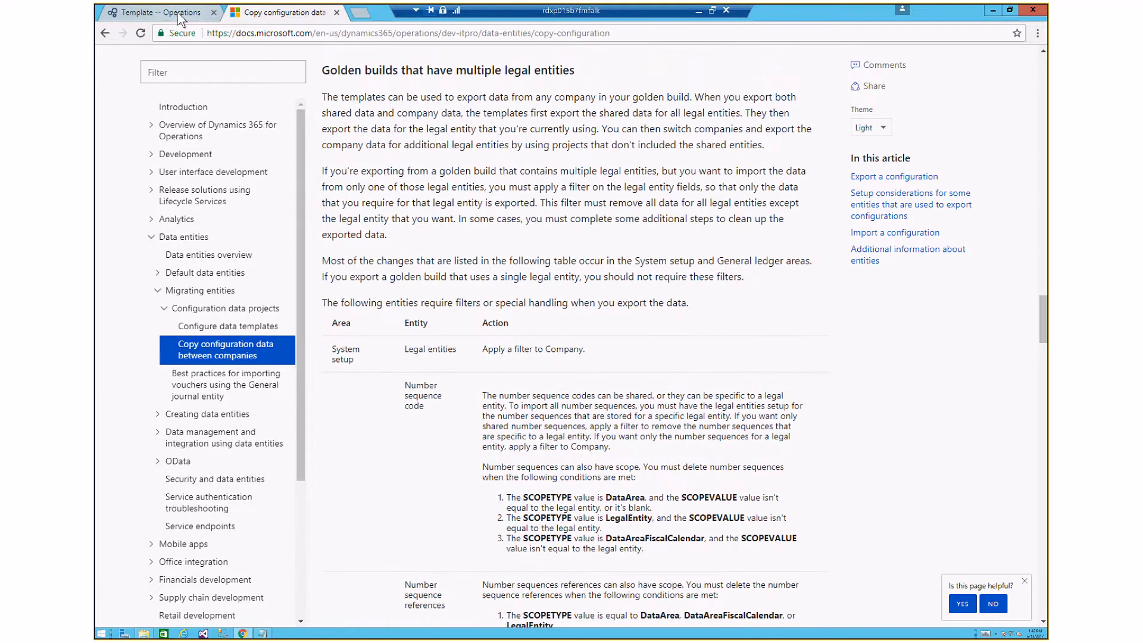
Switch back to Dynamics 365, return to the Data management workspace and start a new export data project, checking the existing projects list
left_click(181, 13)
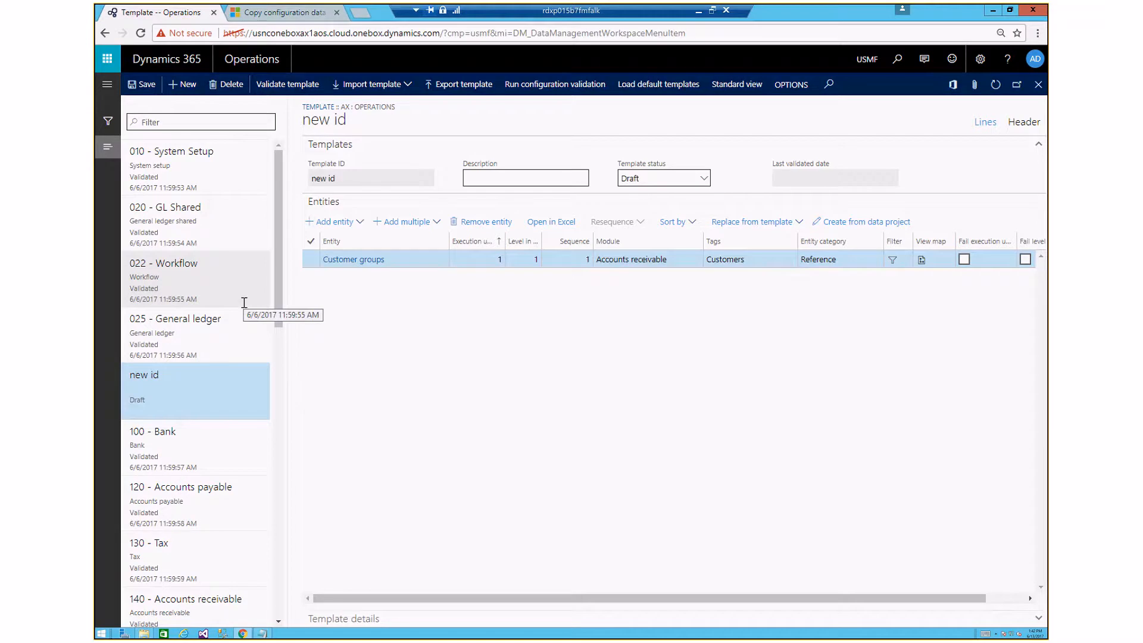
left_click(107, 92)
left_click(155, 151)
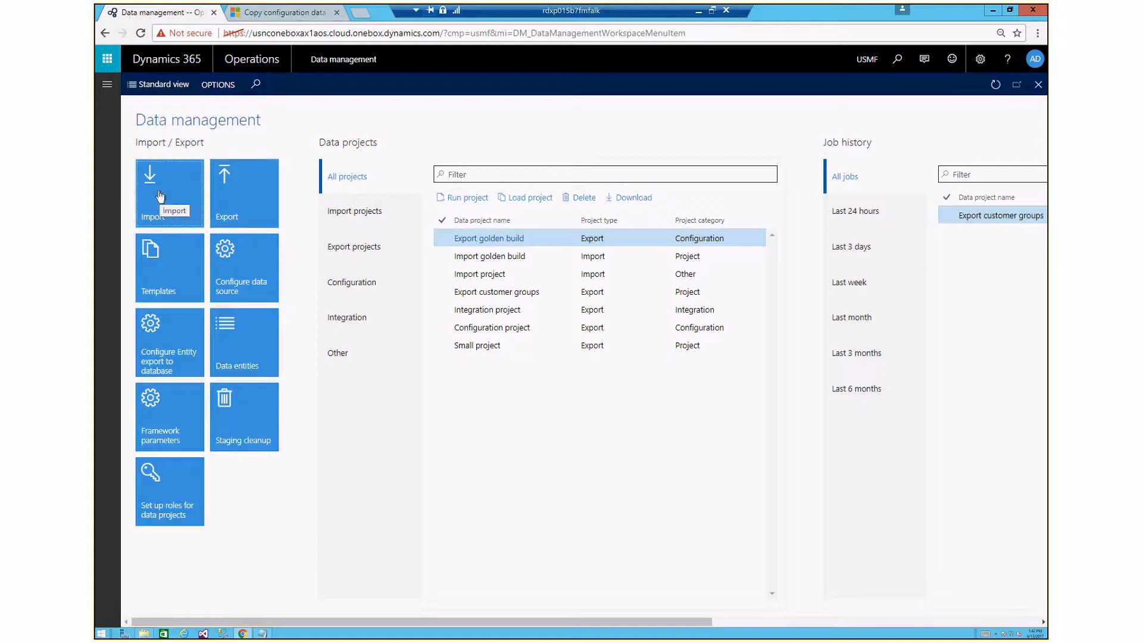
left_click(237, 200)
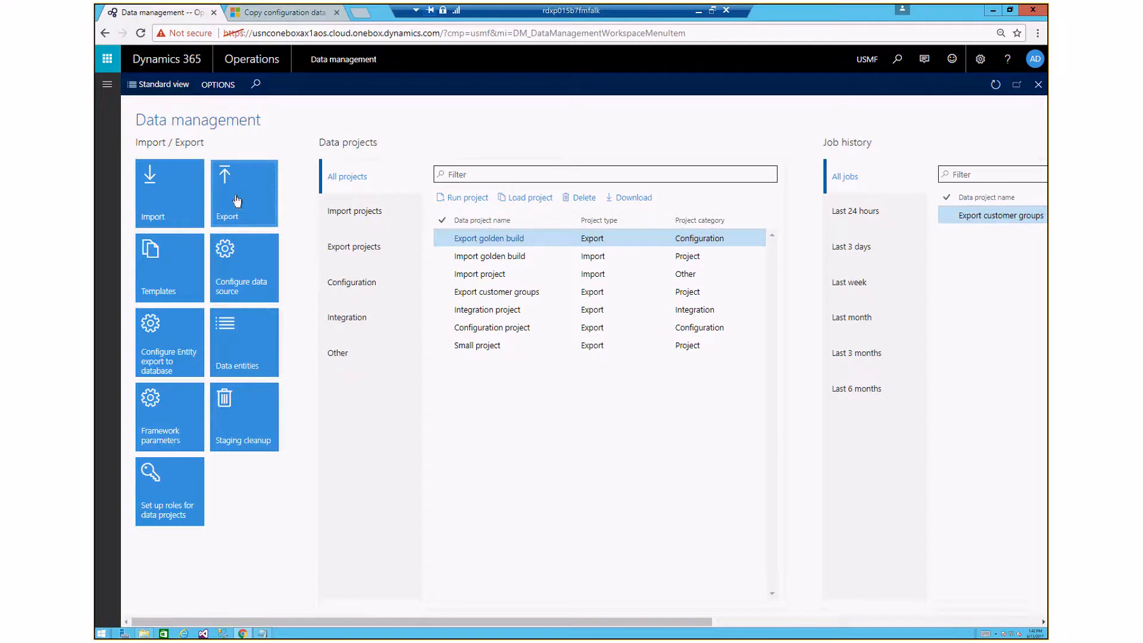
left_click(237, 201)
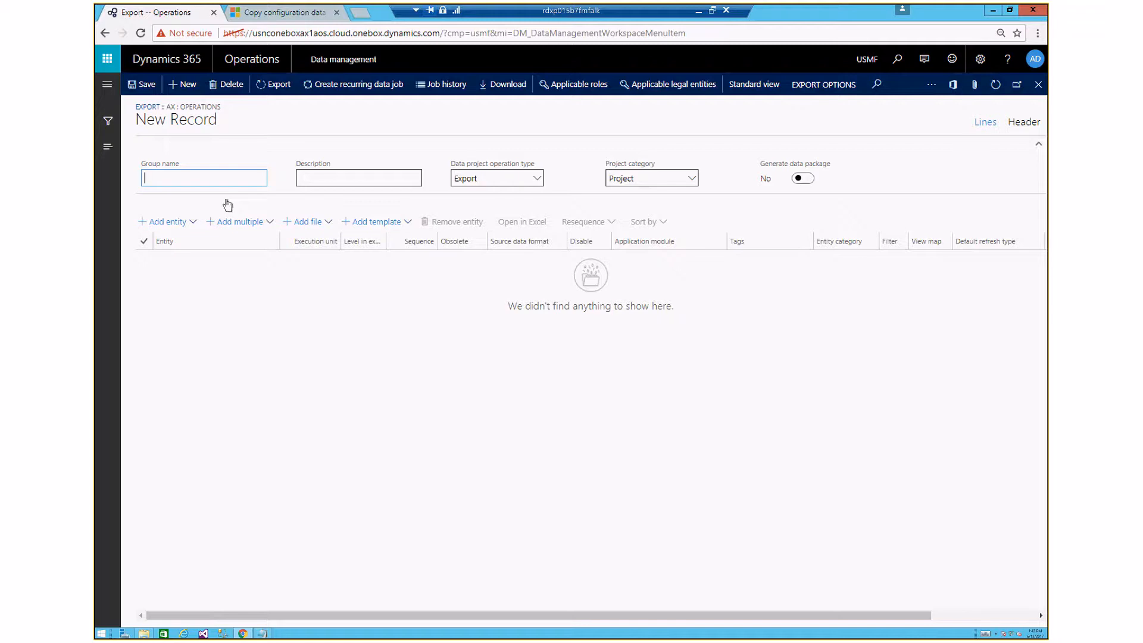
left_click(106, 153)
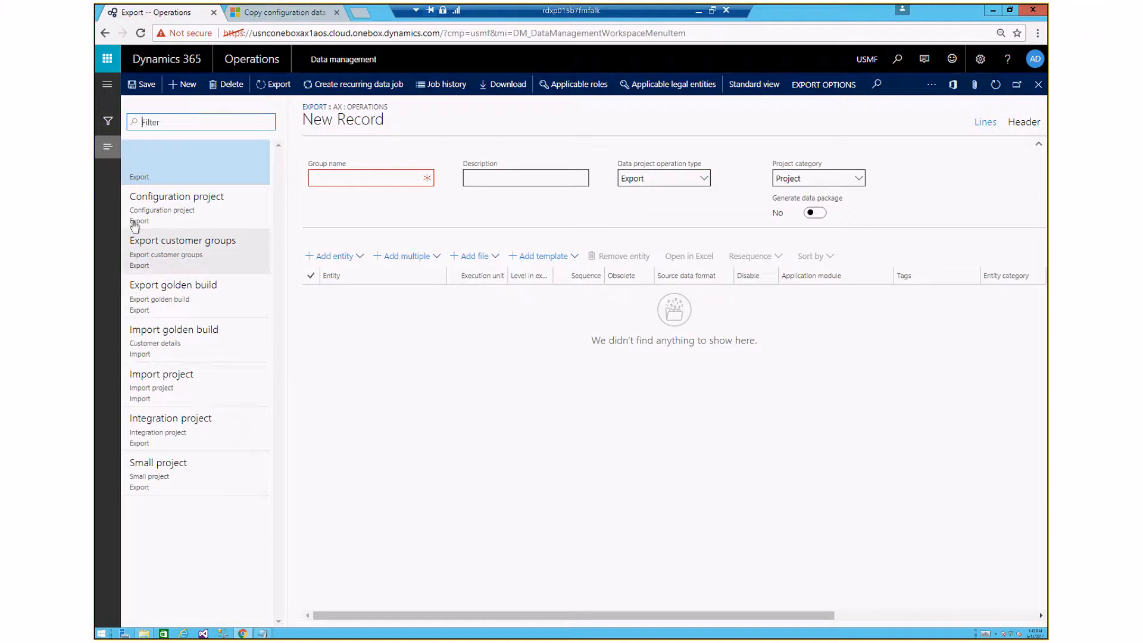
left_click(106, 149)
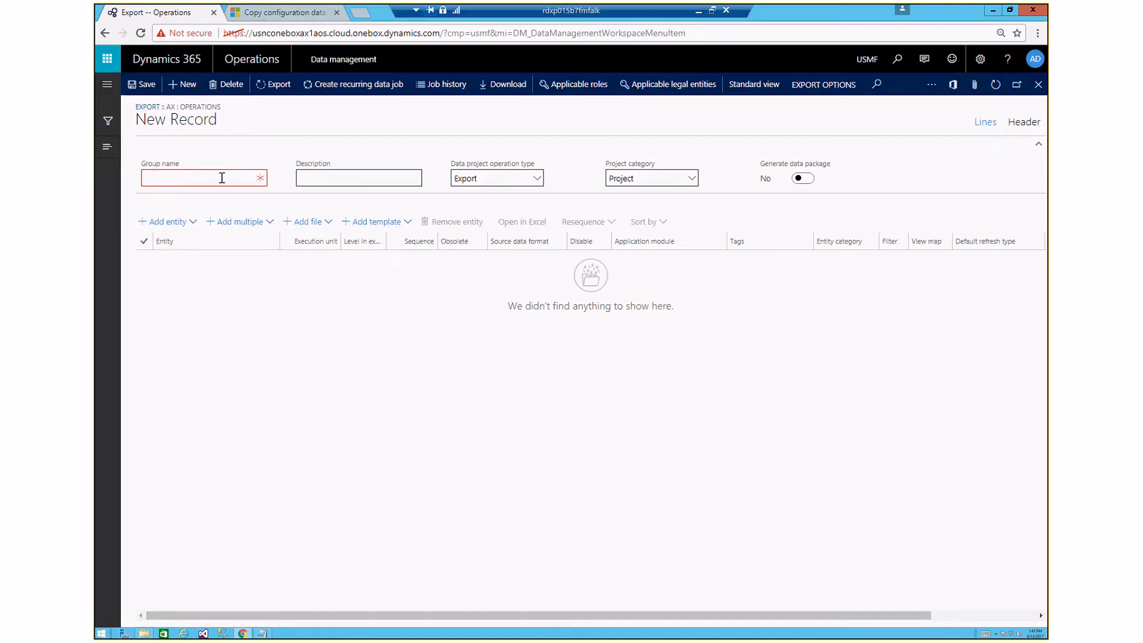
Name the export project "new project", enter "description" as its description, and check the available project categories
left_click(190, 176)
type("new po")
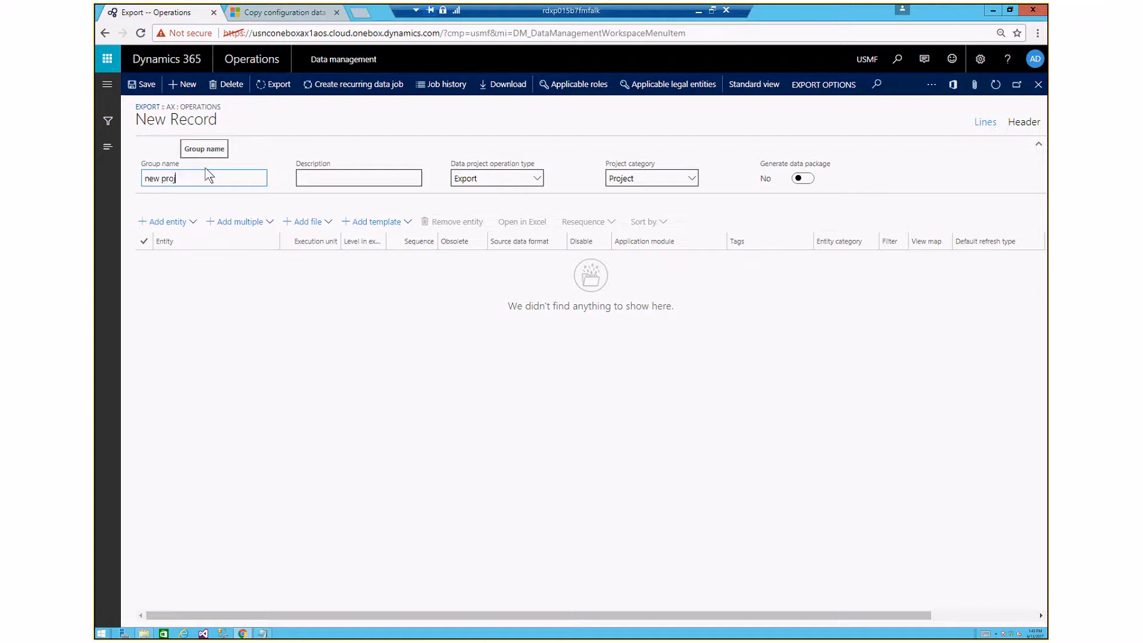
key("Tab")
type("d")
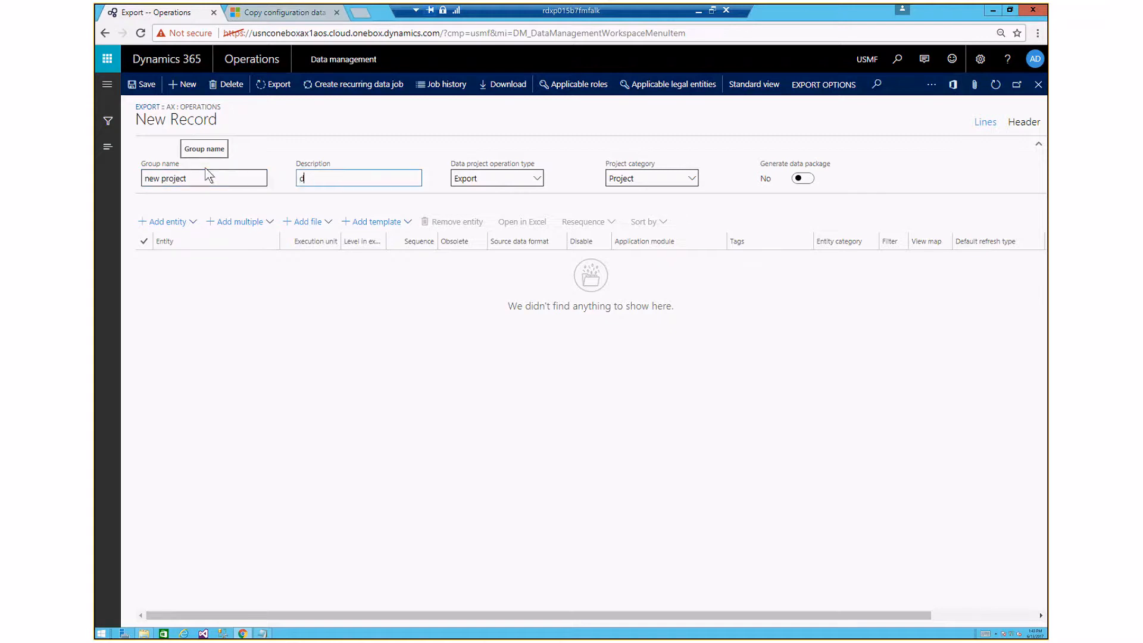
type("escription")
left_click(693, 179)
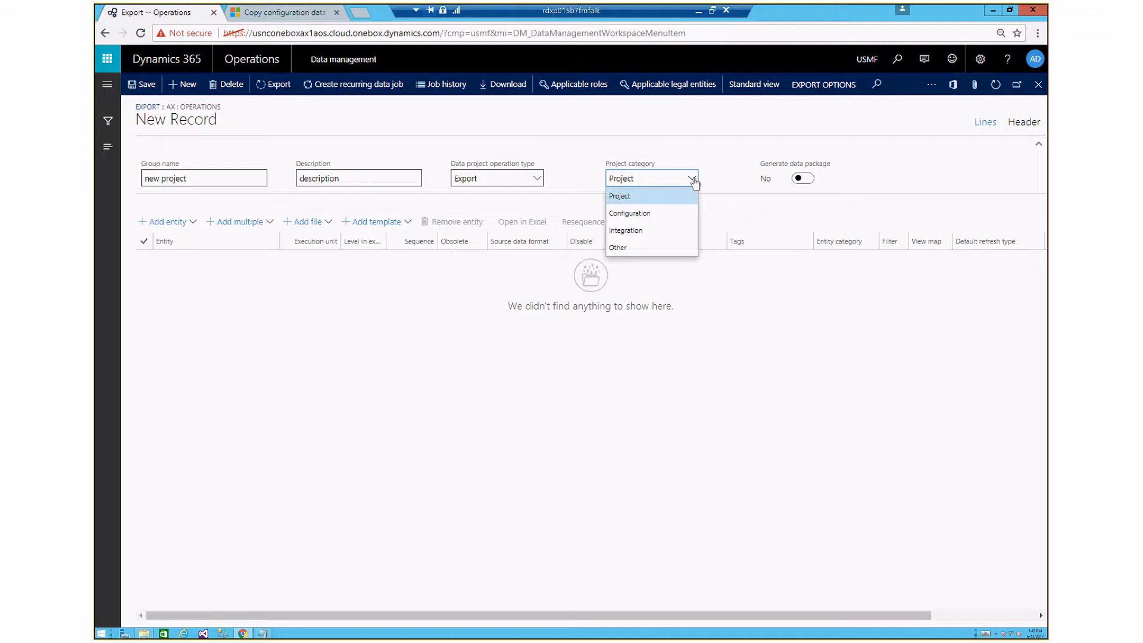
left_click(454, 328)
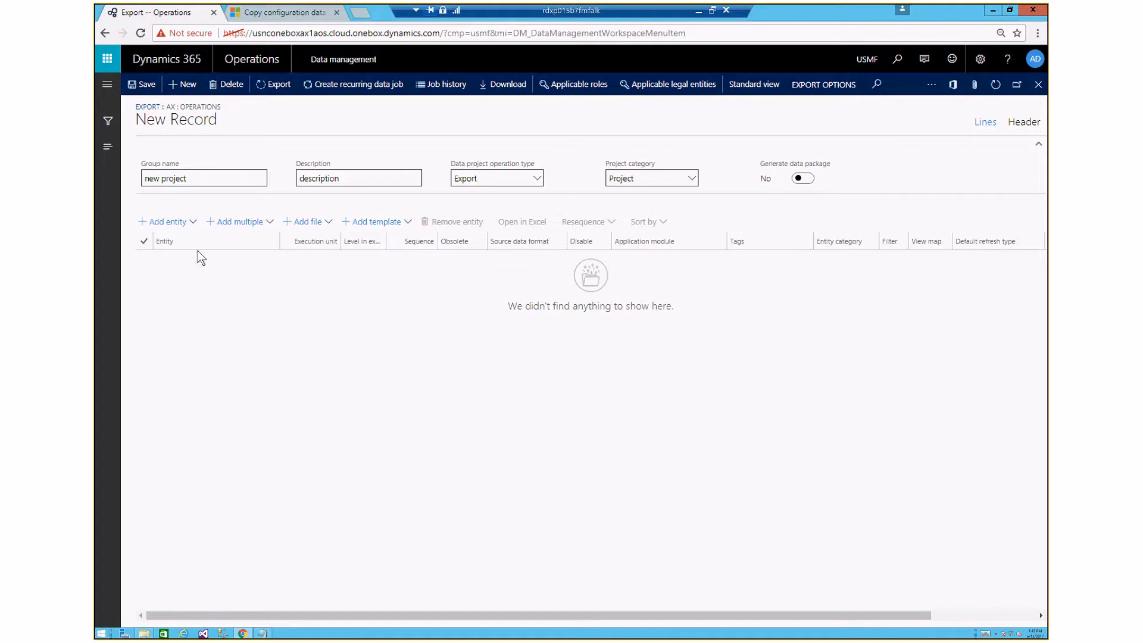
Add the Customer groups entity to the export project with all fields in EXCEL format
left_click(194, 219)
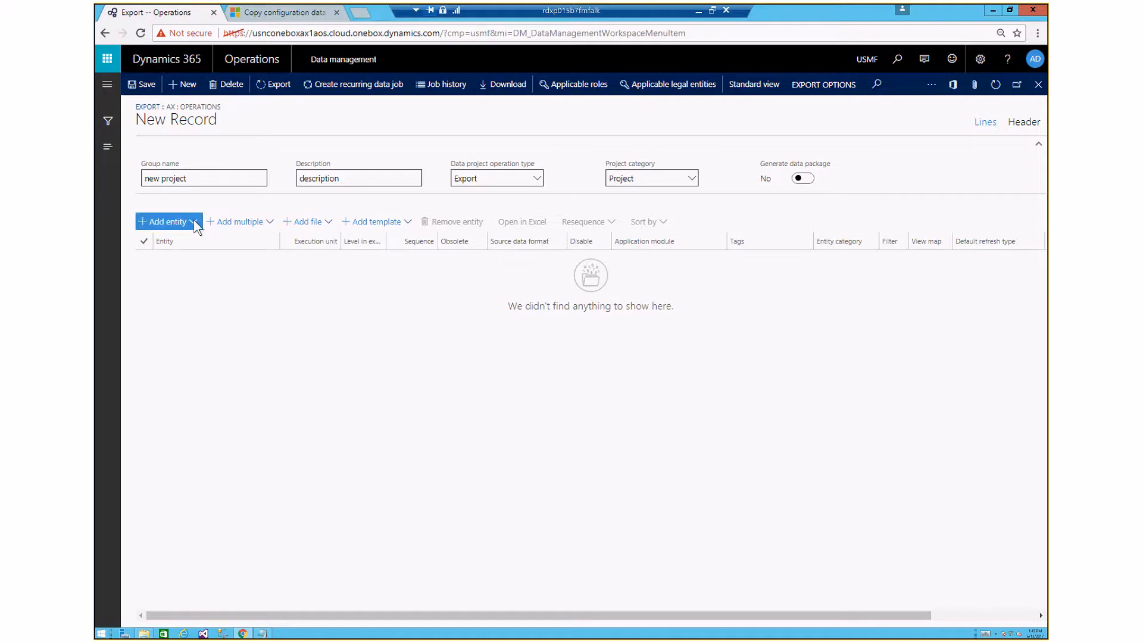
type("customer")
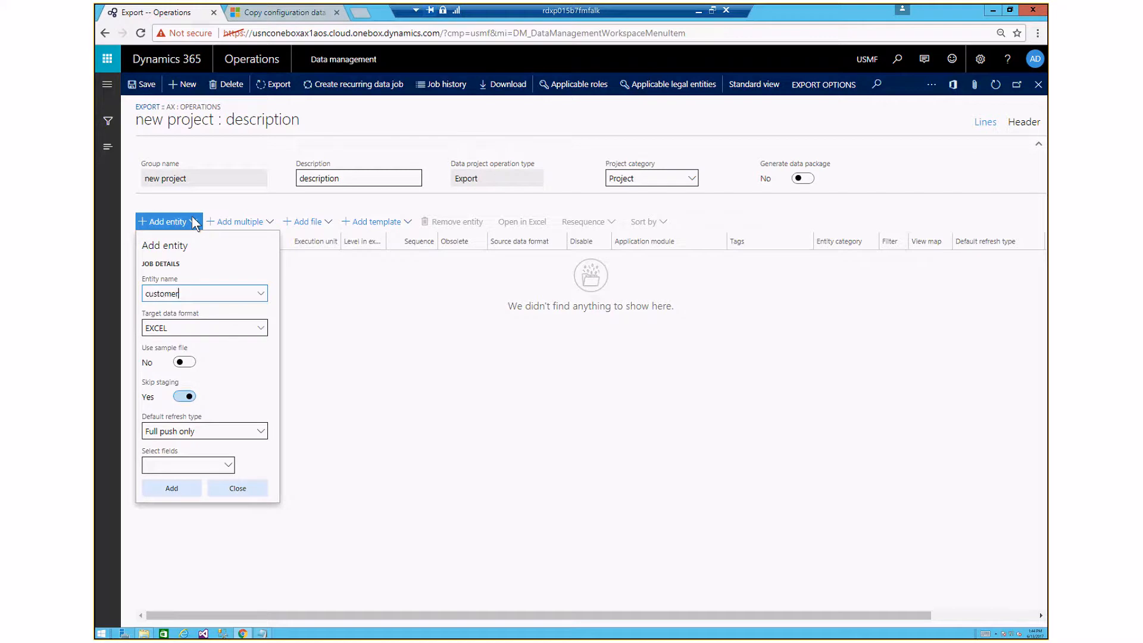
type(" gr")
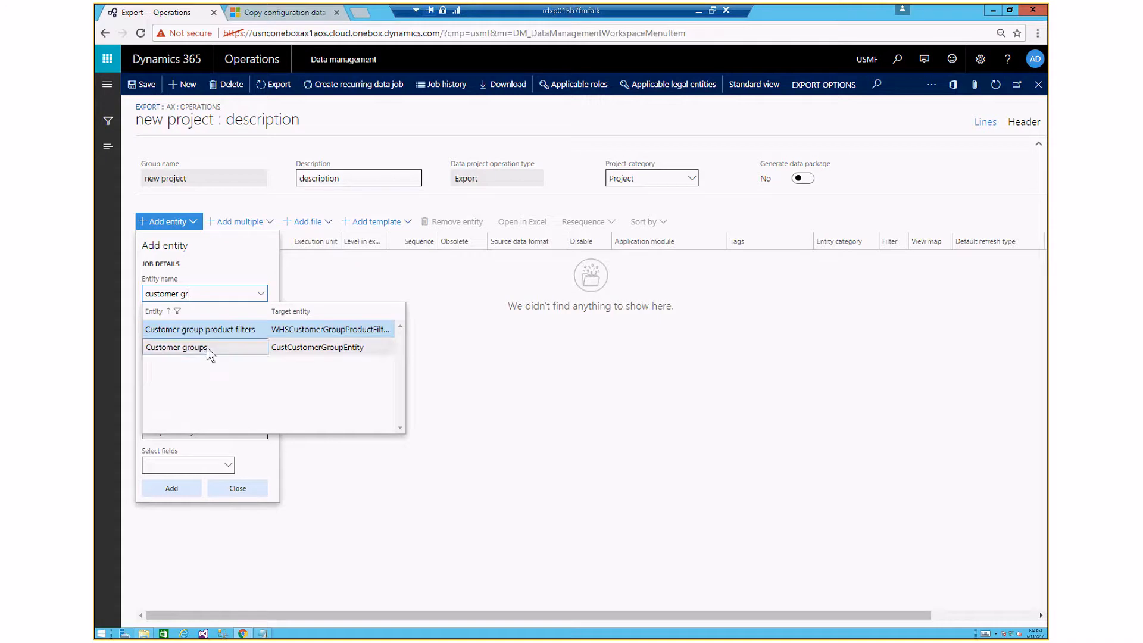
left_click(208, 354)
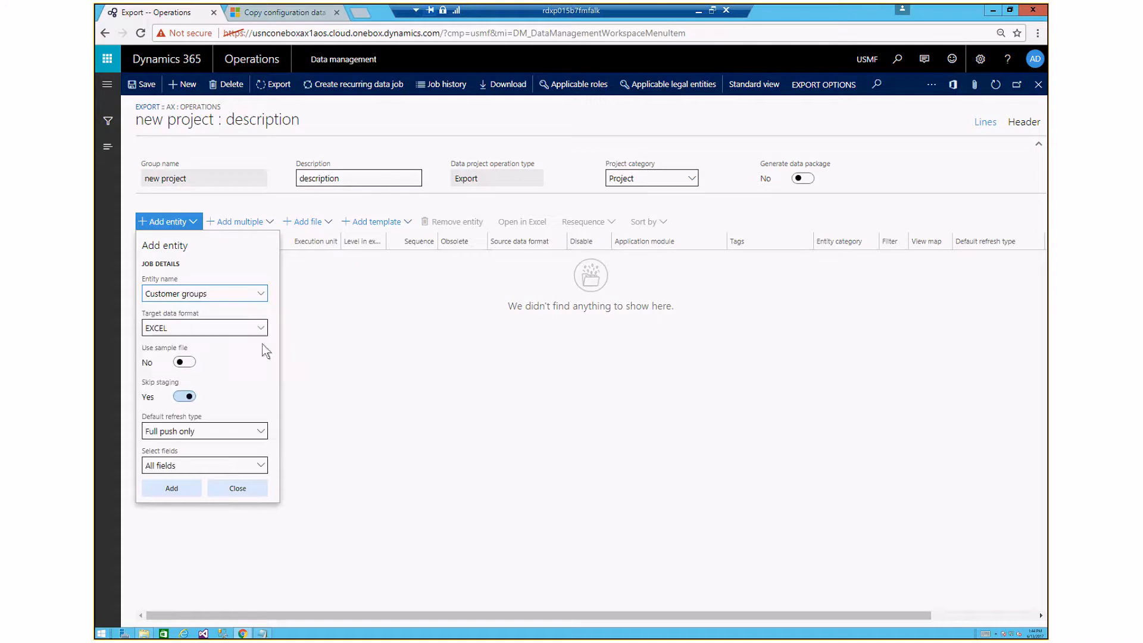
left_click(171, 495)
left_click(173, 490)
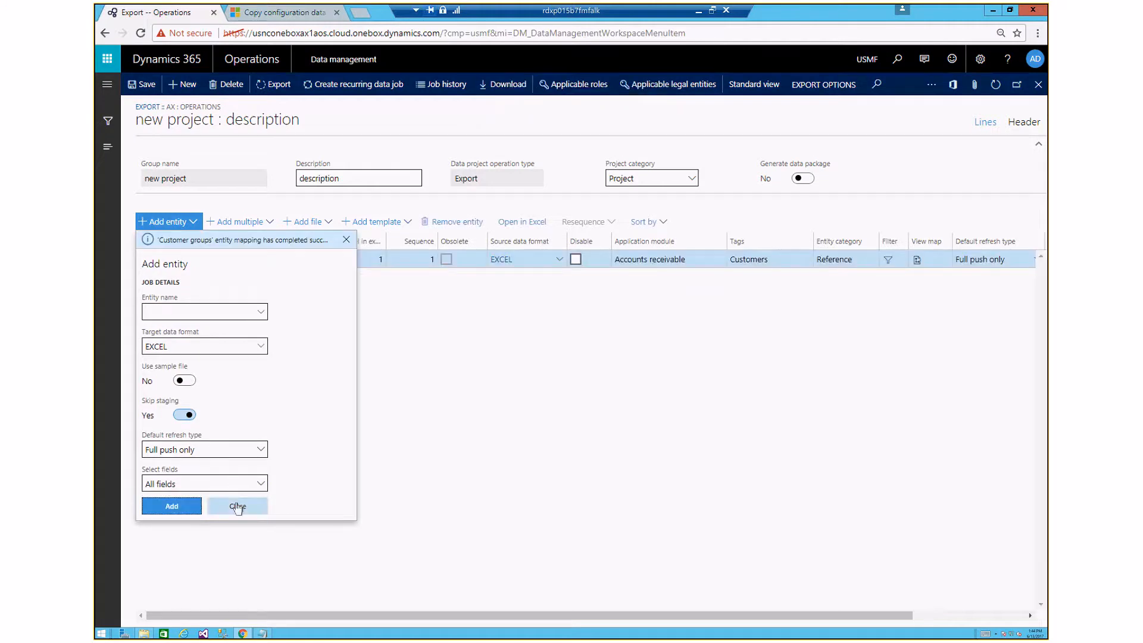
Add the Customer reasons entity to the project in EXCEL format and finish adding single entities
left_click(181, 314)
type("customer")
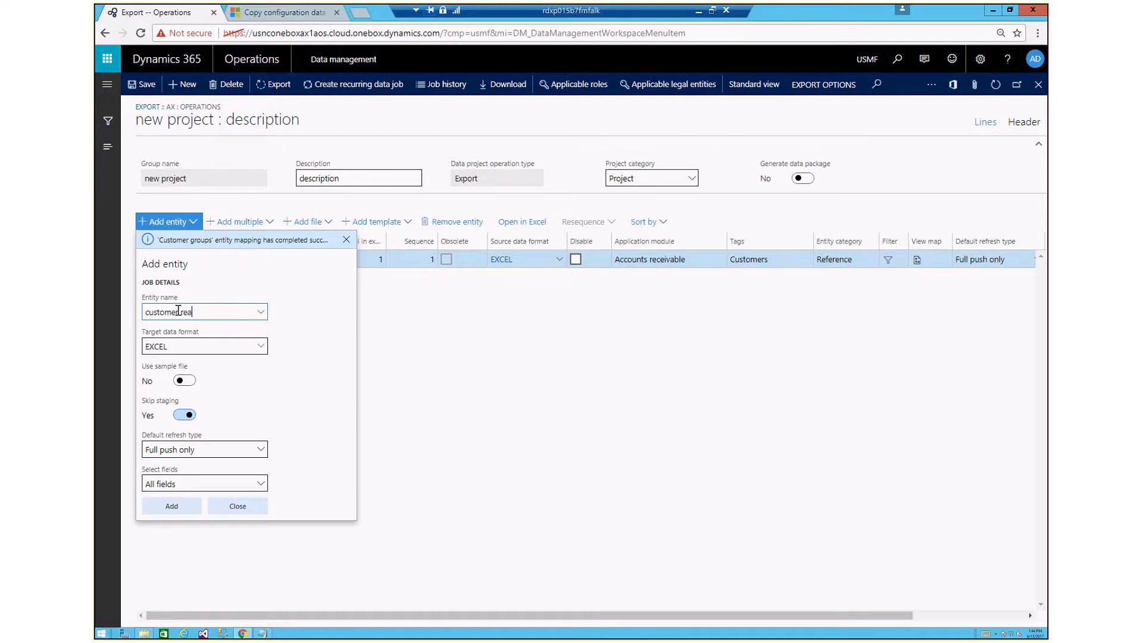
type(" rea")
left_click(198, 350)
left_click(178, 506)
left_click(241, 506)
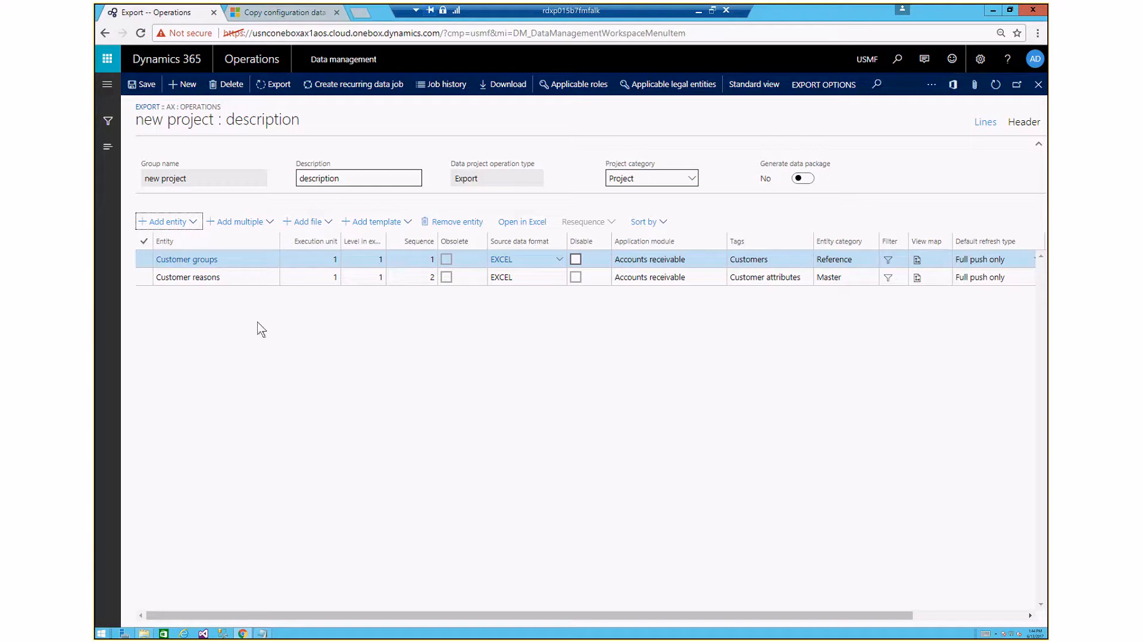
Add multiple entities at once by filtering on "reason" in the Accounts receivable module and selecting all matching entities
left_click(267, 225)
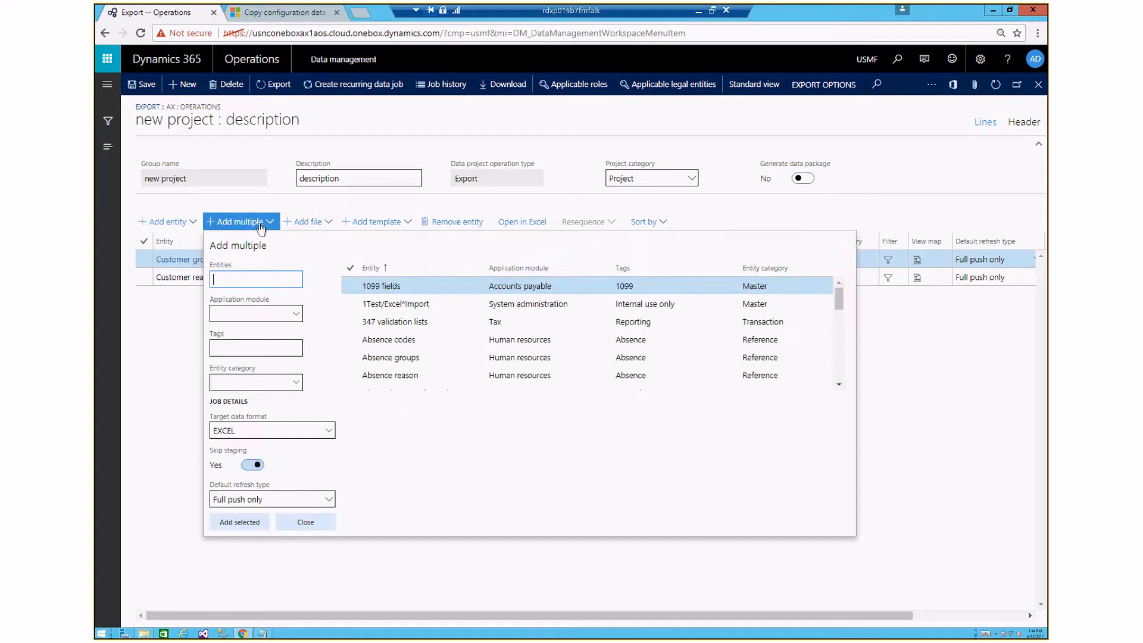
type("reason")
key("Tab")
type("acc")
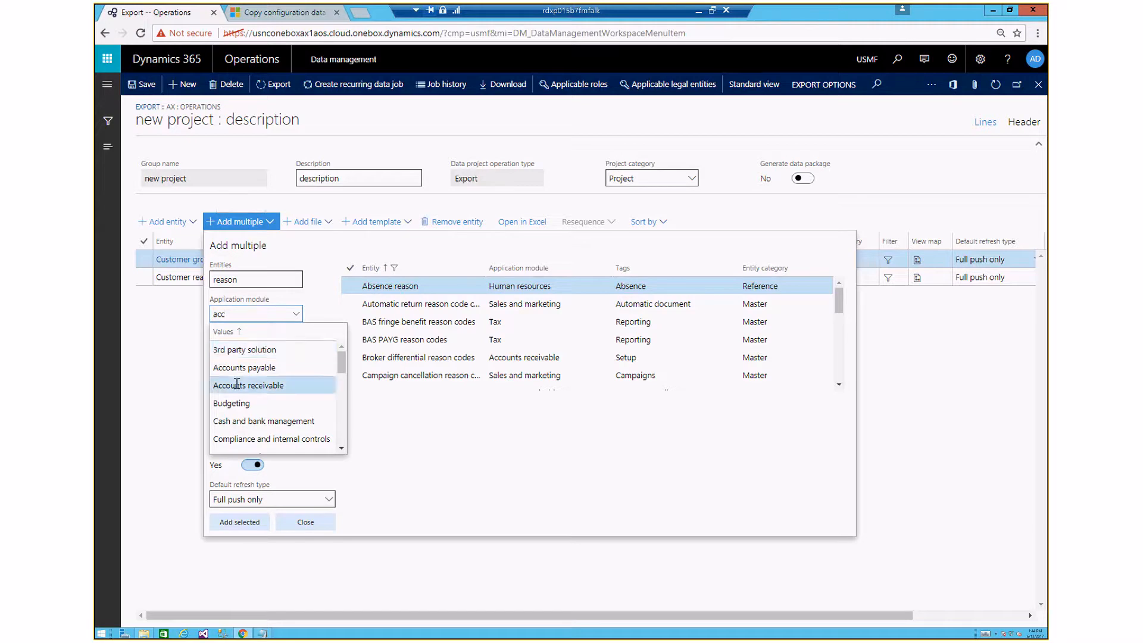
left_click(237, 384)
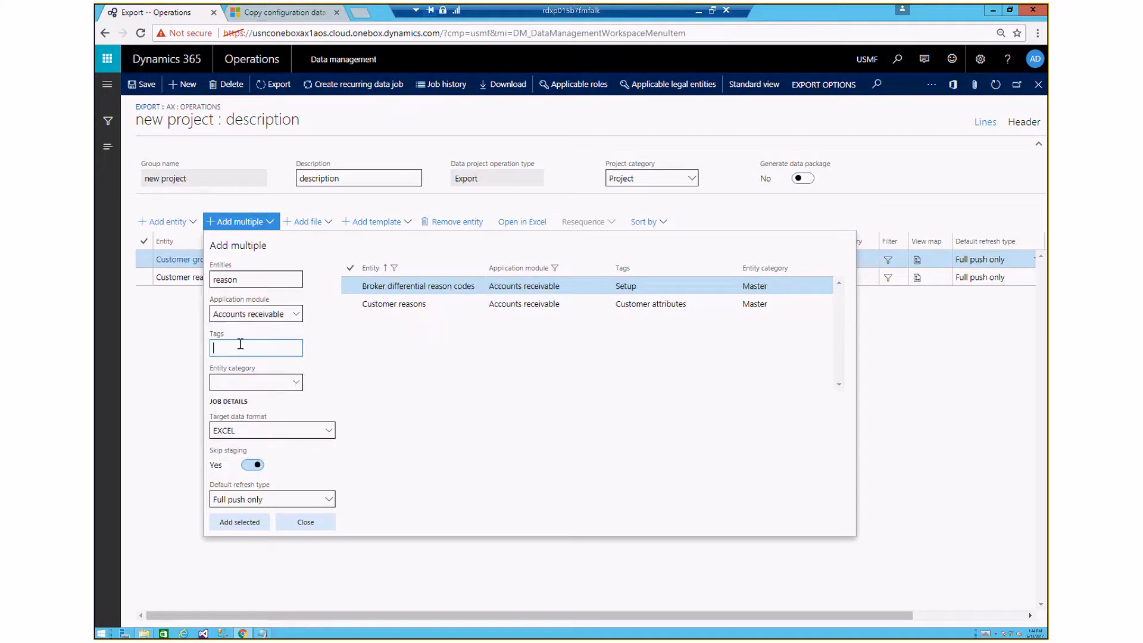
left_click(350, 268)
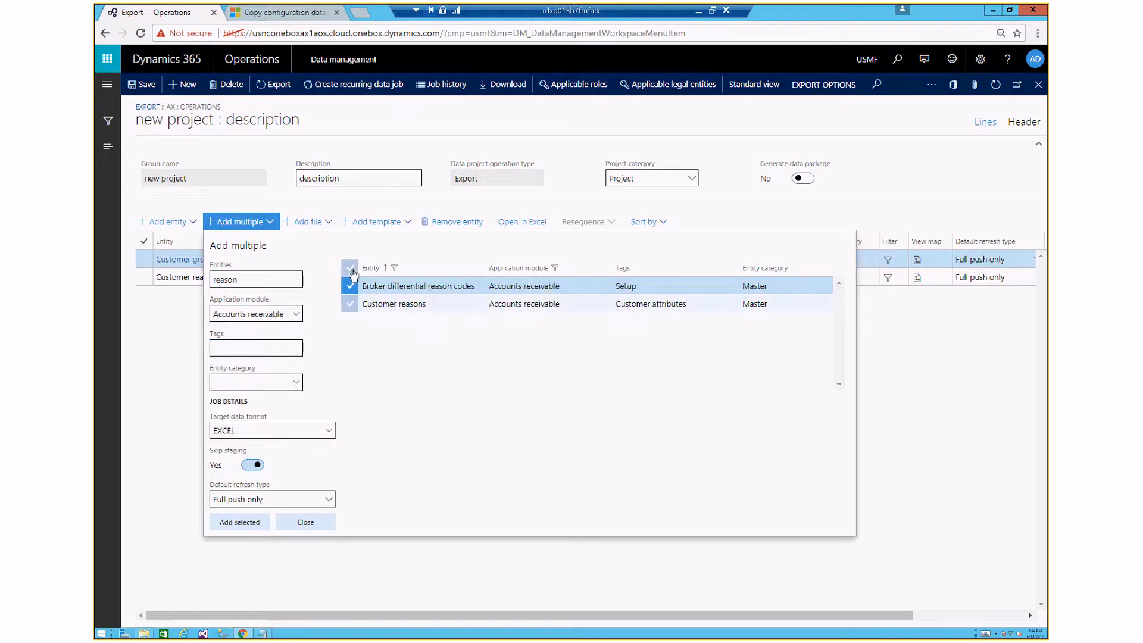
left_click(249, 527)
left_click(304, 523)
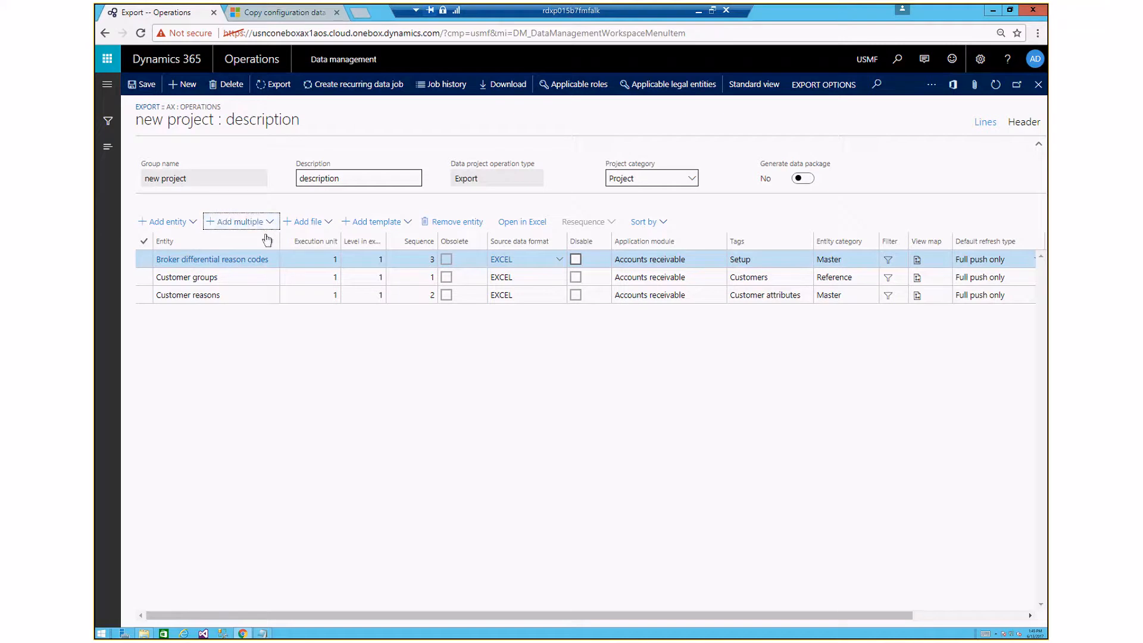
Upload Customer groups.xlsx as a sample file, overwriting the existing Customer groups file and generating the mapping from scratch
left_click(331, 224)
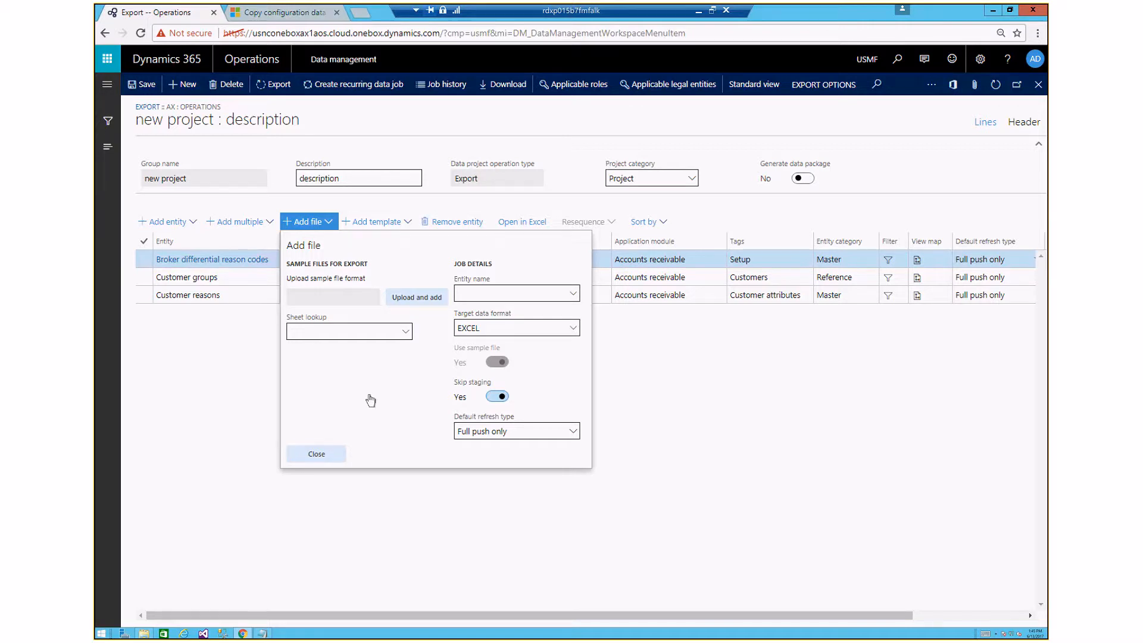
left_click(417, 305)
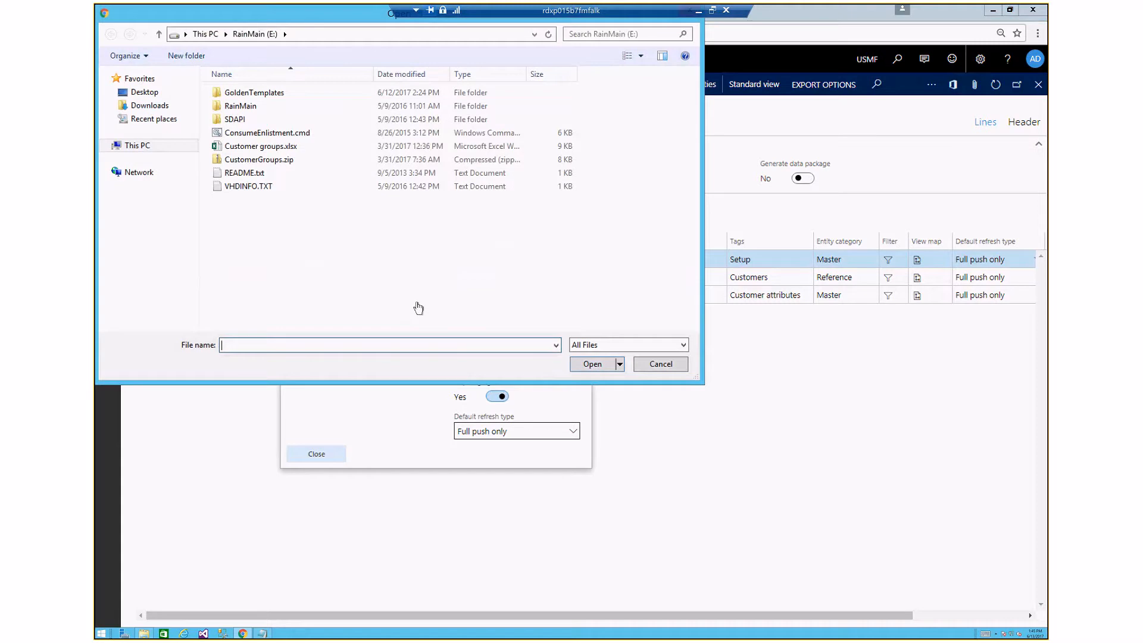
left_click(253, 151)
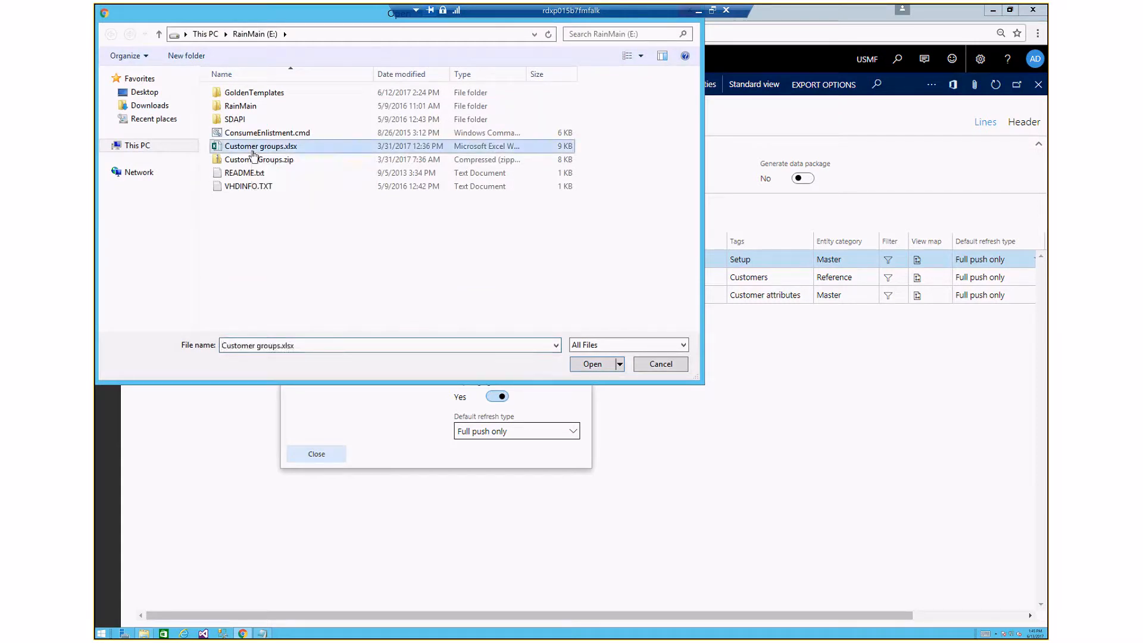
left_click(593, 364)
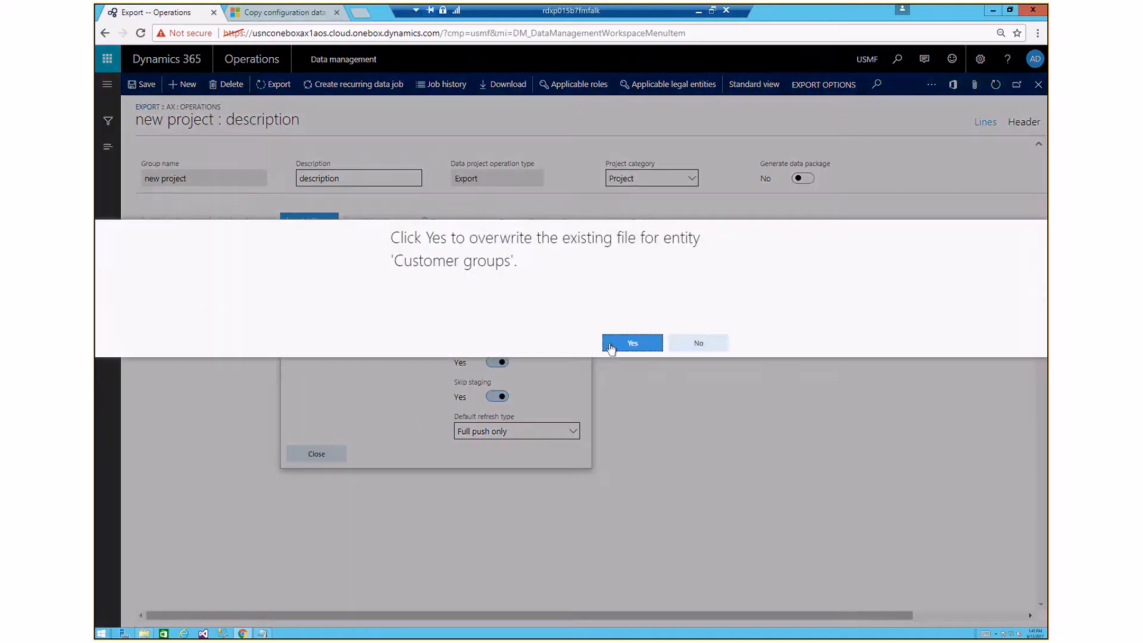
left_click(611, 348)
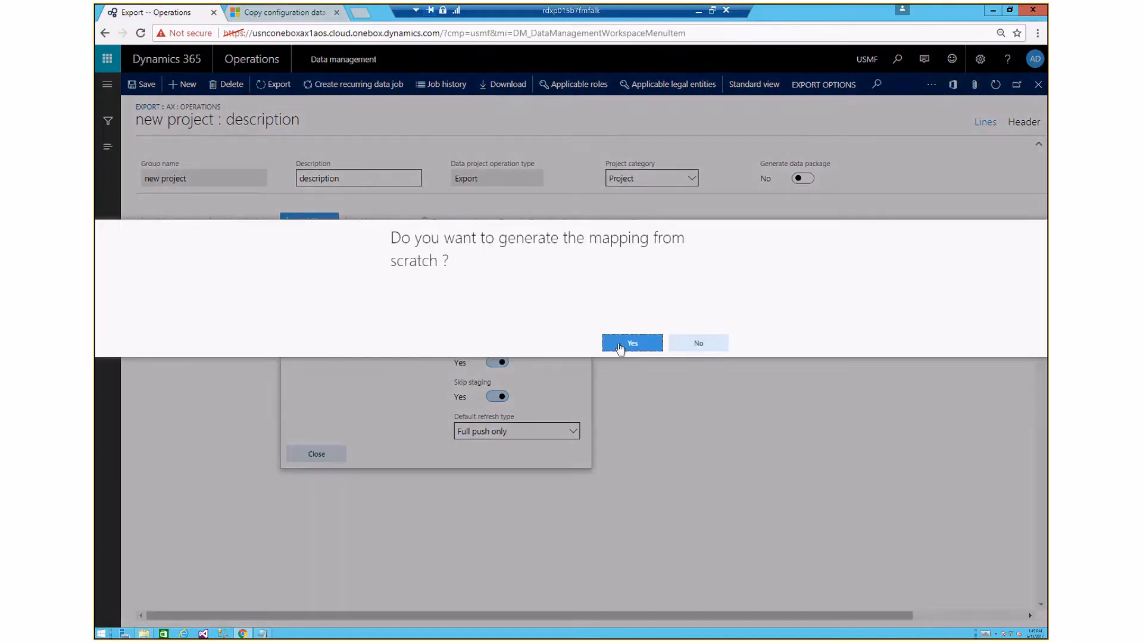
left_click(619, 348)
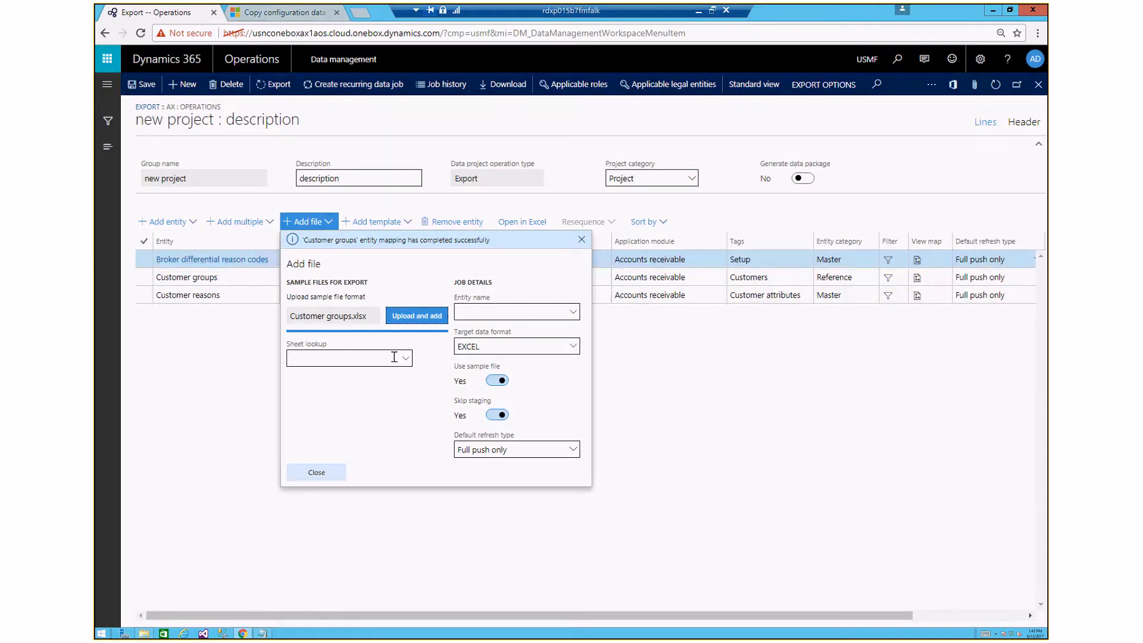
left_click(417, 316)
left_click(255, 160)
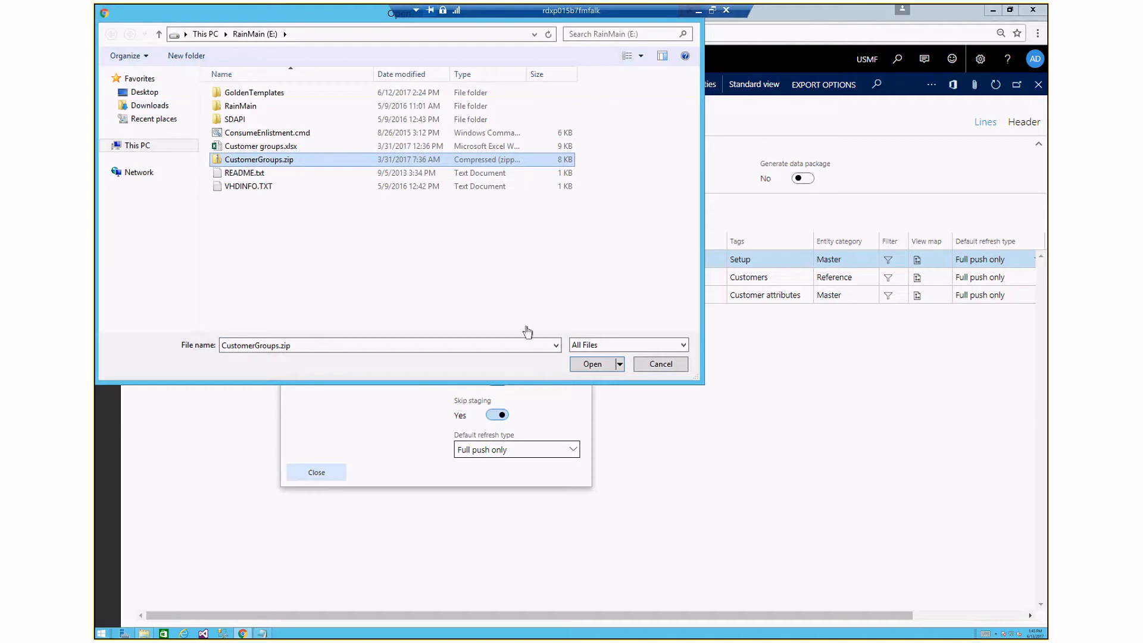
left_click(653, 370)
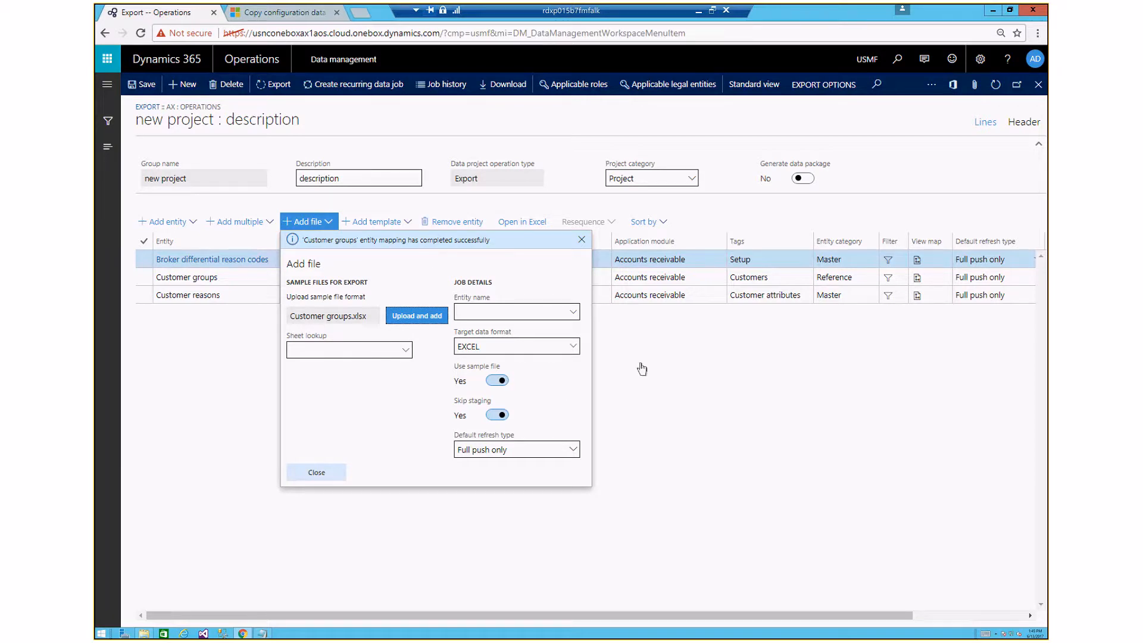
Merge the 100 - Bank template into the project in EXCEL format and sort the entities by unit, level and sequence
left_click(395, 223)
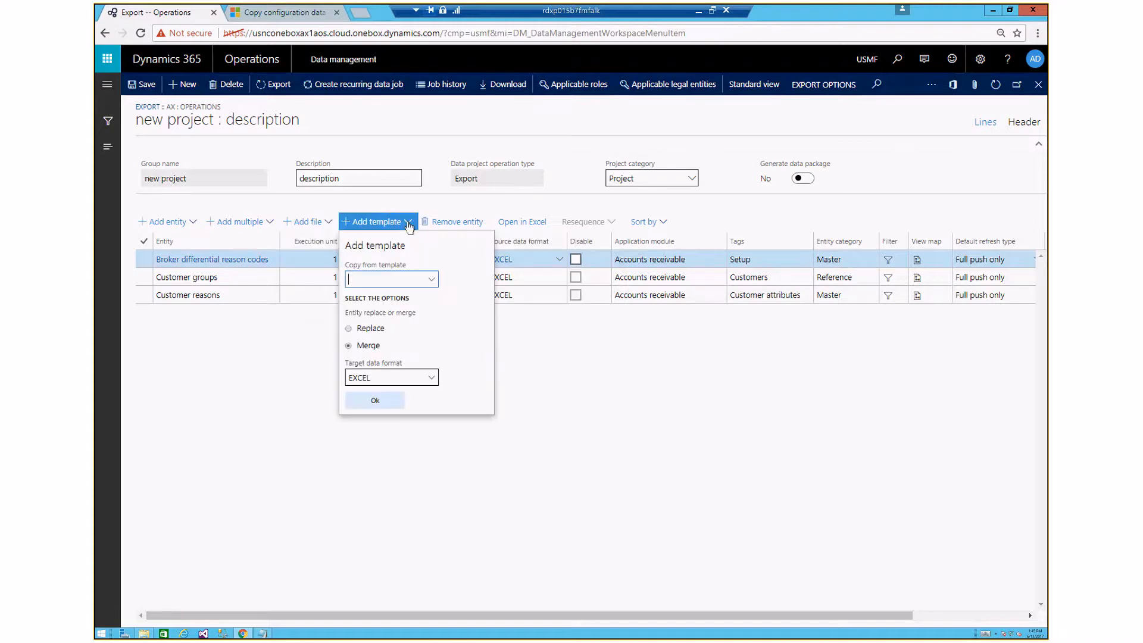
left_click(432, 282)
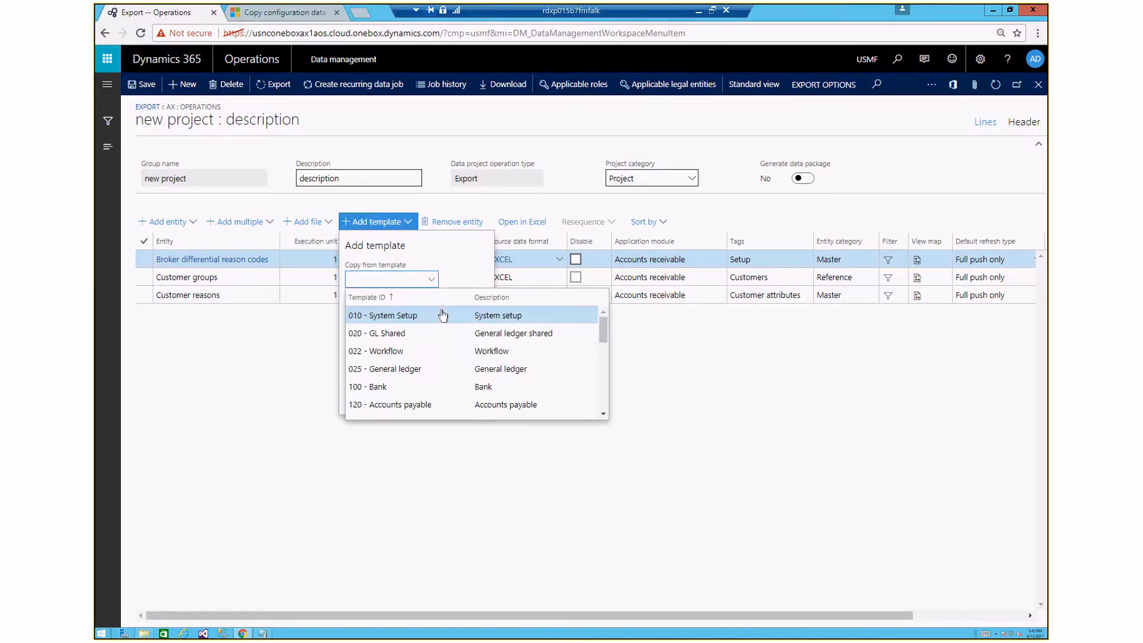
left_click(389, 388)
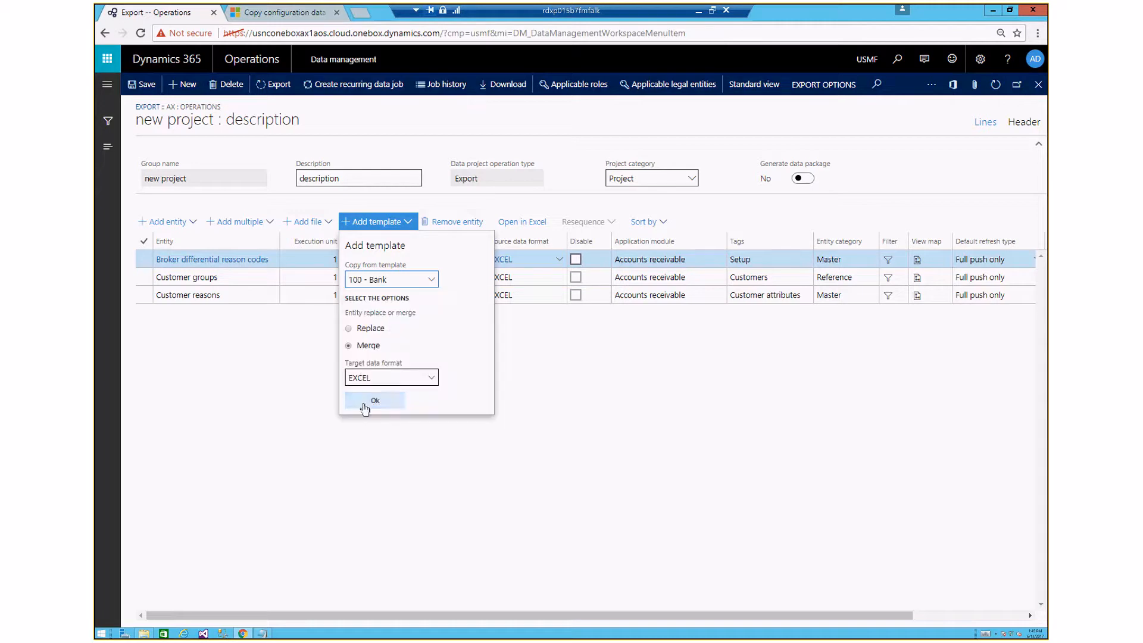
left_click(378, 408)
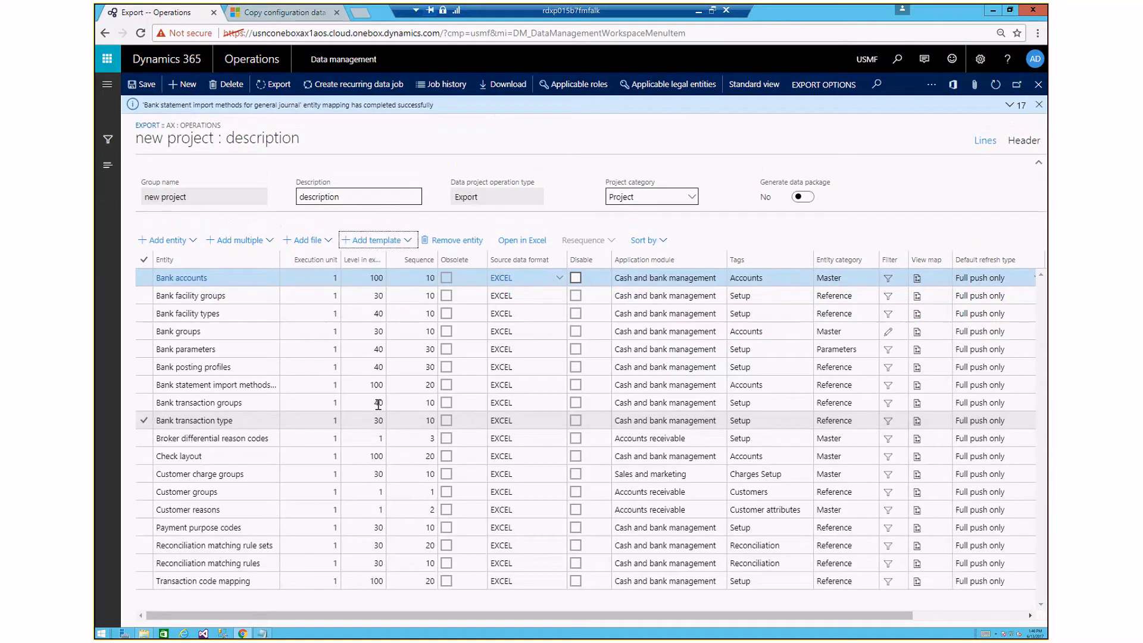
left_click(631, 246)
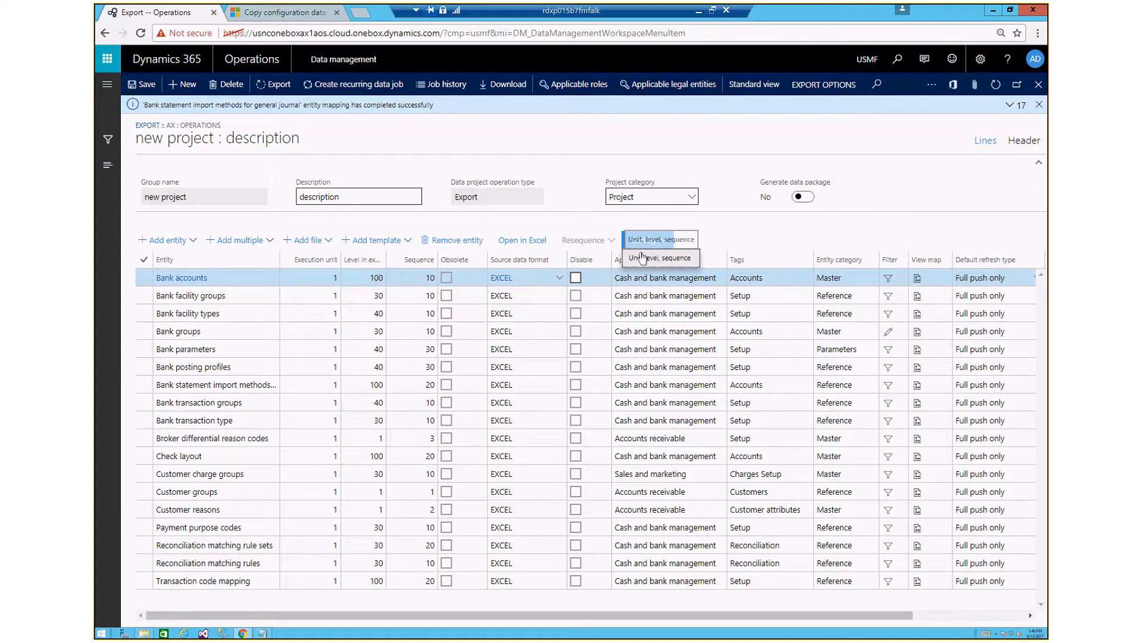
left_click(642, 258)
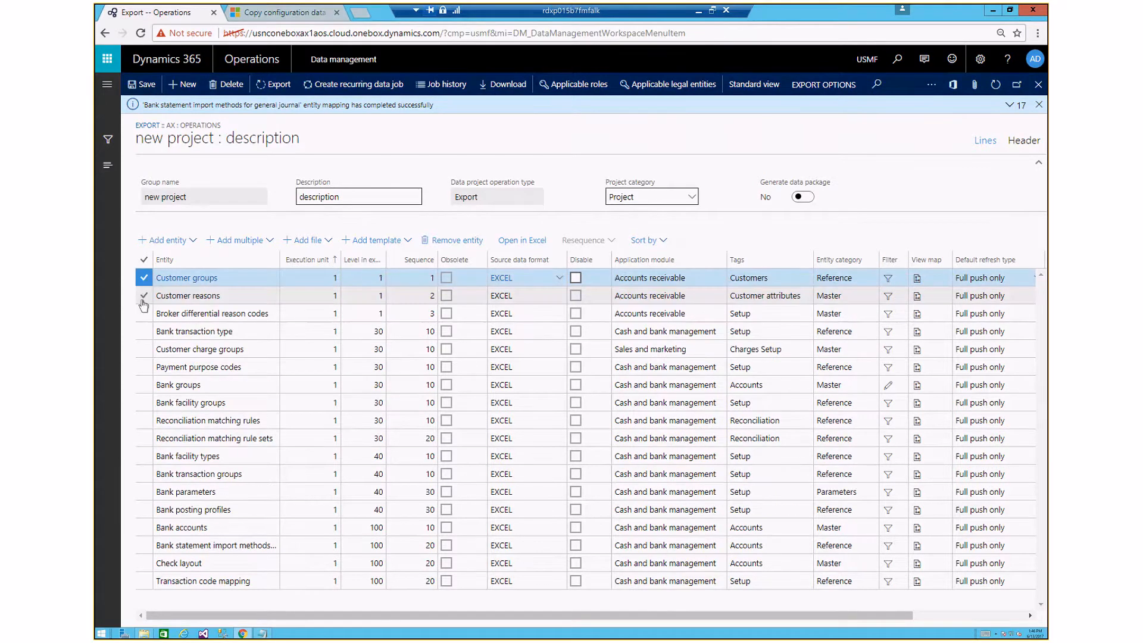
Resequence the Customer groups, Customer reasons and Broker differential reason codes entities by level and sequence, starting at level 30 and sequence 5
left_click(143, 312)
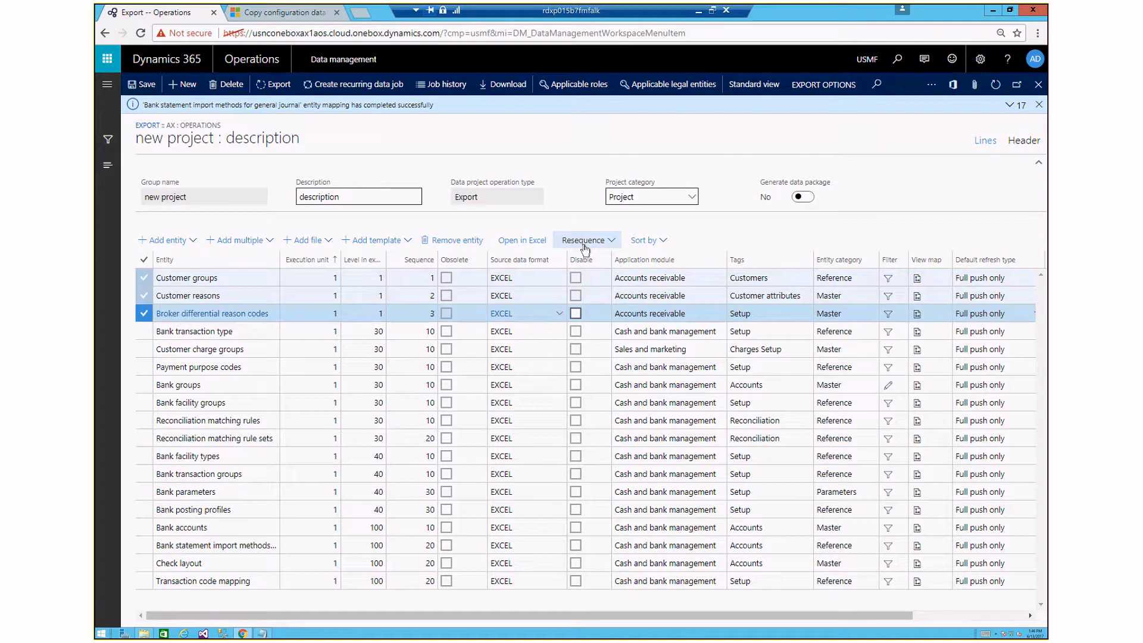
left_click(584, 241)
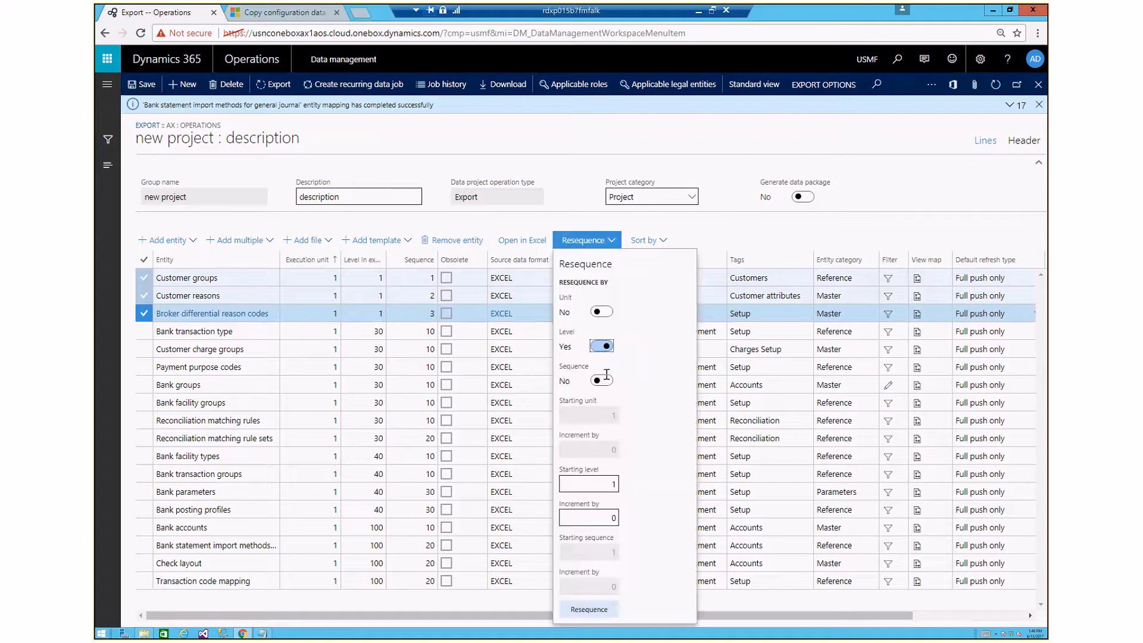
left_click(604, 377)
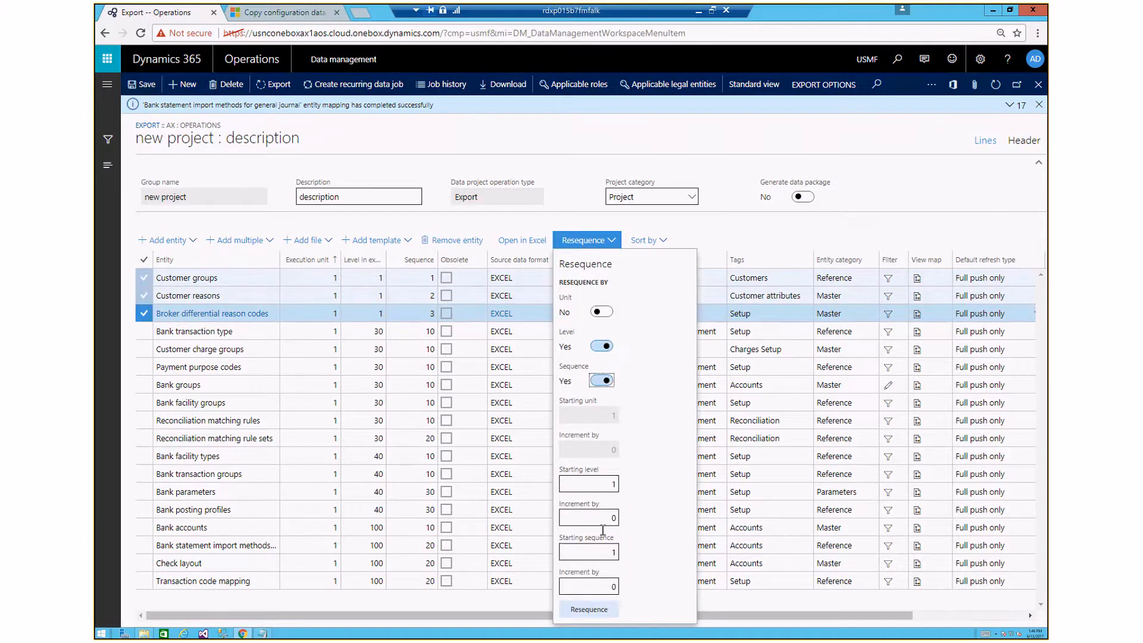
left_click(603, 484)
type("30")
key("Tab")
key("Tab")
type("5")
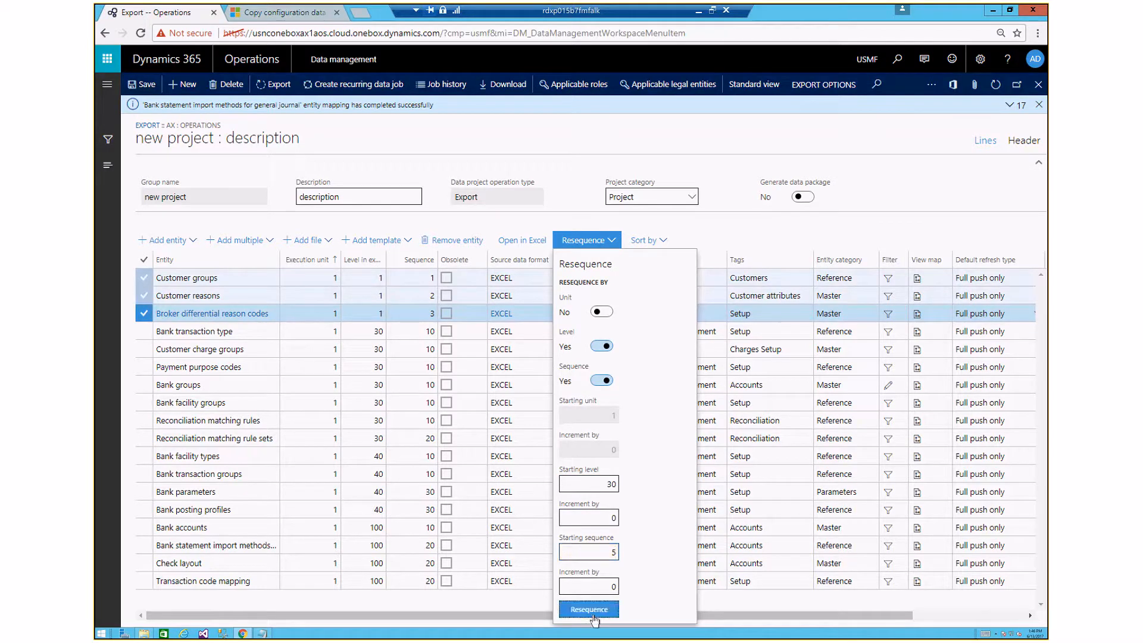
left_click(593, 617)
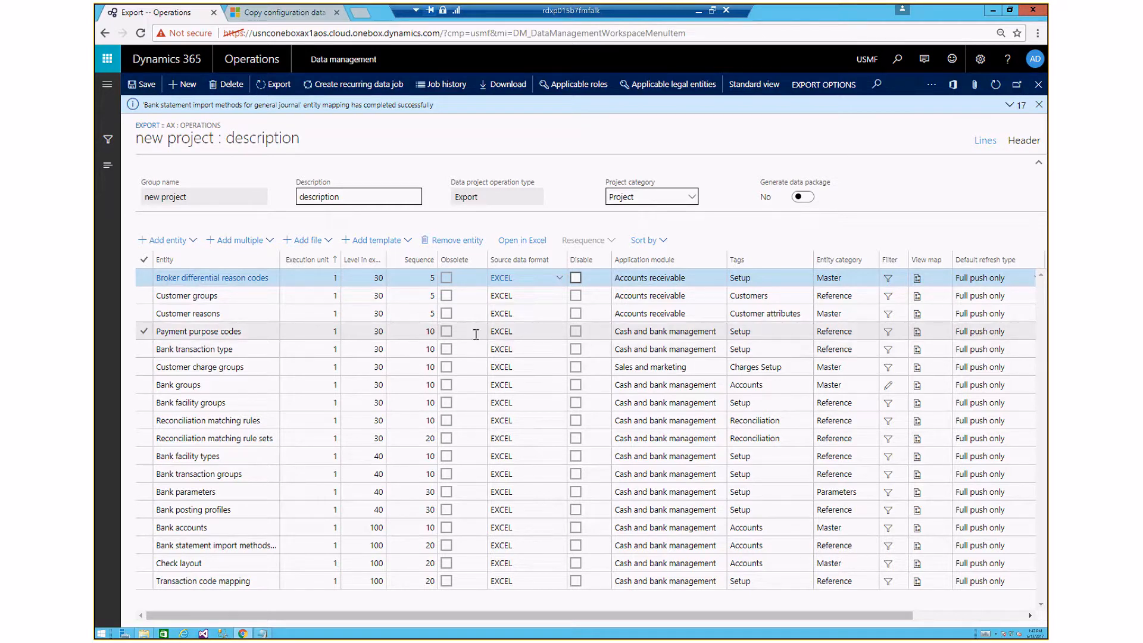
View the available source data formats for the Broker differential reason codes entity
left_click(559, 277)
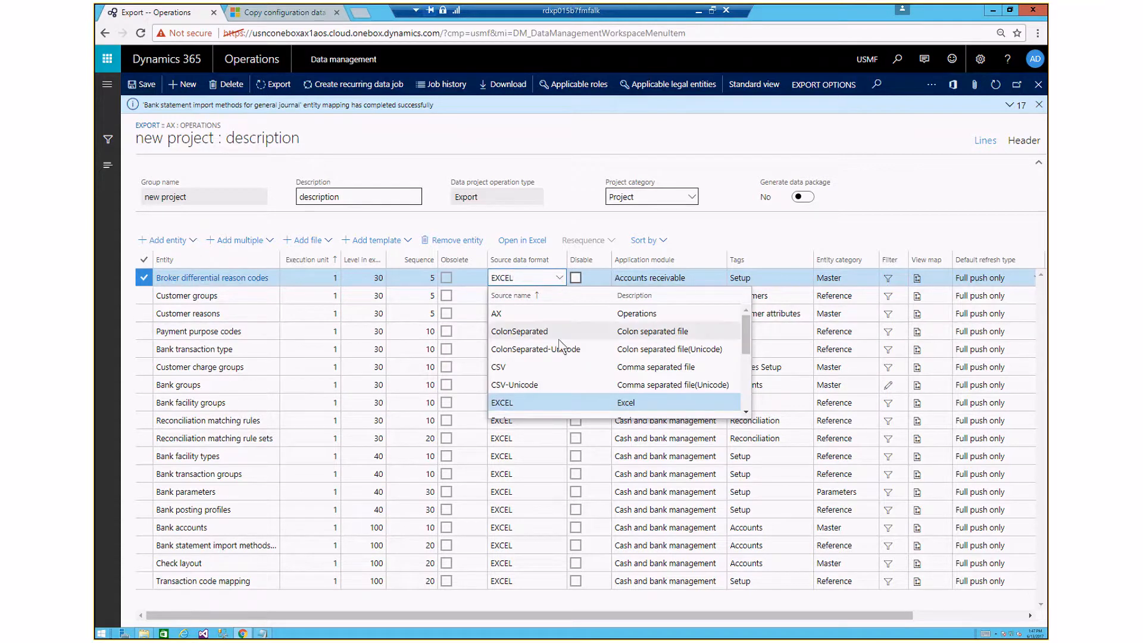
scroll(558, 342, "down", 1)
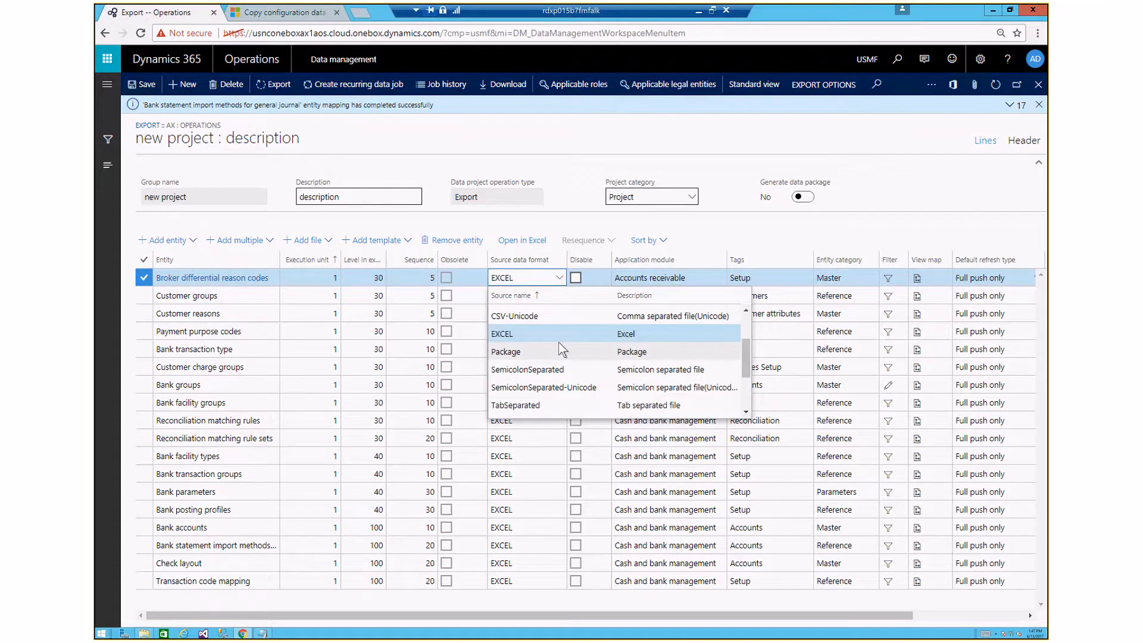
left_click(556, 216)
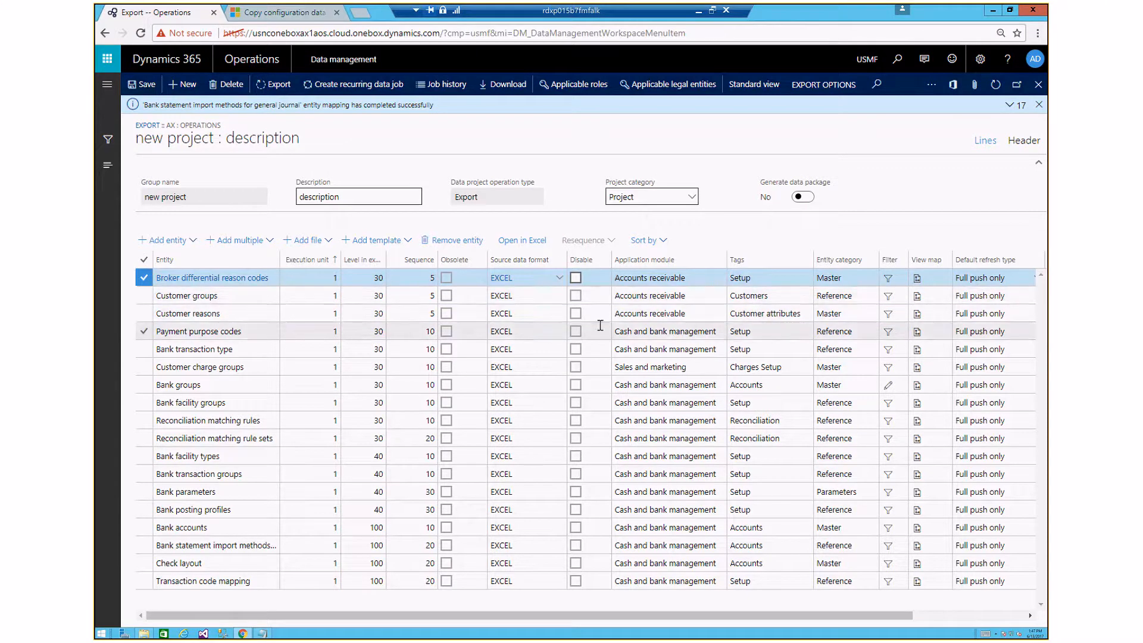
Disable the Broker differential reason codes, Customer groups and Customer reasons entities in the project
left_click(575, 277)
left_click(576, 296)
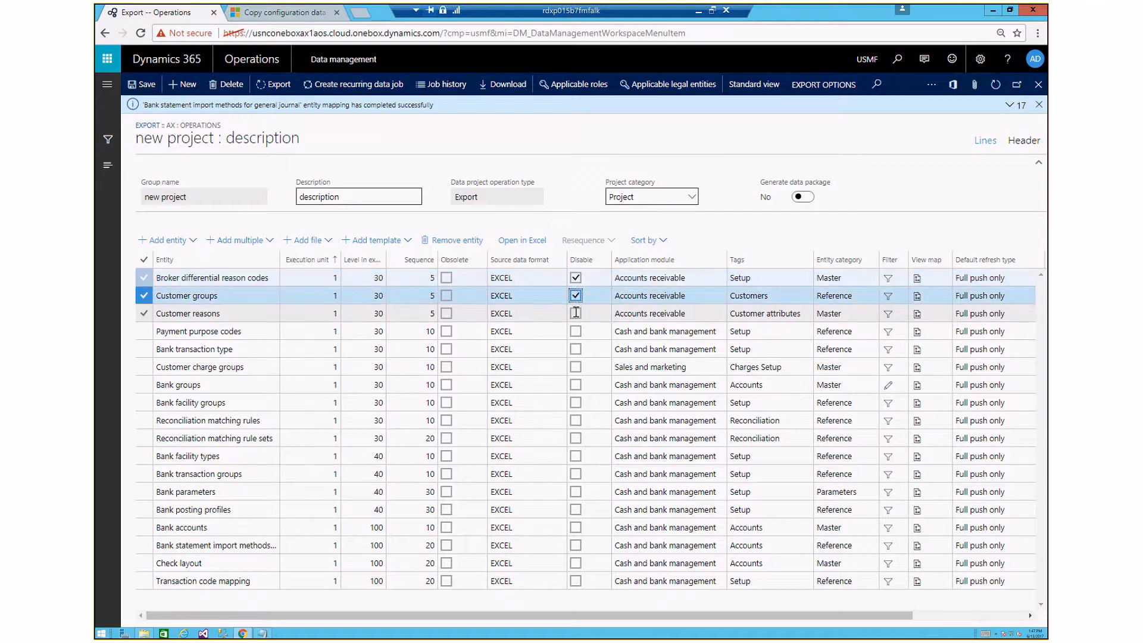
left_click(575, 313)
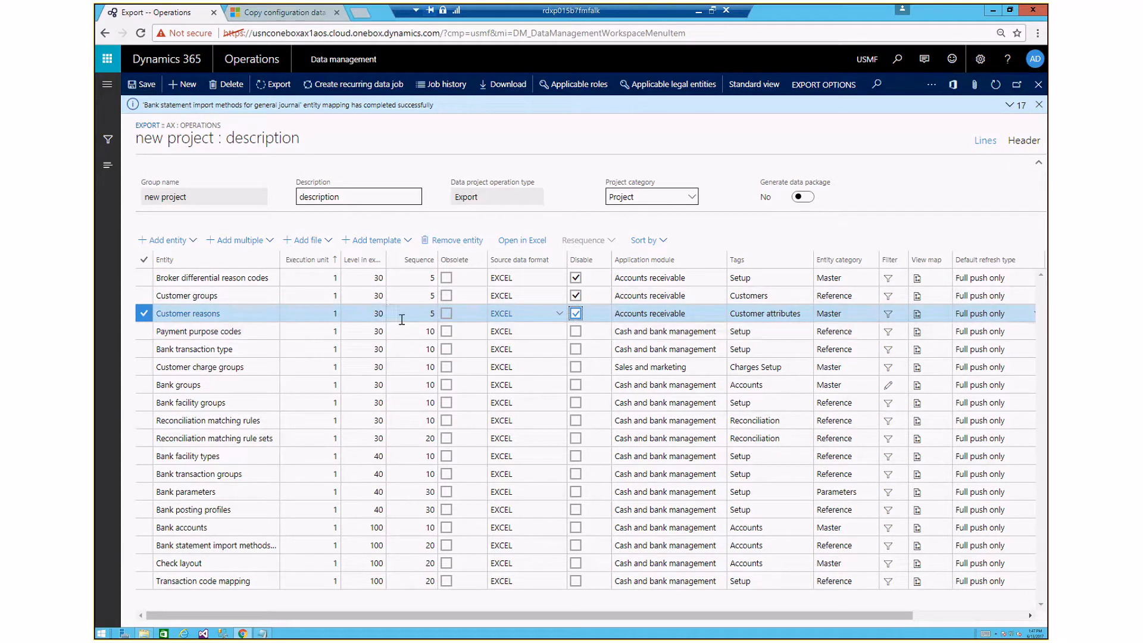
Re-enable the Broker differential reason codes, Customer groups and Customer reasons entities
left_click(576, 277)
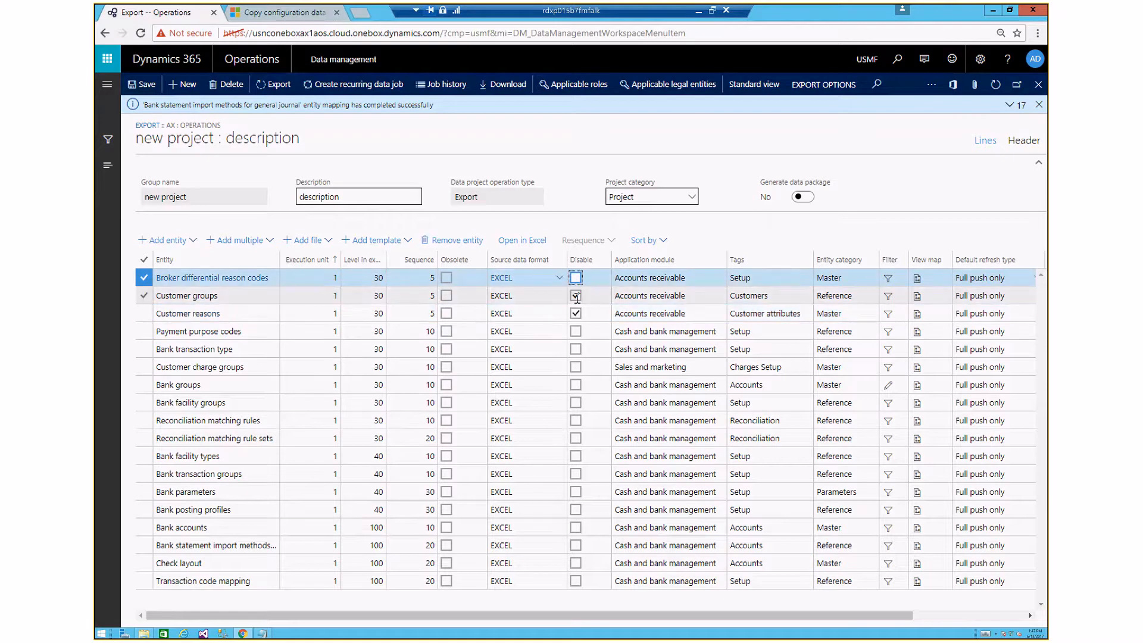
left_click(576, 295)
left_click(576, 313)
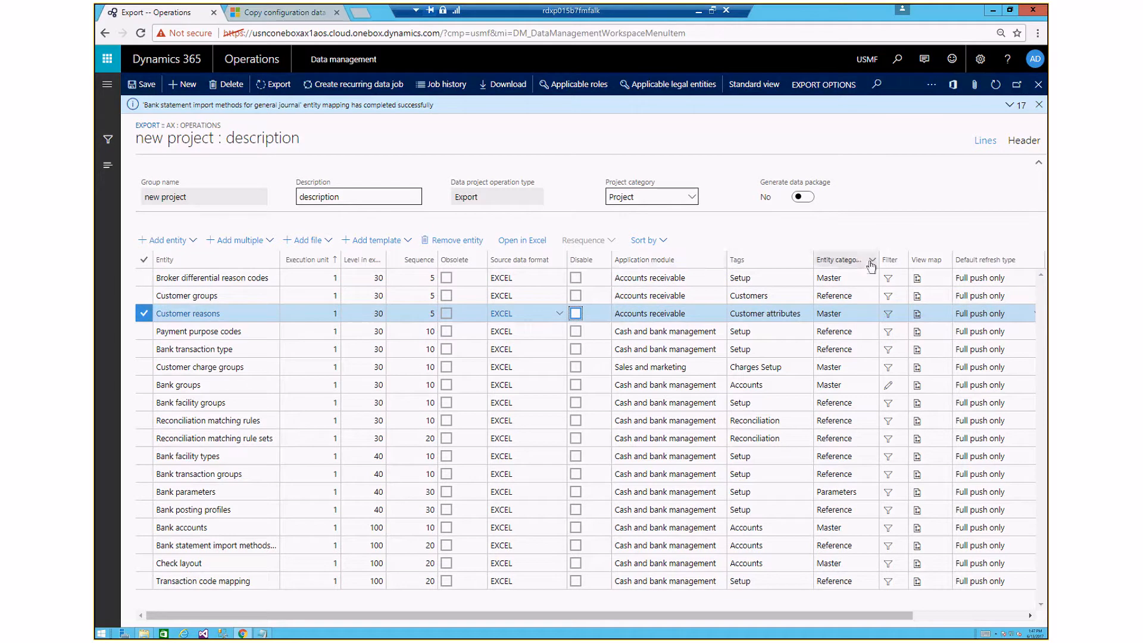
View the source-to-staging map and mapping details of the Broker differential reason codes entity, and return to the project
left_click(918, 280)
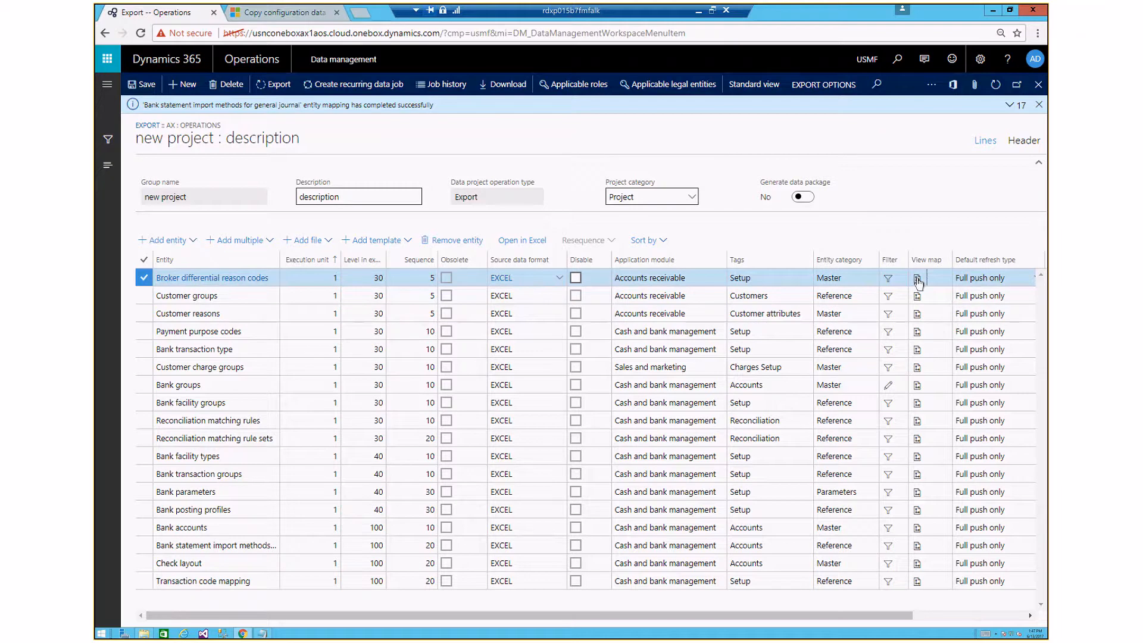
left_click(918, 280)
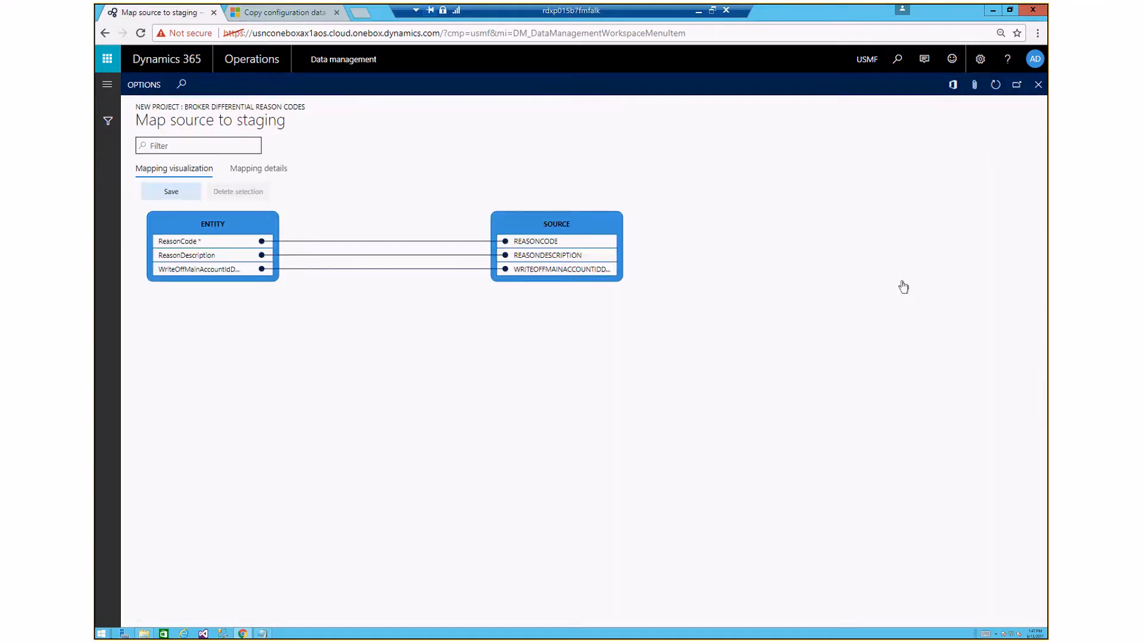
left_click(264, 173)
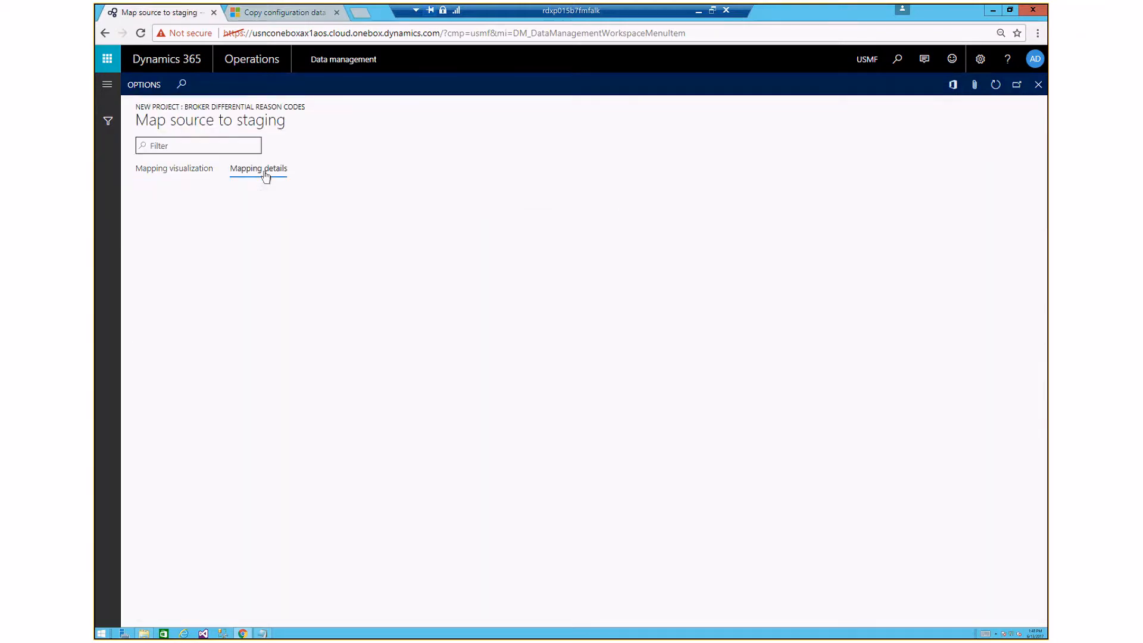
left_click(1038, 89)
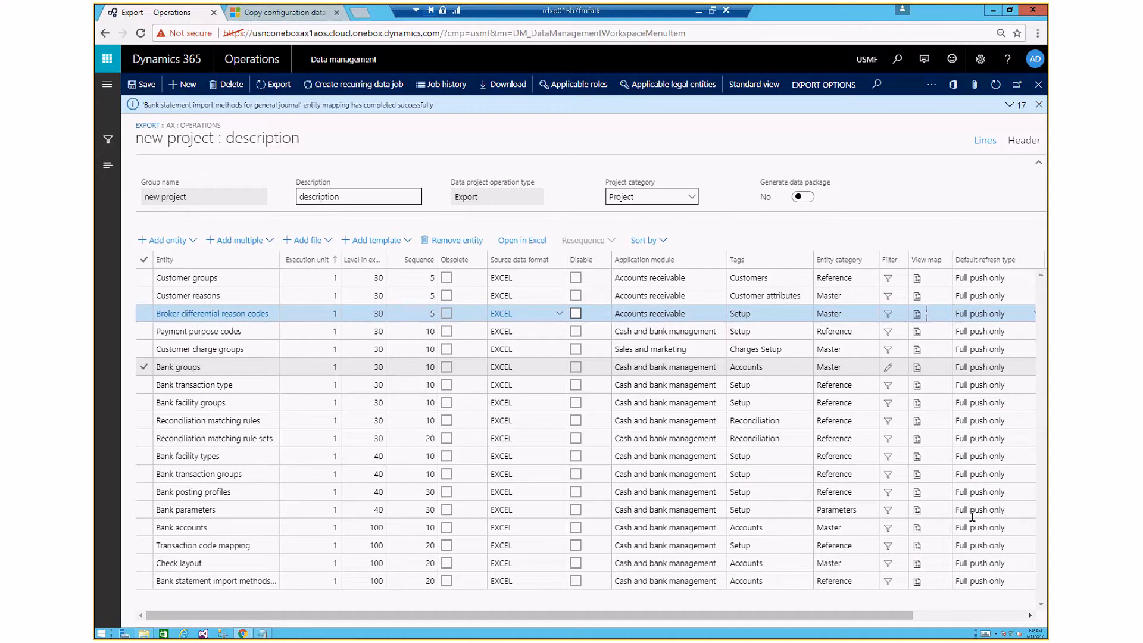
View the default refresh type options for the Broker differential reason codes entity
left_click(1031, 616)
left_click(906, 314)
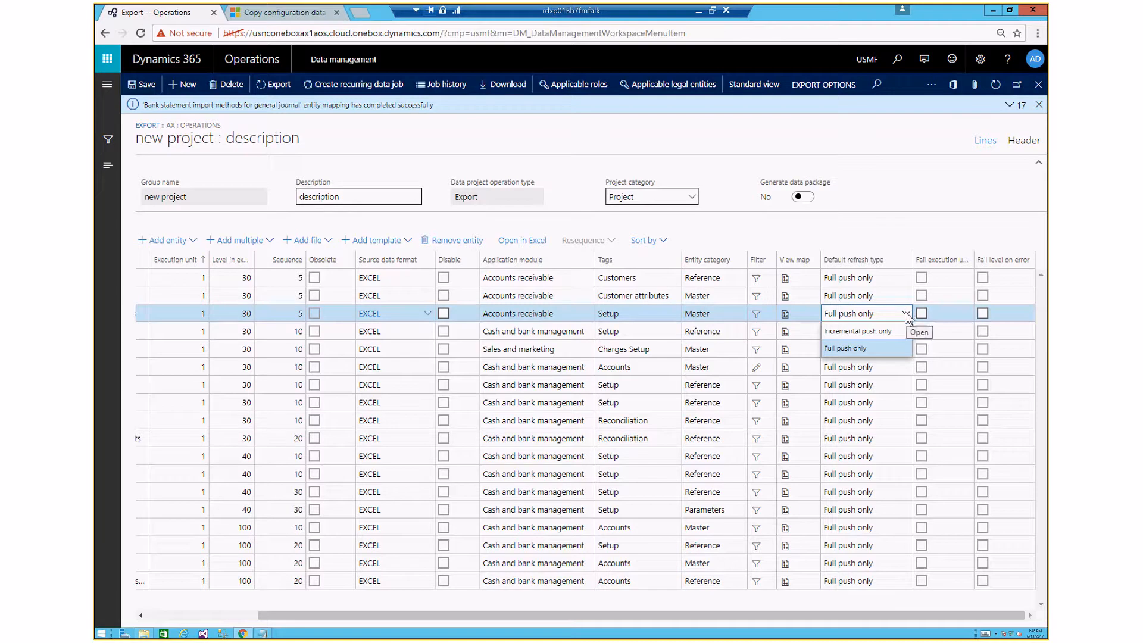
left_click(152, 612)
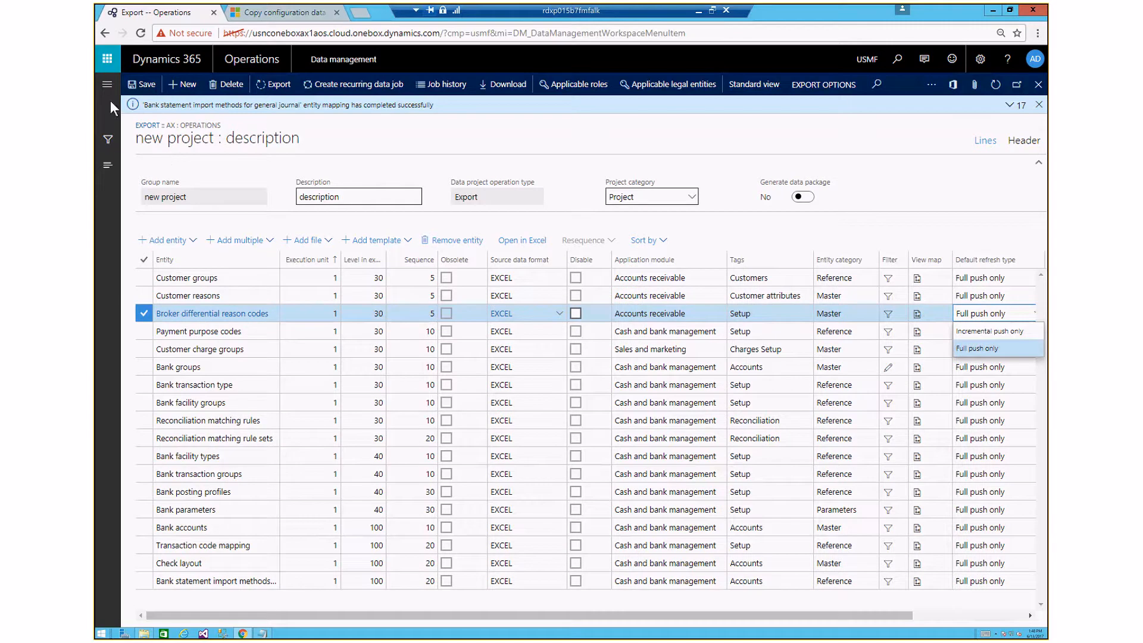
Switch to the Export golden build project using the project list, and hide the list
left_click(107, 167)
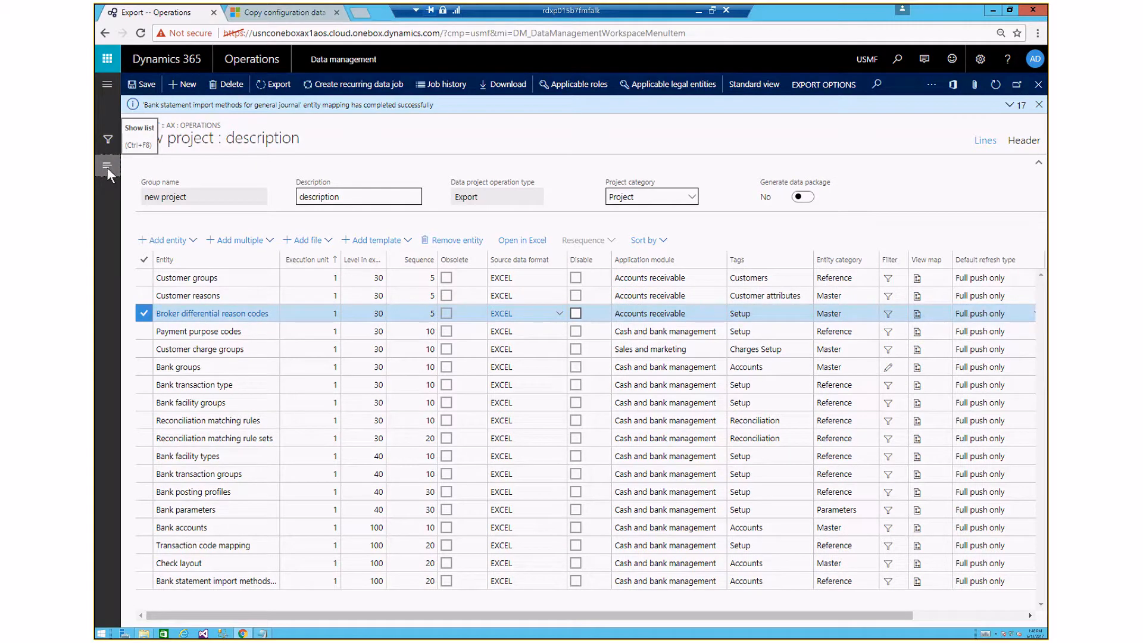
left_click(108, 169)
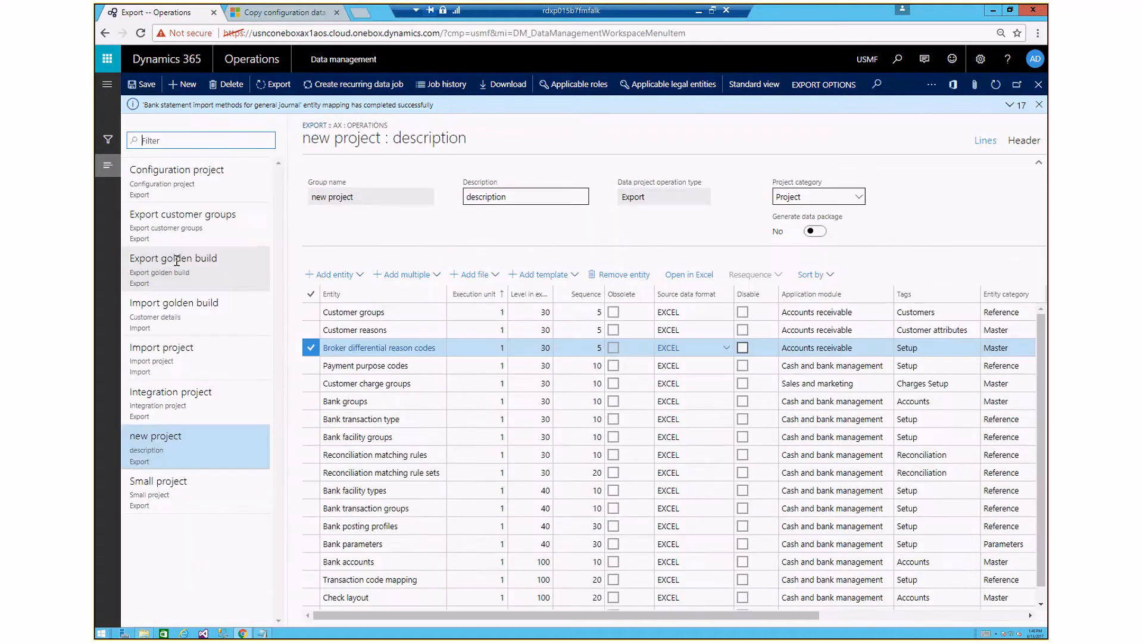
left_click(176, 262)
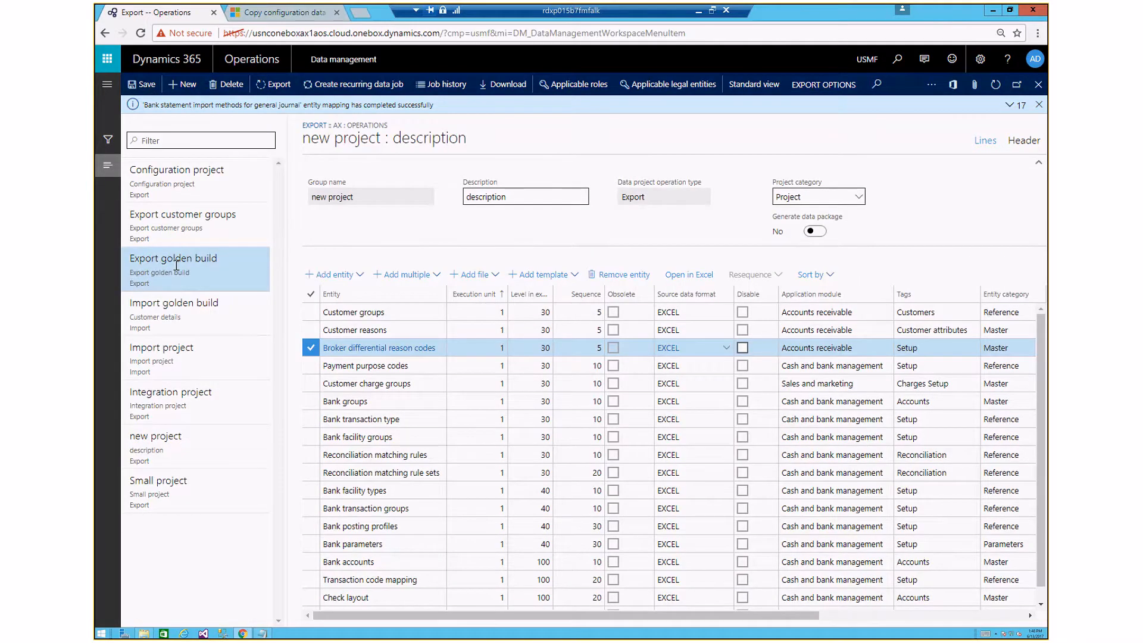
left_click(111, 165)
Examine the entities of the Export golden build project with their levels and sequences
scroll(403, 363, "down", 10)
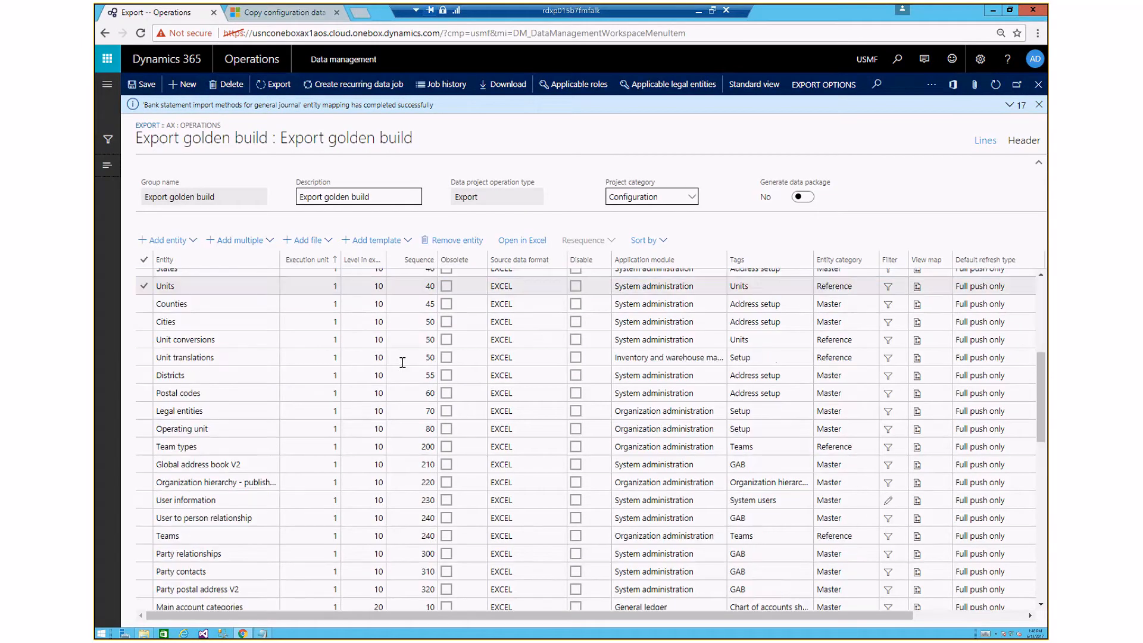
scroll(402, 363, "down", 12)
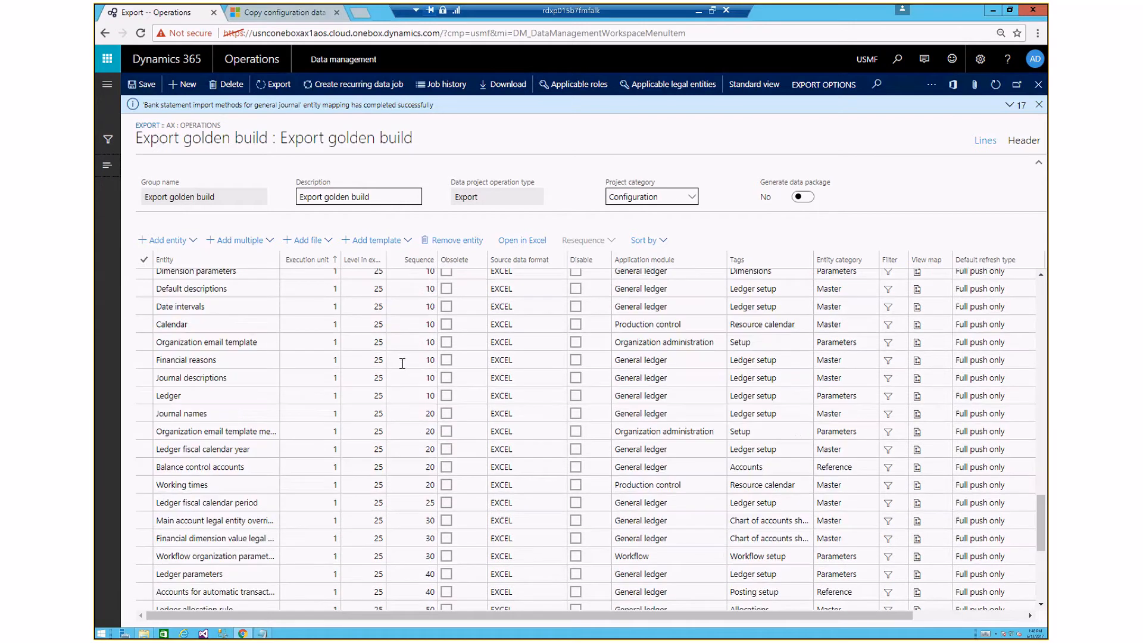
left_click(402, 363)
scroll(403, 363, "down", 10)
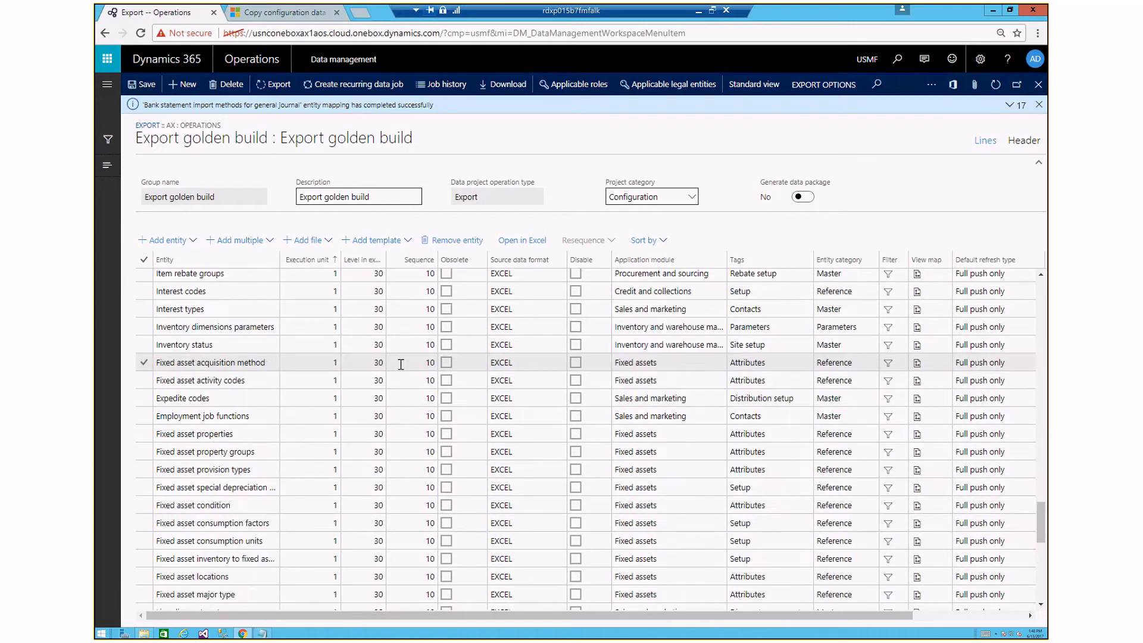
scroll(401, 364, "down", 15)
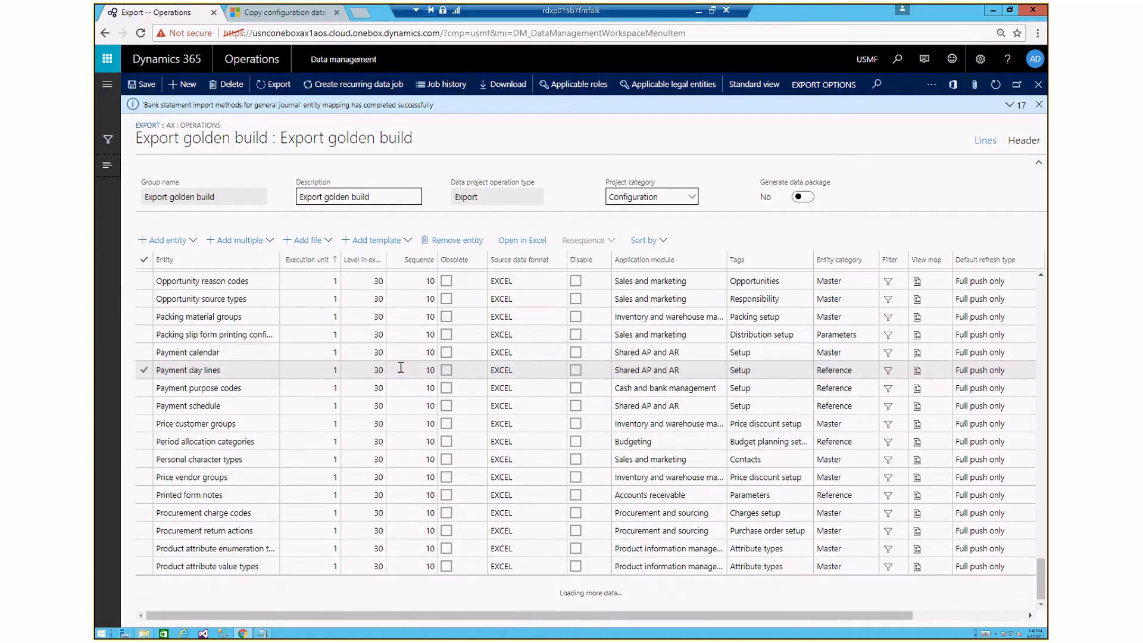
scroll(401, 367, "down", 3)
left_click(338, 358)
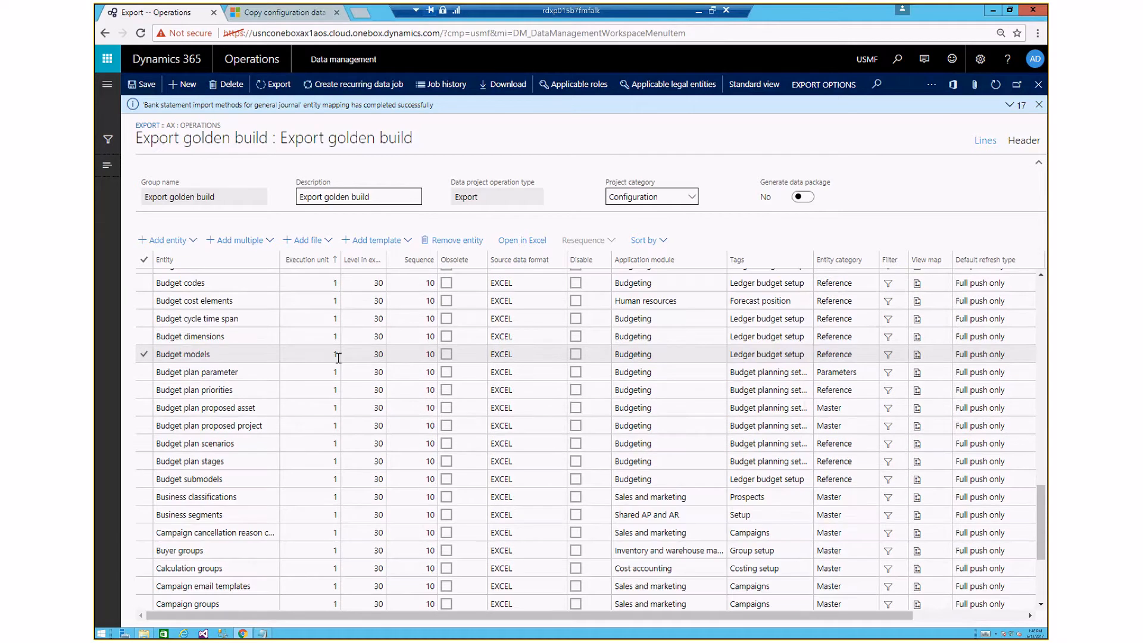
Sort the entities of the Export golden build project by unit, level and sequence
scroll(338, 357, "down", 2)
left_click(655, 241)
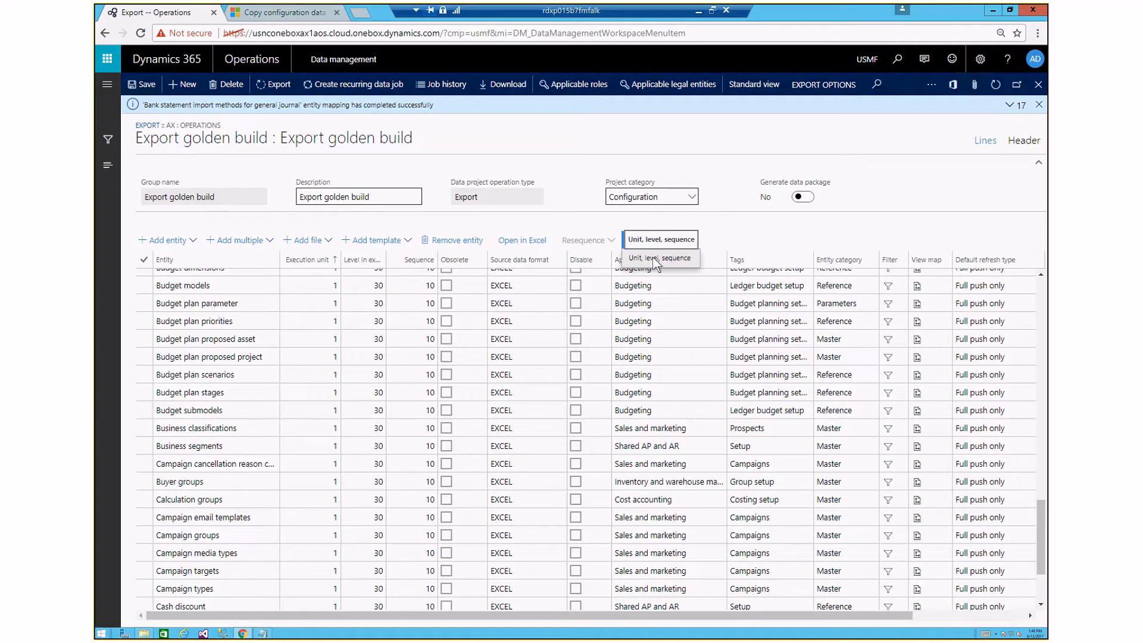
left_click(653, 257)
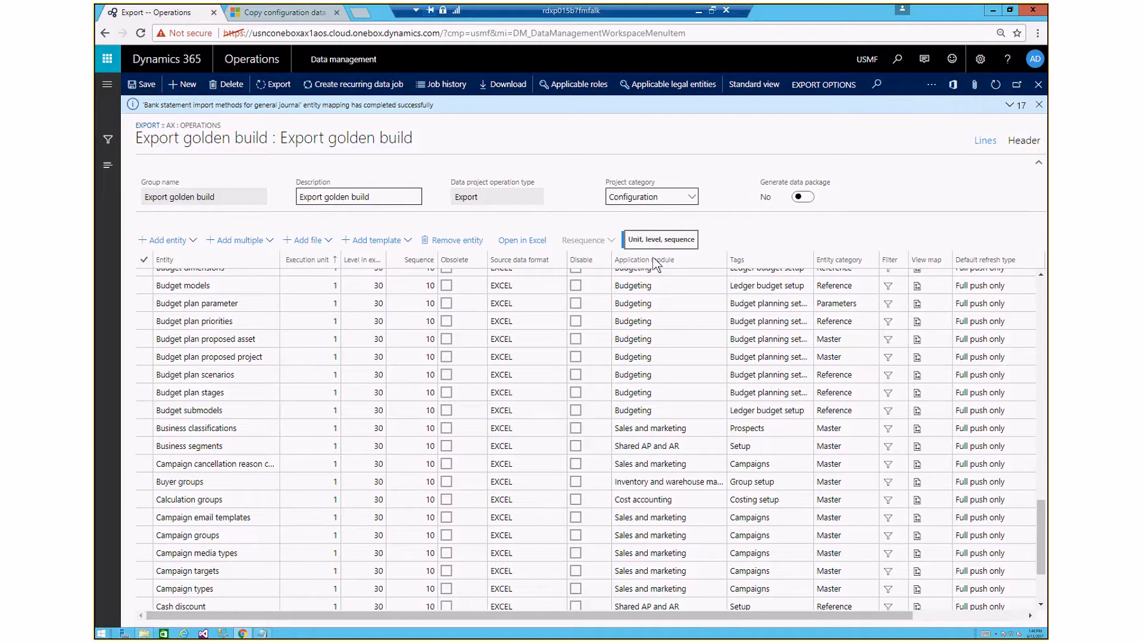
Review the sorted entity list, checking the execution unit, level and sequence order down to the level 30 entities
scroll(173, 405, "down", 10)
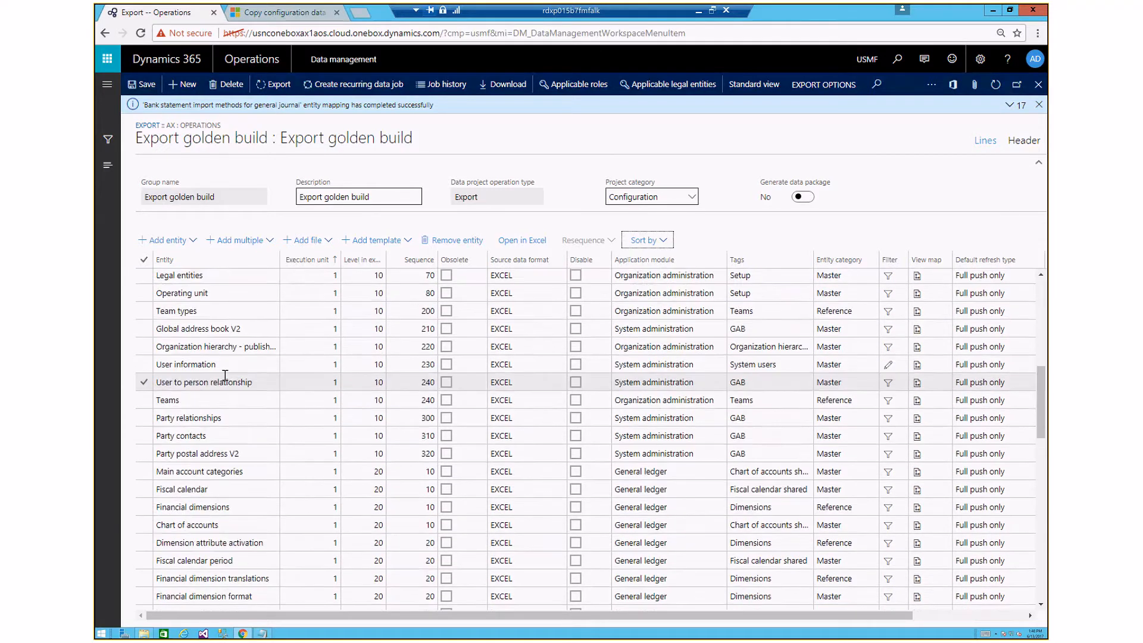
scroll(225, 377, "down", 3)
left_click_drag(1043, 447, 1042, 584)
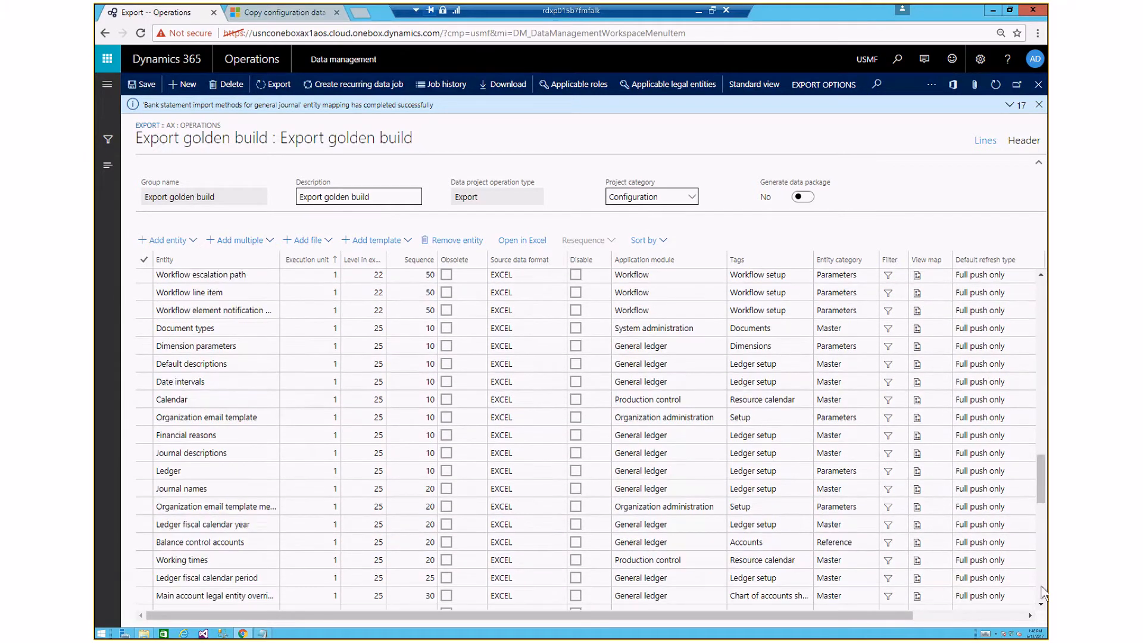
scroll(492, 521, "down", 6)
scroll(492, 521, "down", 4)
left_click(400, 494)
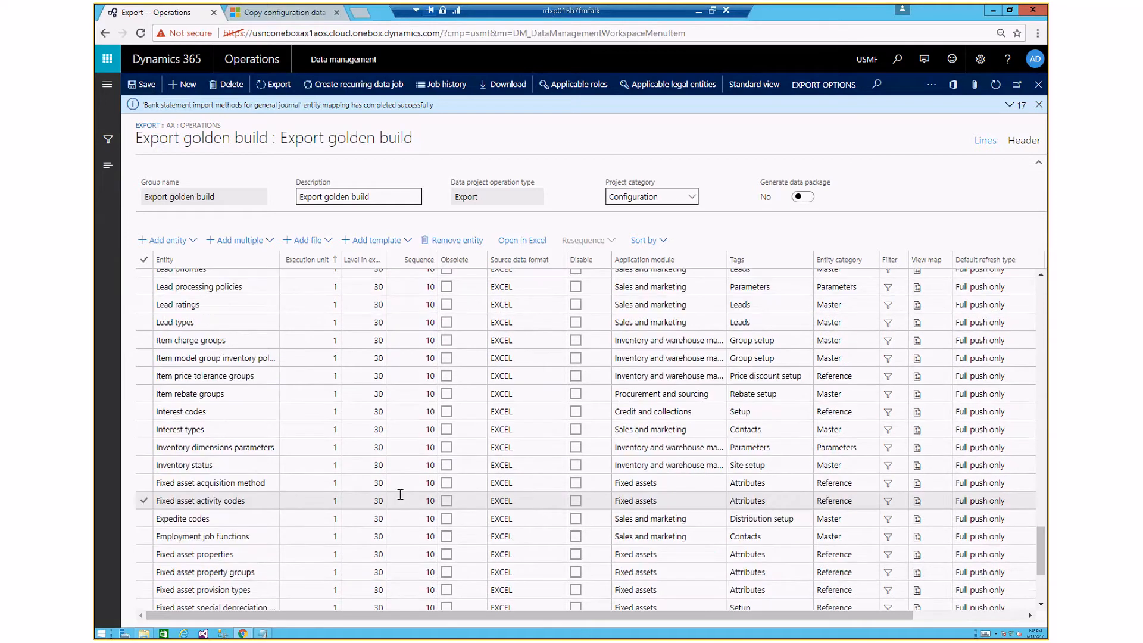
key("Down")
key("Down")
key("Down")
key("Down")
key("Down")
key("Down")
key("Down")
key("Down")
key("Down")
key("Down")
key("Down")
key("Down")
key("Down")
key("Down")
key("Down")
key("Down")
key("Down")
key("Down")
key("Down")
key("Down")
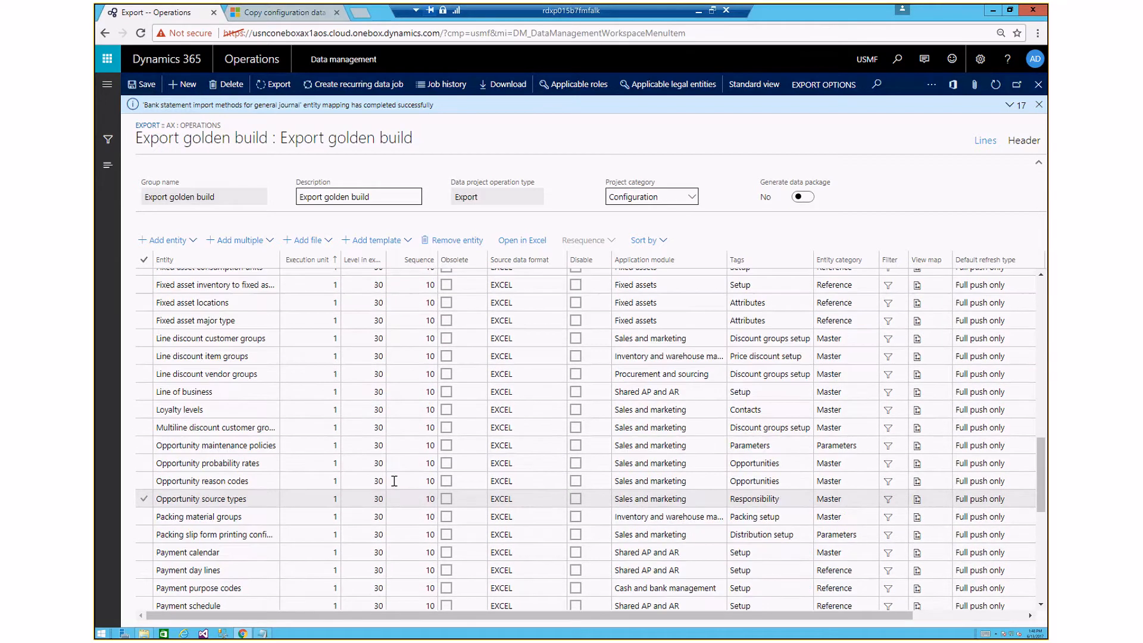
left_click(362, 484)
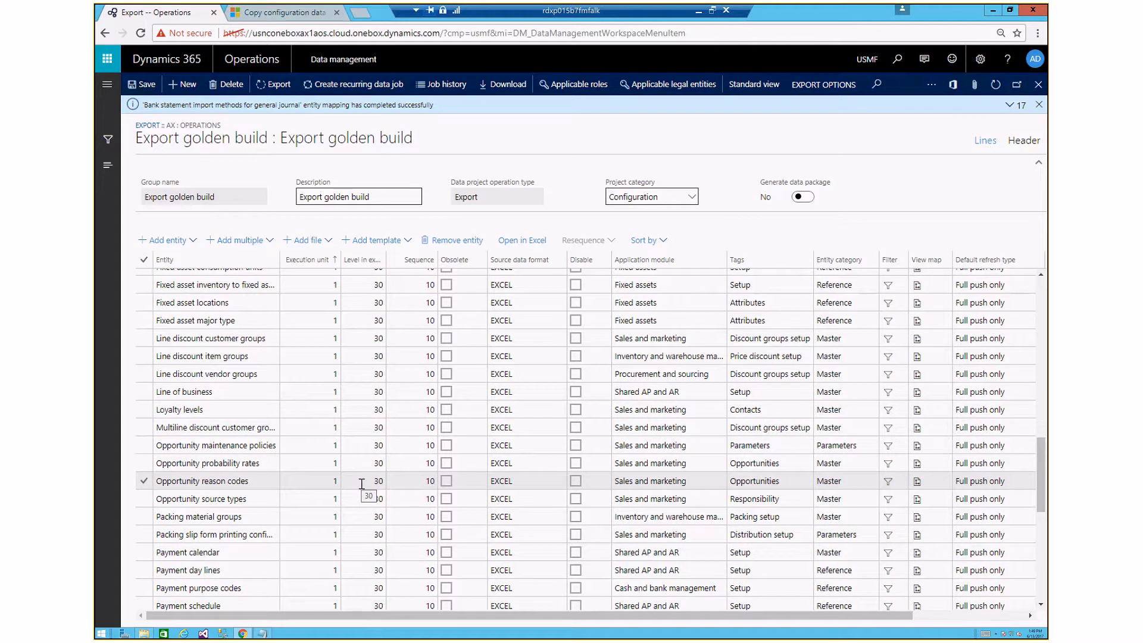
left_click(339, 451)
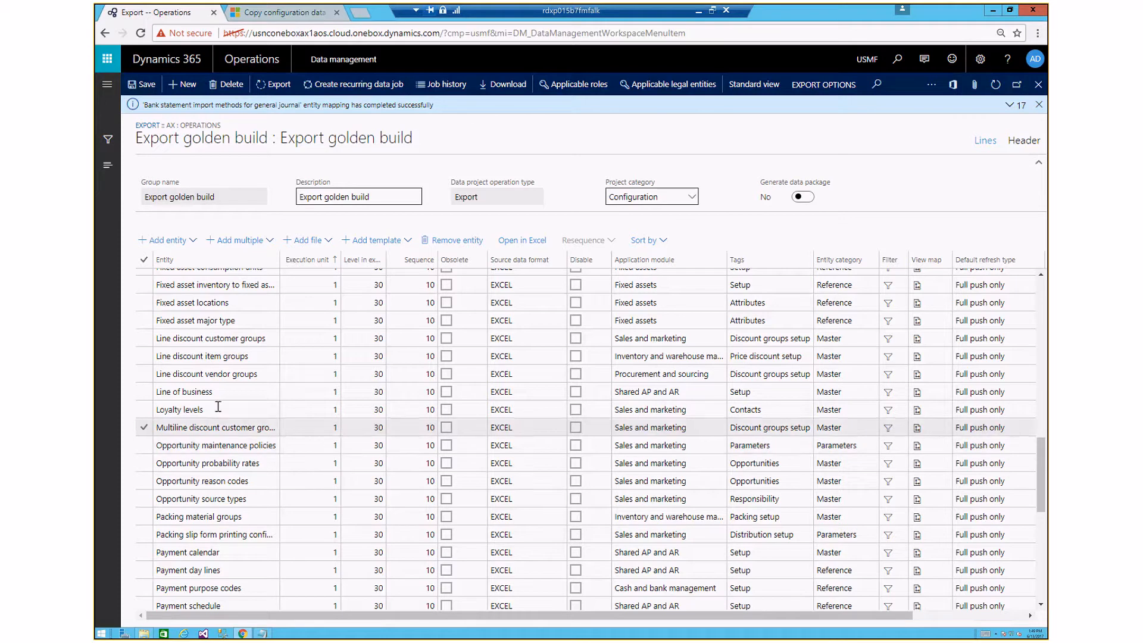
Run the Export customer groups project, refresh its execution summary to check the status, and return to the project
left_click(104, 167)
left_click(166, 229)
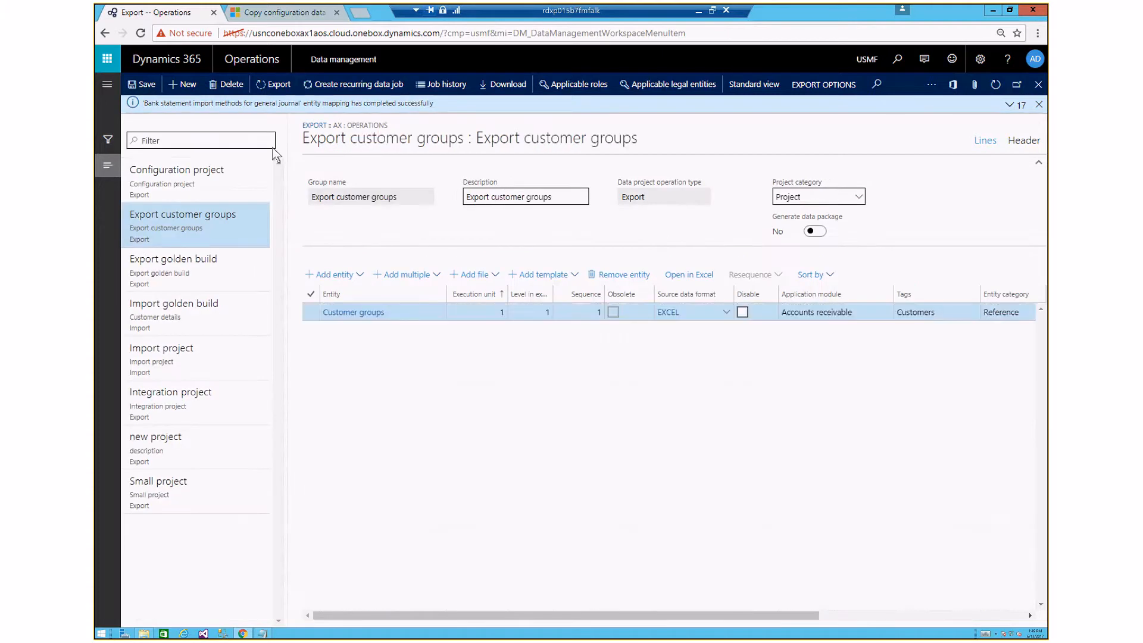
left_click(274, 88)
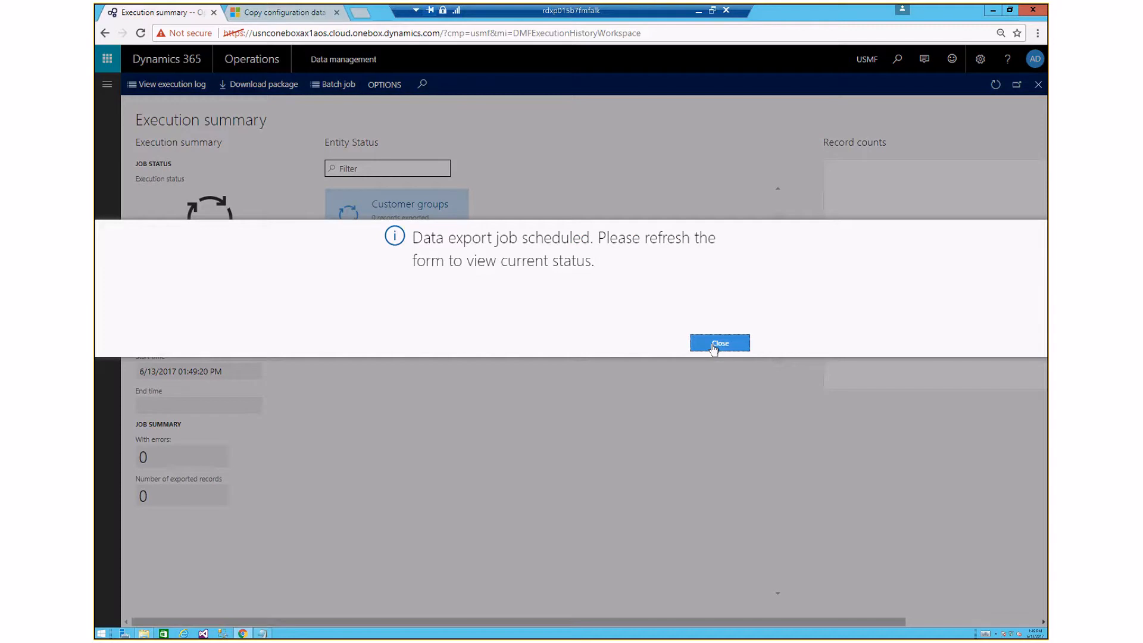
left_click(716, 345)
left_click(996, 87)
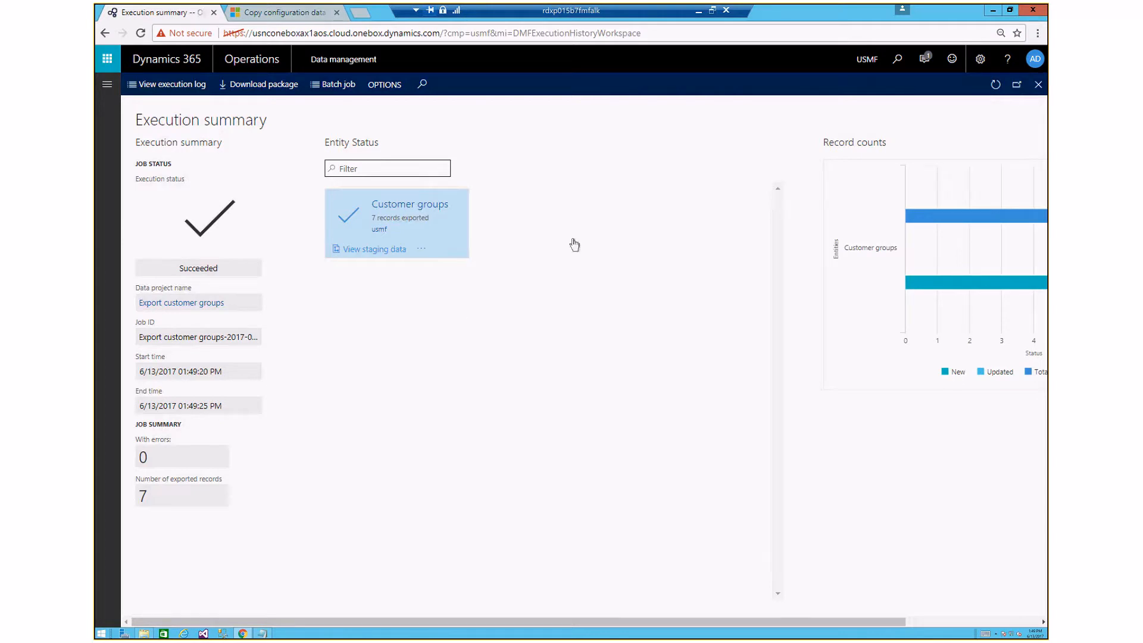
left_click(1039, 86)
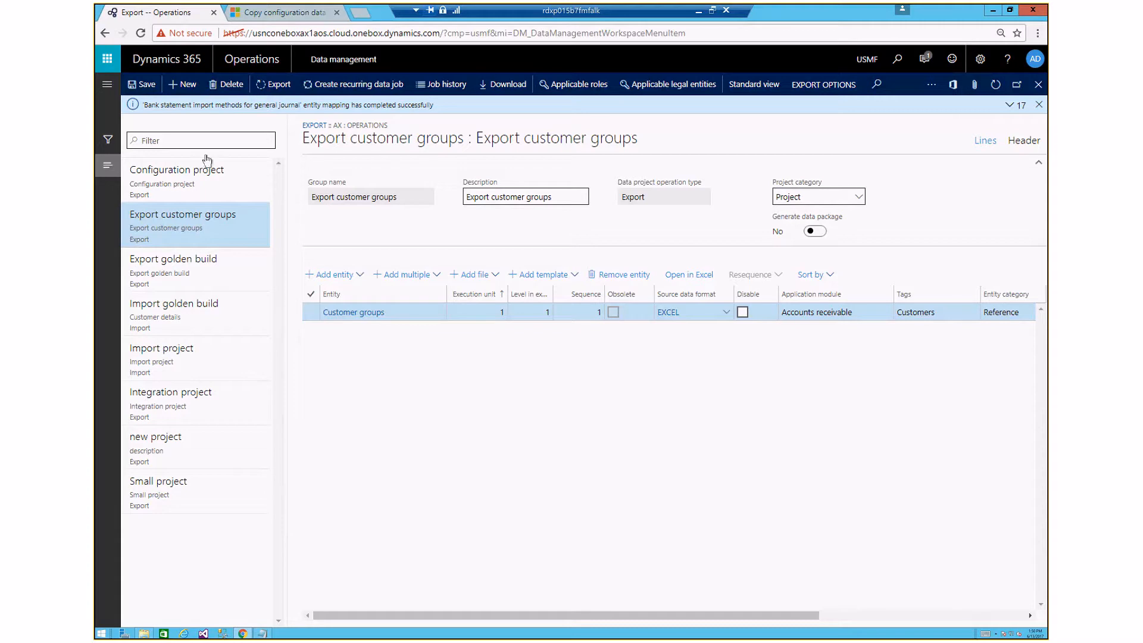
Leave the Export customer groups project and start an import project with the group name and description "import"
left_click(1040, 106)
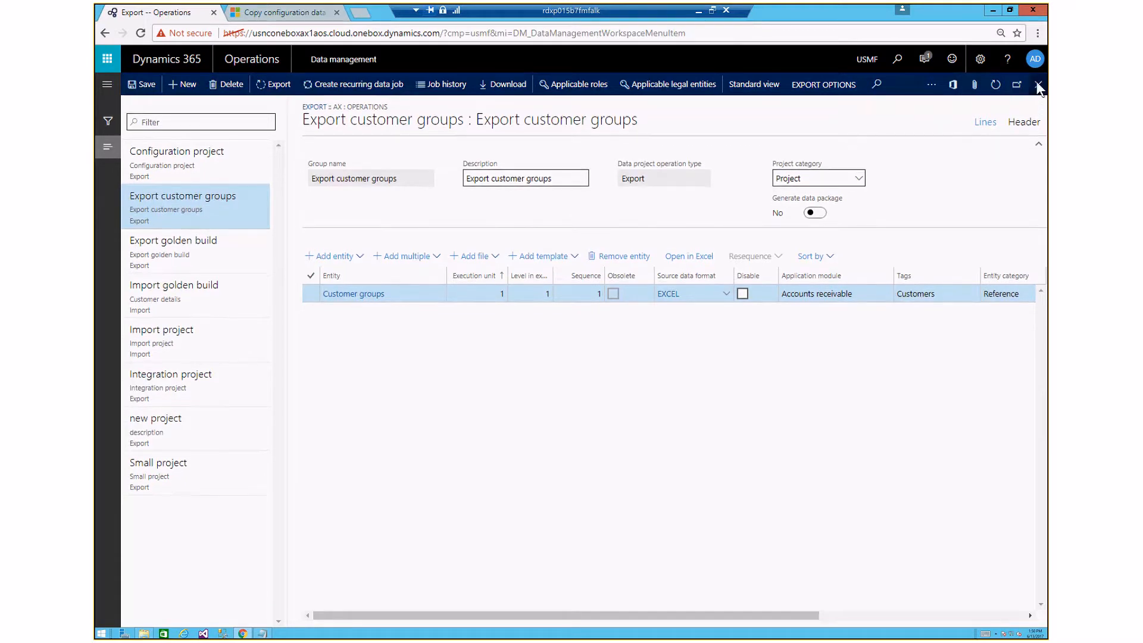
left_click(1039, 84)
left_click(174, 198)
type("import")
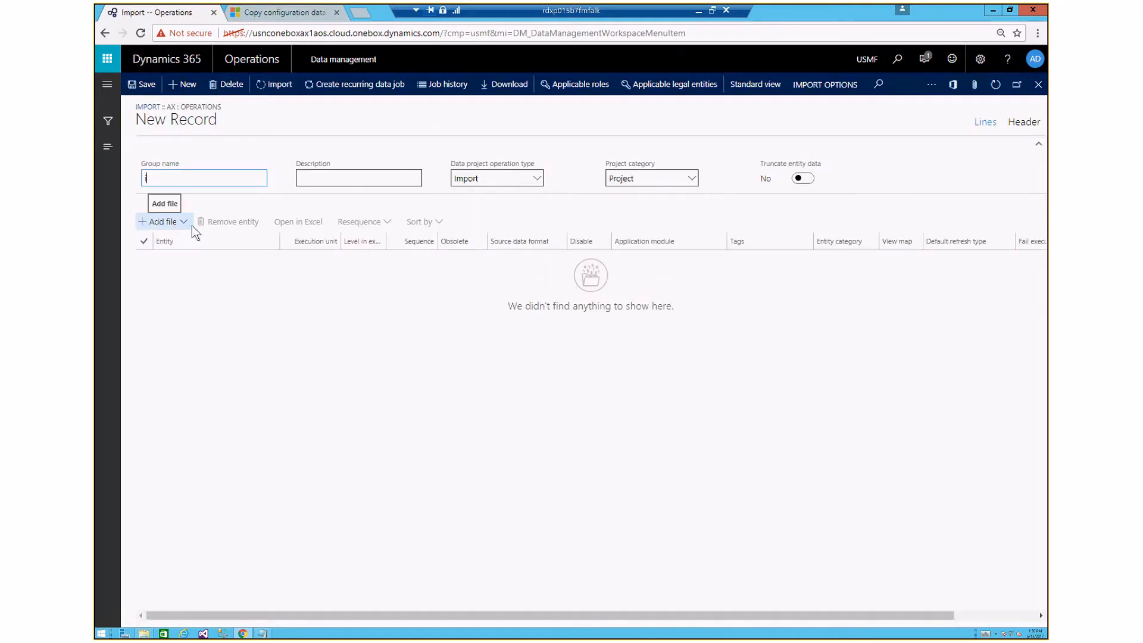
key("Tab")
type("import")
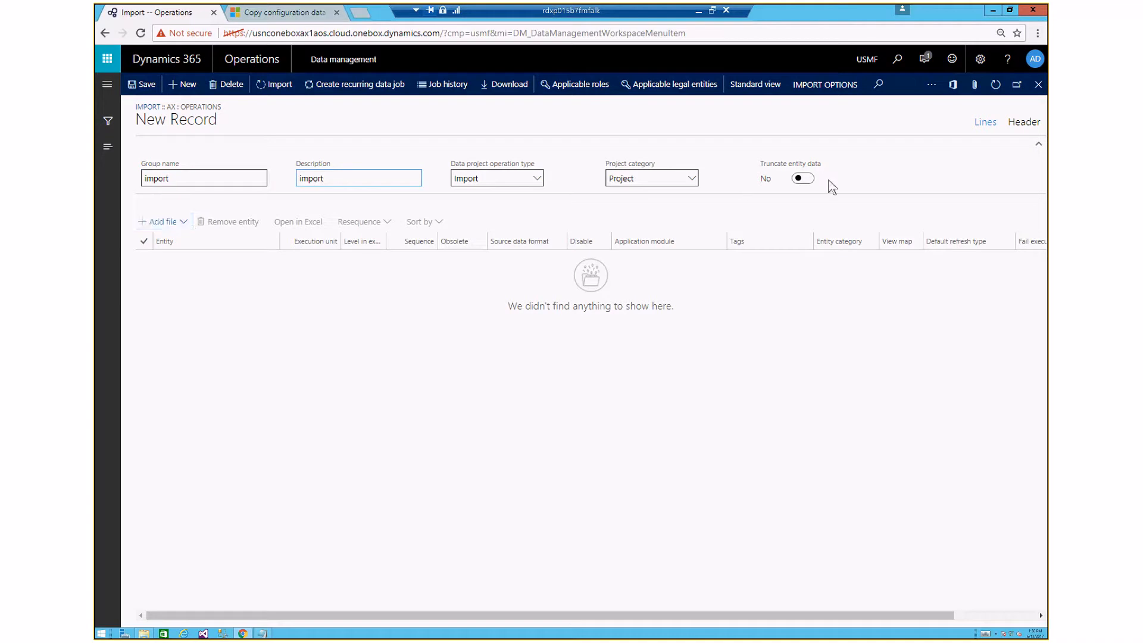
Upload the CustomerGroups.zip package from the RainMain (E:) drive into the import project and close the file upload form
left_click(185, 222)
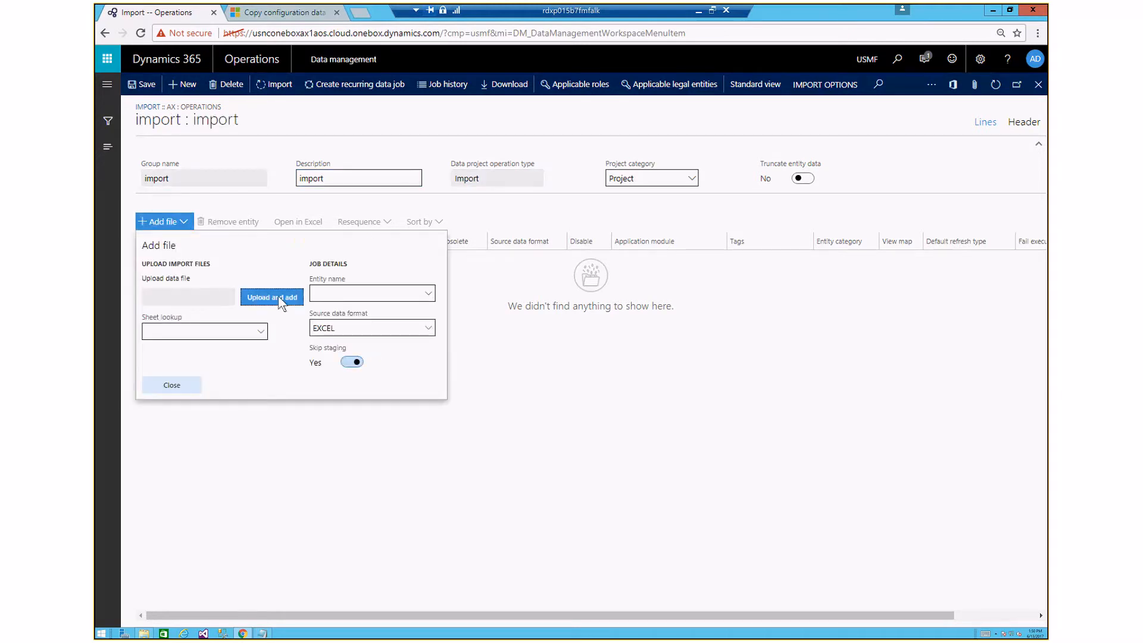
left_click(278, 295)
left_click(275, 161)
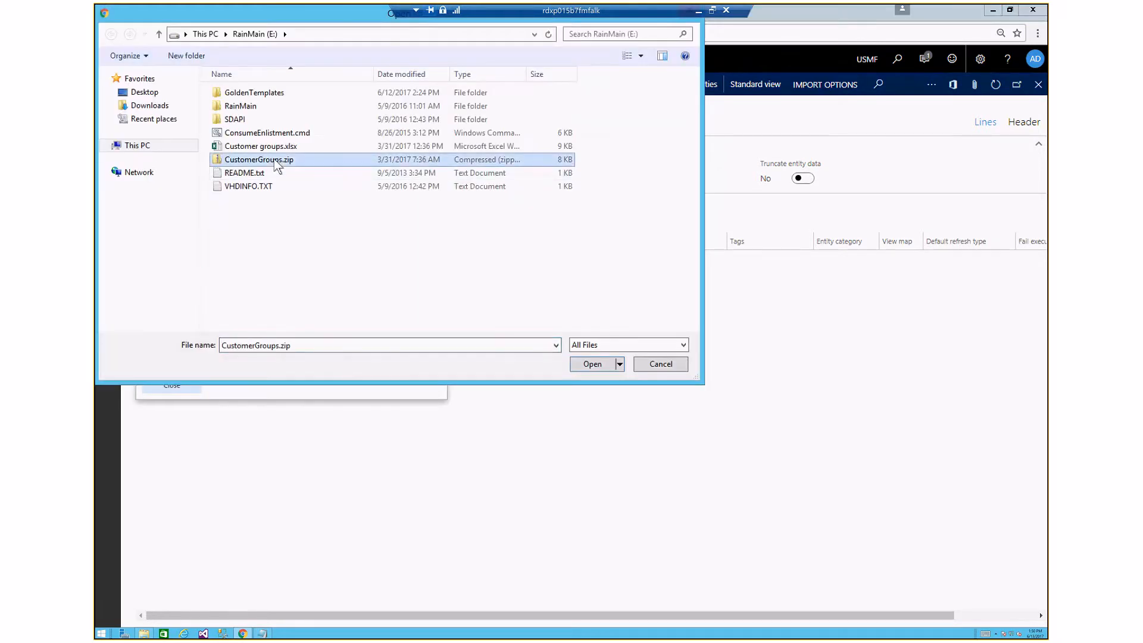
left_click(593, 364)
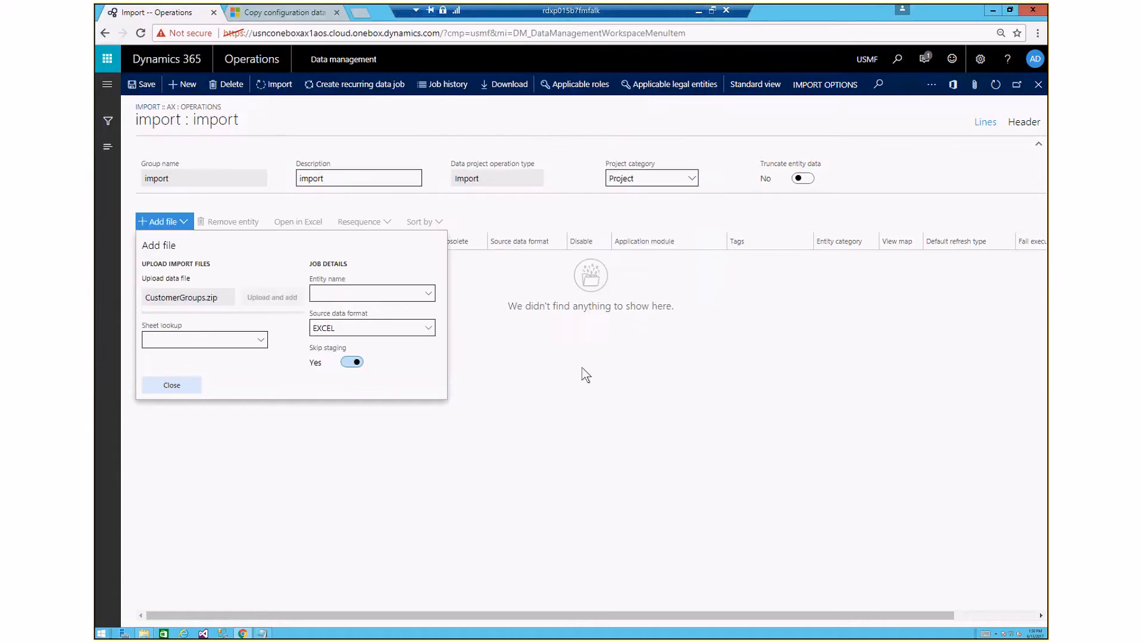
left_click(172, 386)
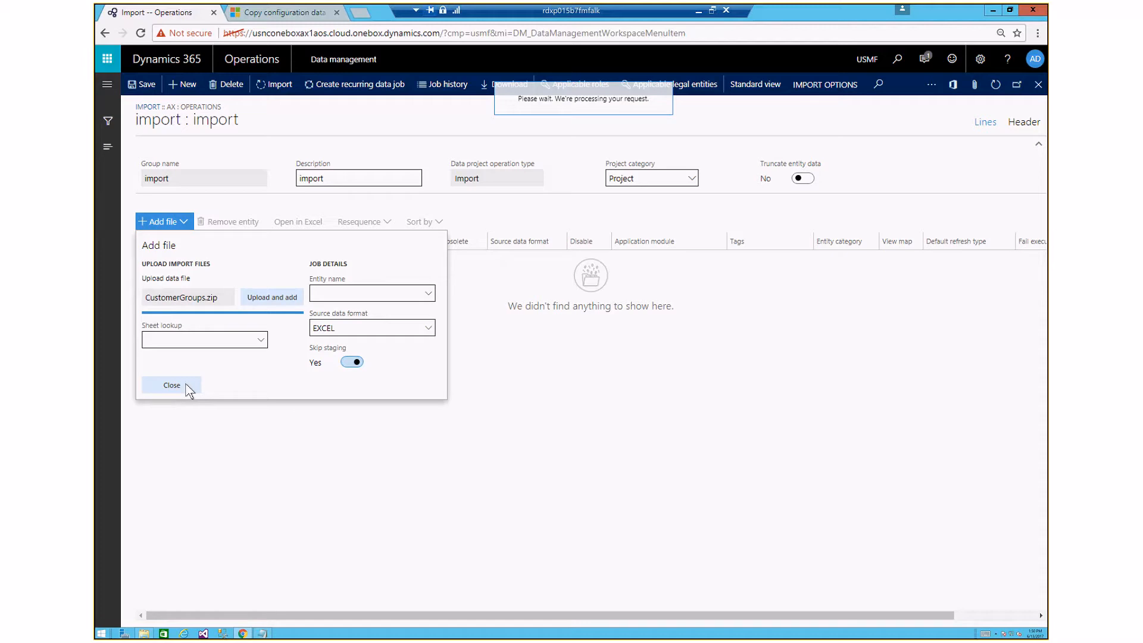
left_click(189, 390)
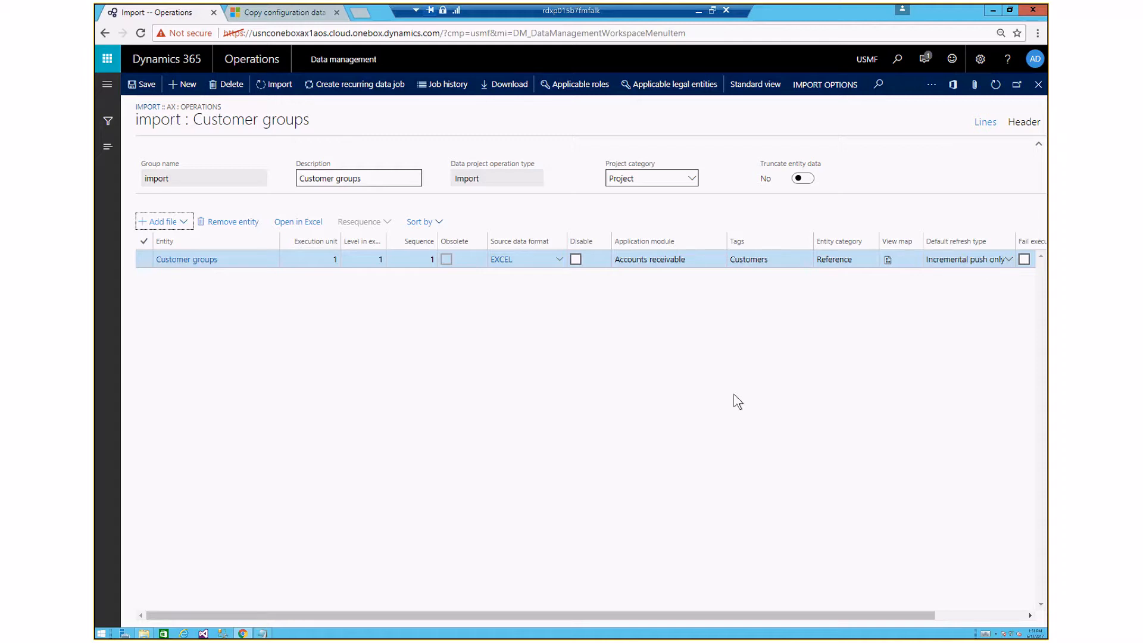
Switch to the presentation and advance to the "Links to documentation" slide
key("alt+Tab")
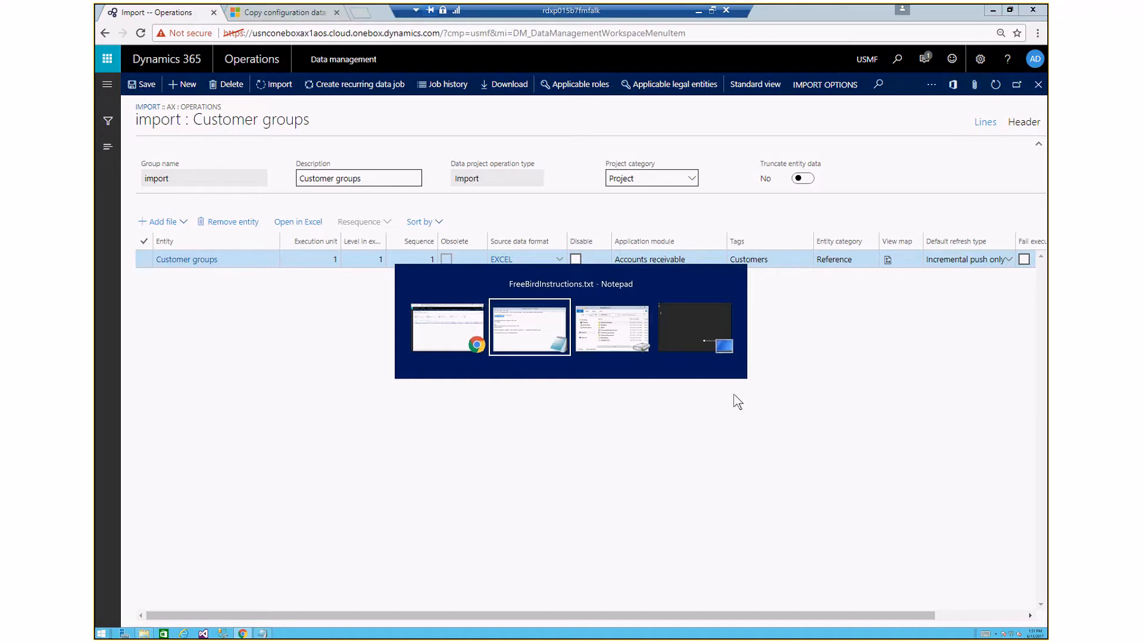
key("alt+Tab")
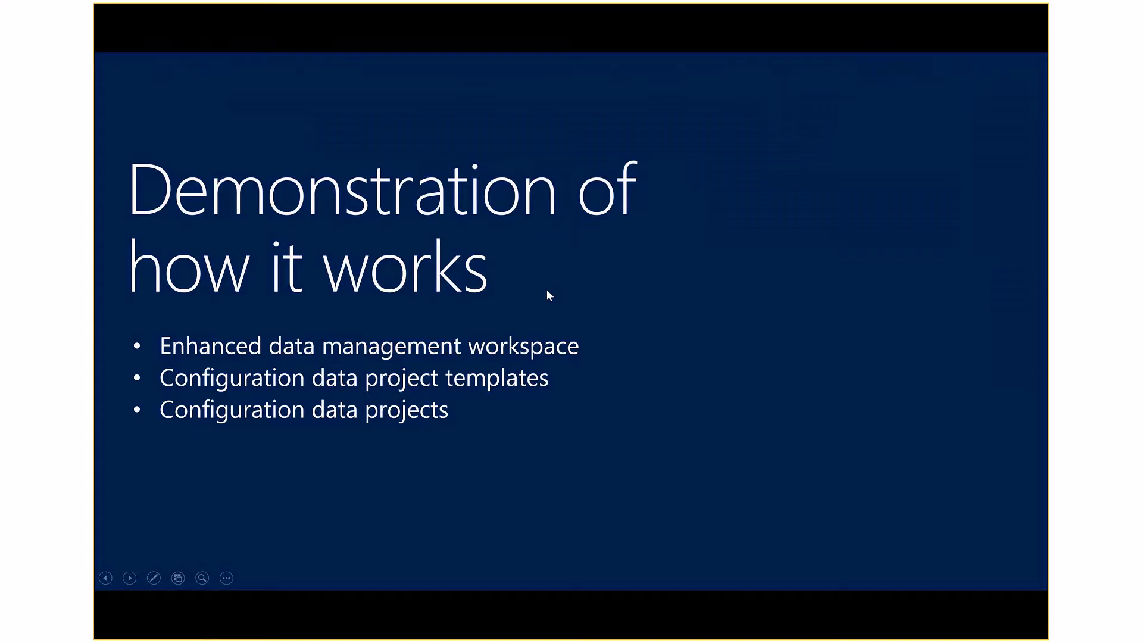
key("Right")
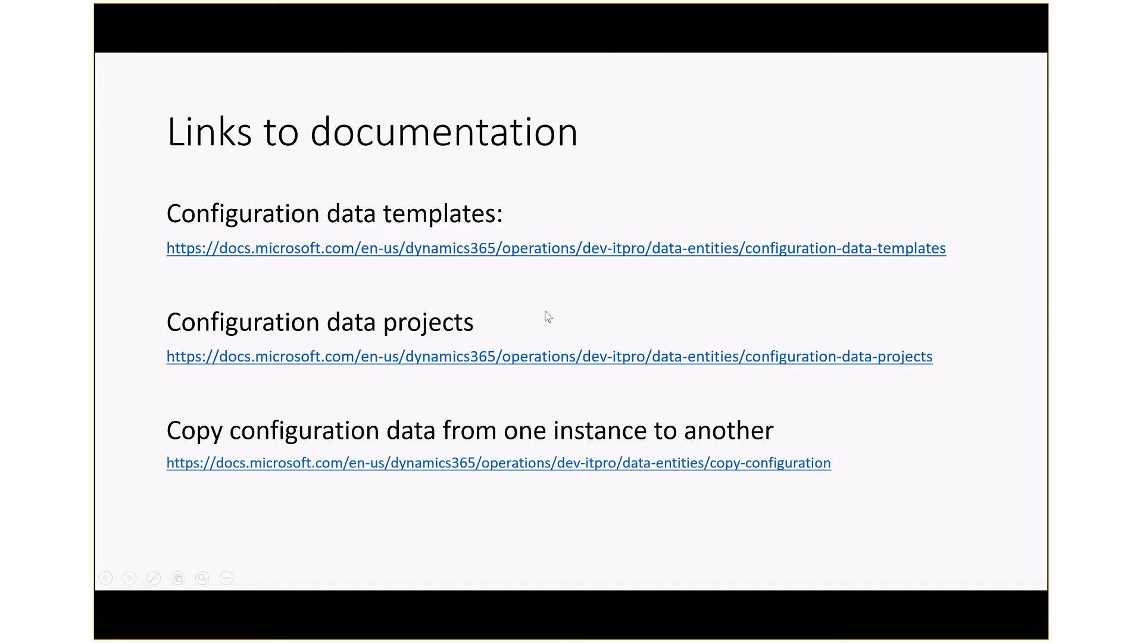
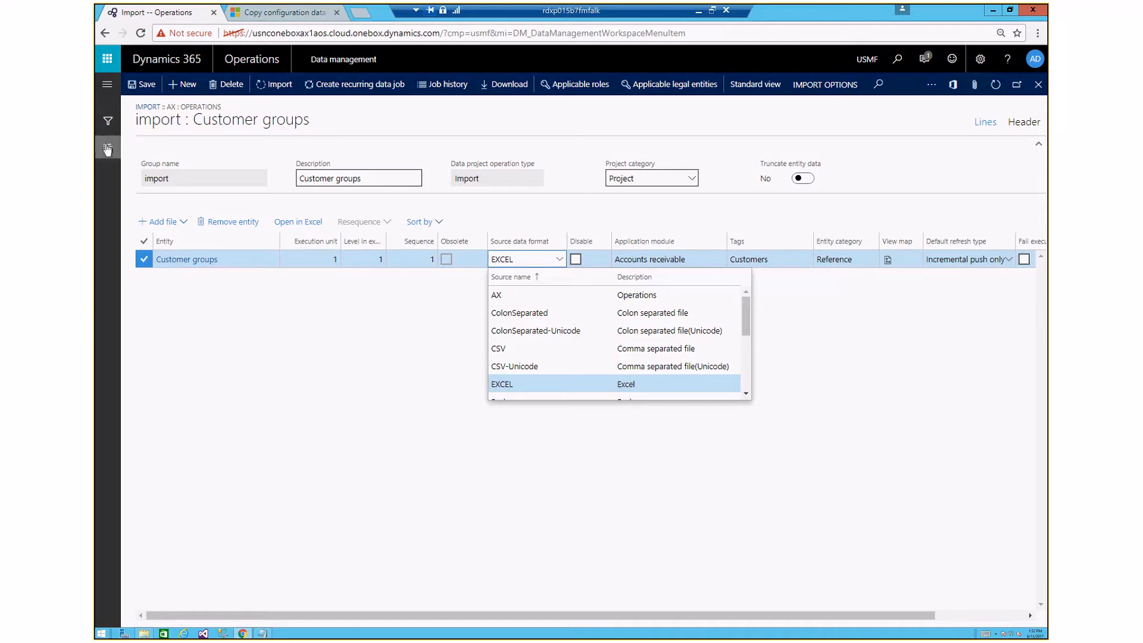
Show the list of data projects and browse the source data formats available for the Customer groups entity
left_click(110, 149)
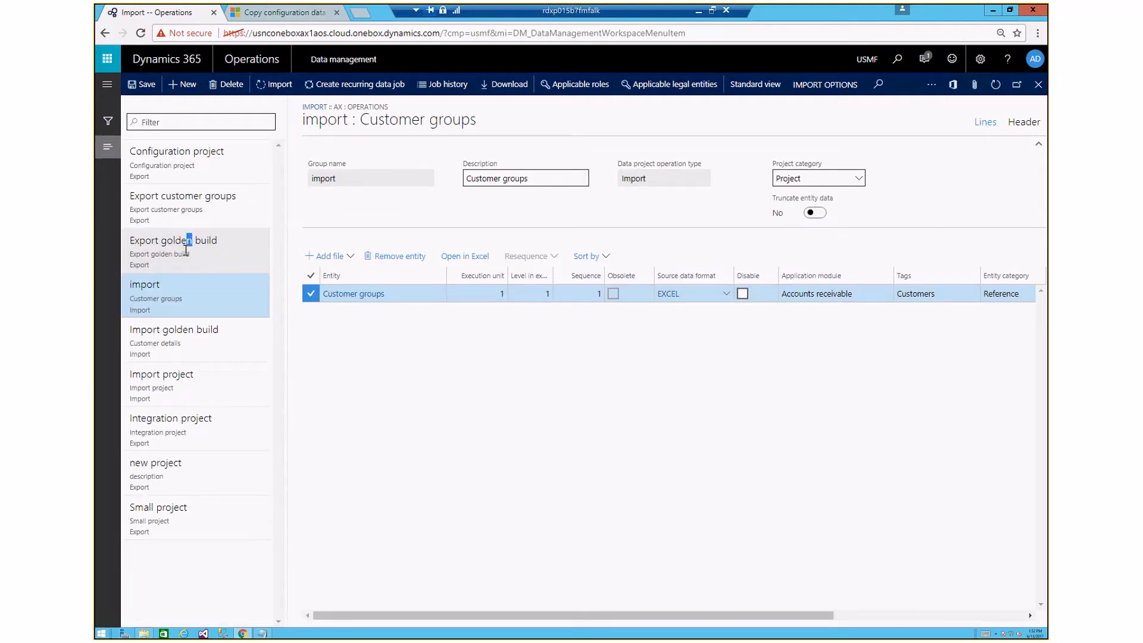
left_click(724, 297)
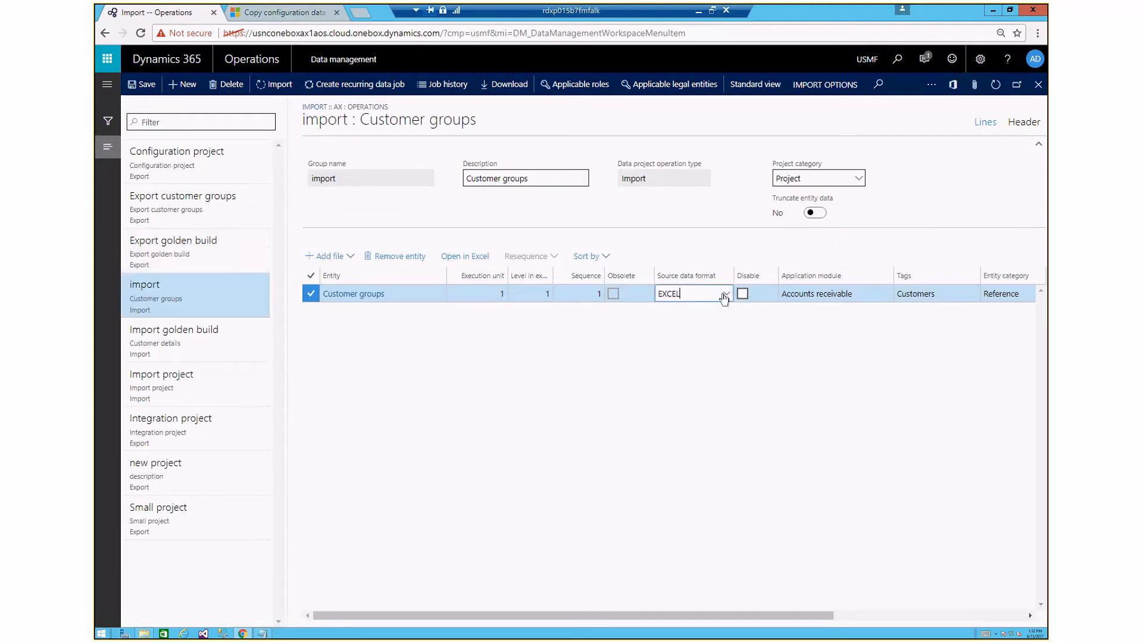
left_click(724, 298)
scroll(732, 374, "down", 2)
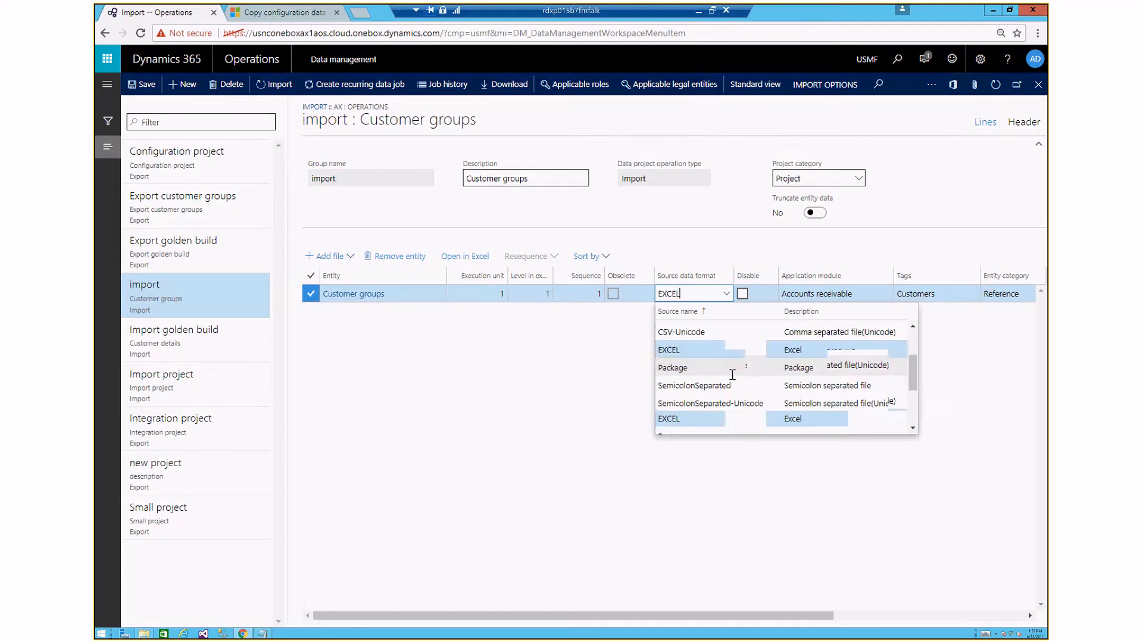